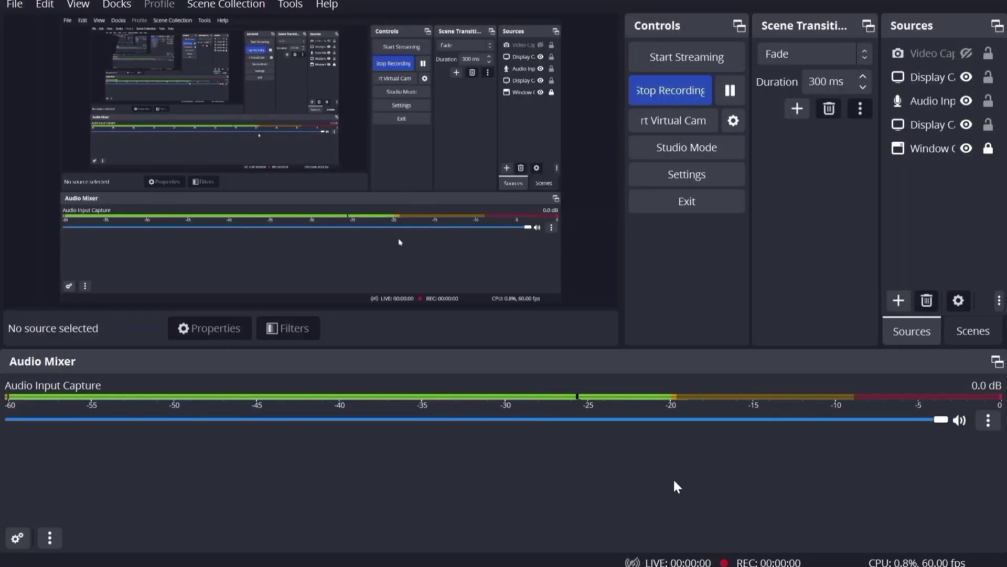
Step: Bring the AutoCAD window showing Drawing1.dwg to the front from the taskbar
{"action": "left_click", "coordinate": [694, 528]}
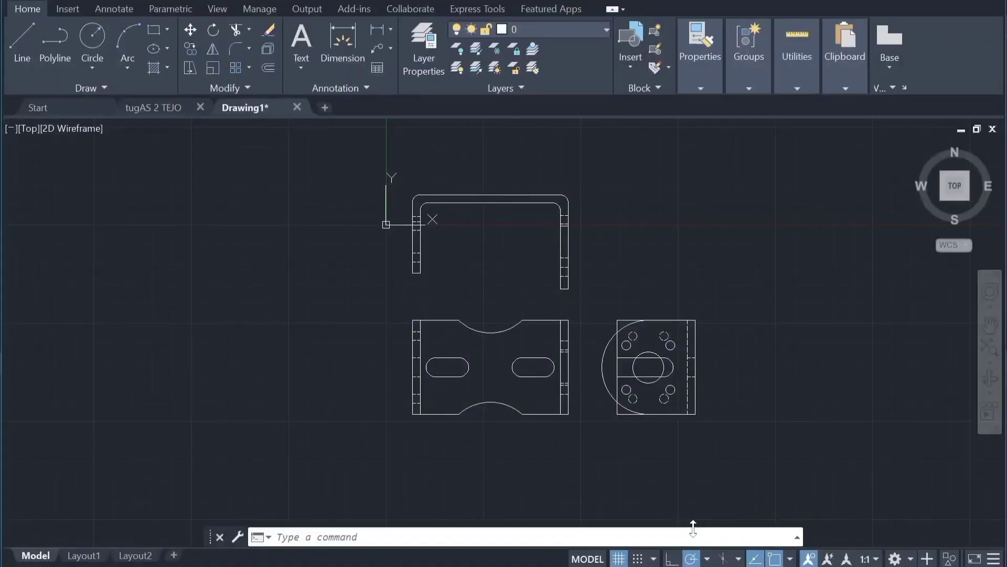
Step: In a new blank drawing, draw a 76-unit vertical line as the flange centre line
{"action": "left_click", "coordinate": [326, 108]}
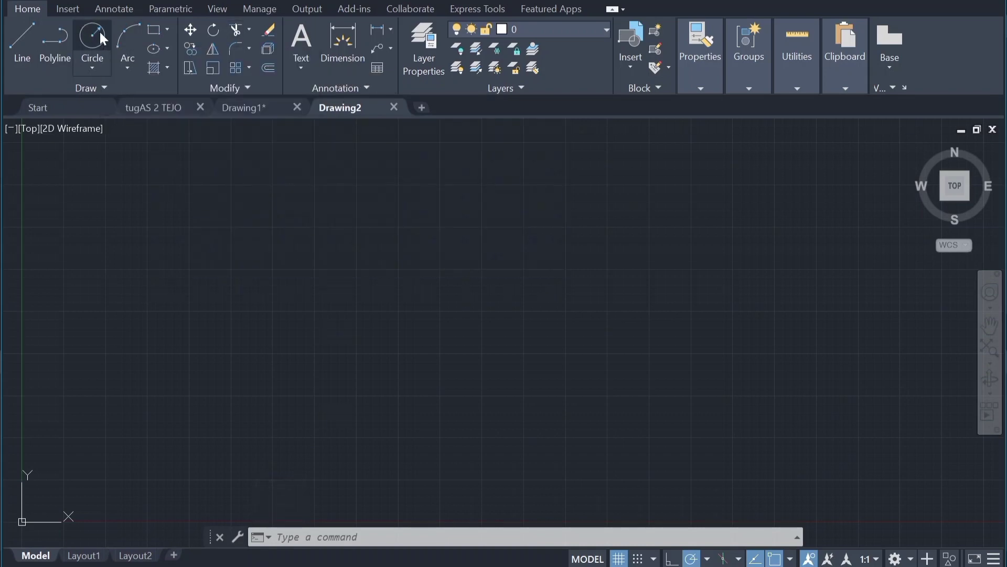
{"action": "left_click", "coordinate": [99, 32]}
{"action": "left_click", "coordinate": [23, 38]}
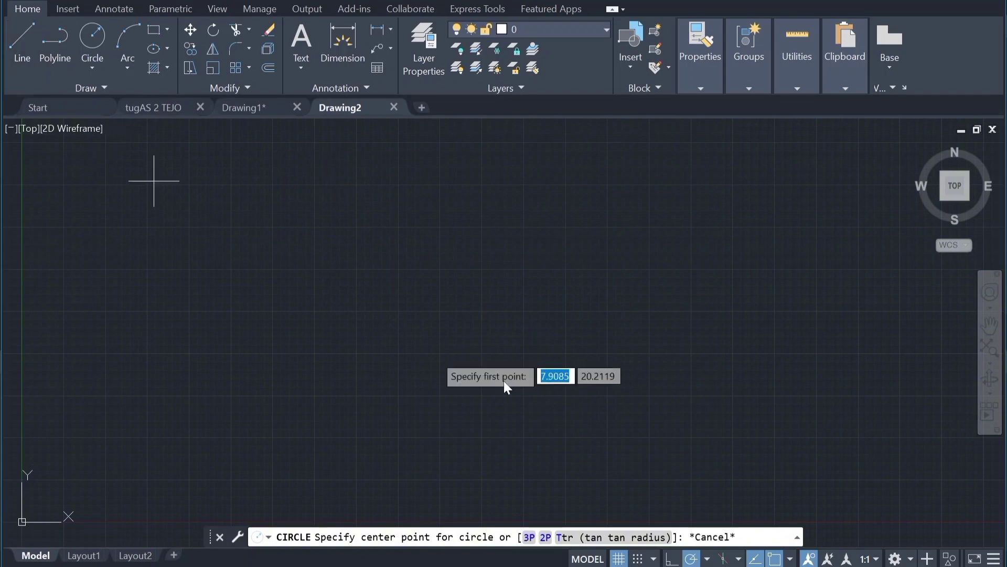
{"action": "left_click", "coordinate": [501, 186]}
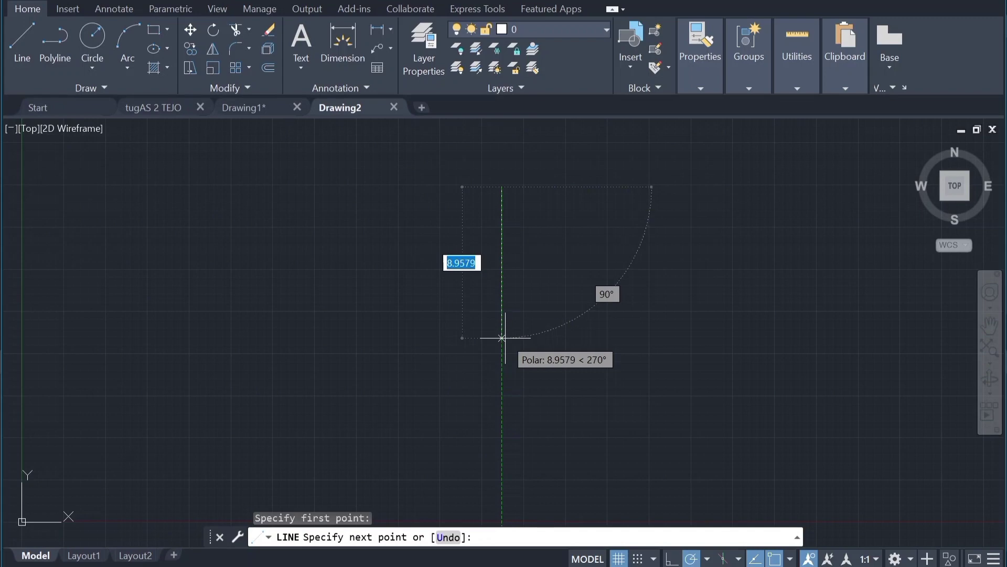
{"action": "type", "text": "30"}
{"action": "key", "text": "Return"}
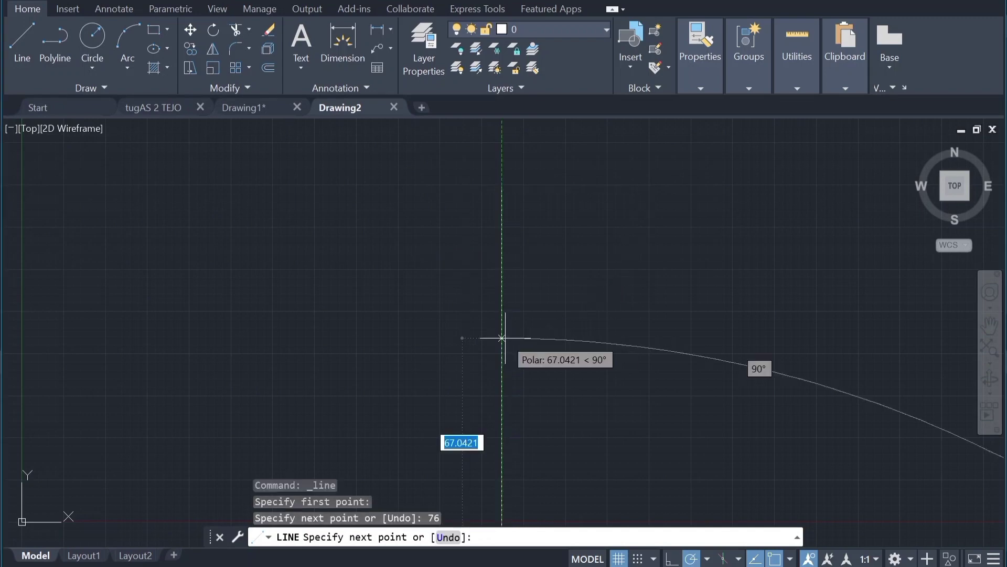
{"action": "key", "text": "Escape"}
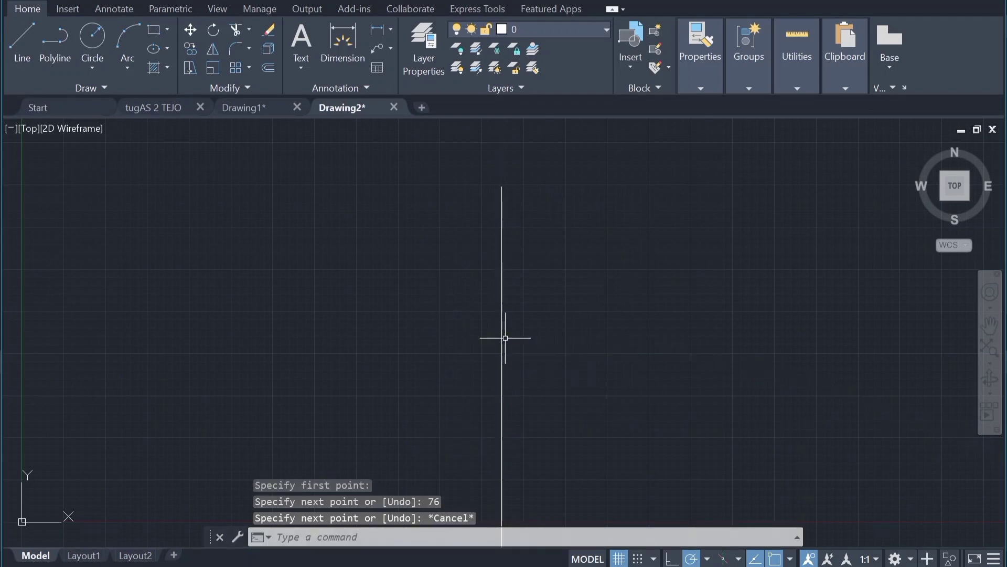
{"action": "scroll", "coordinate": [506, 337], "scroll_direction": "down", "scroll_amount": 2}
{"action": "middle_click_drag", "start_coordinate": [505, 338], "coordinate": [501, 195]}
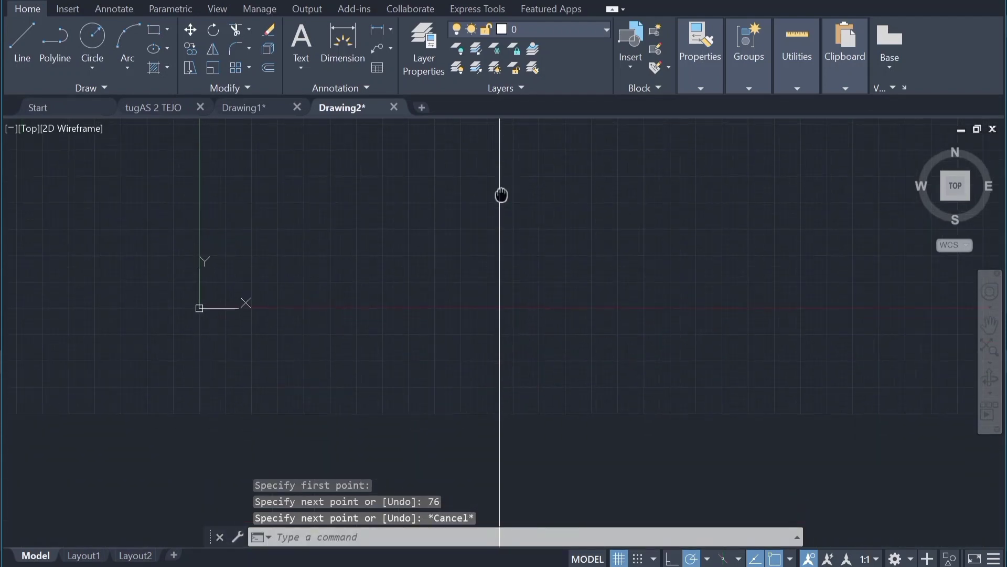
{"action": "scroll", "coordinate": [501, 195], "scroll_direction": "down", "scroll_amount": 3}
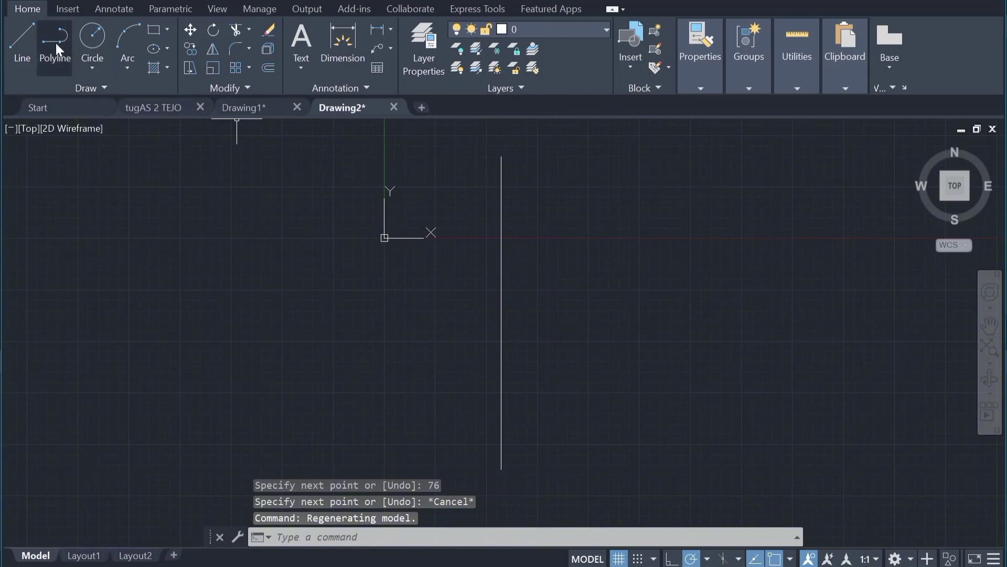
Step: Draw a radius-10 circle centred on the line's midpoint
{"action": "left_click", "coordinate": [98, 42]}
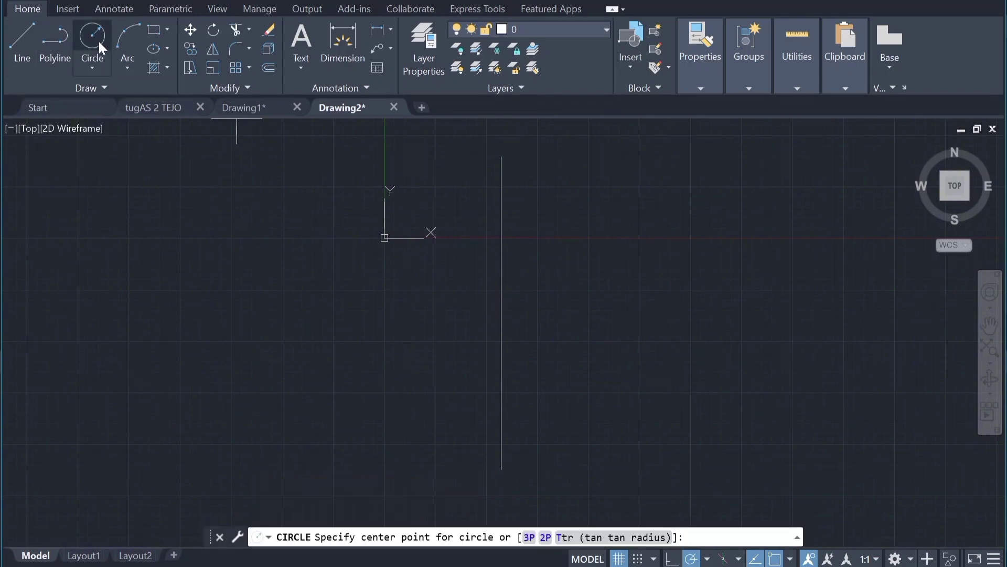
{"action": "left_click", "coordinate": [501, 313]}
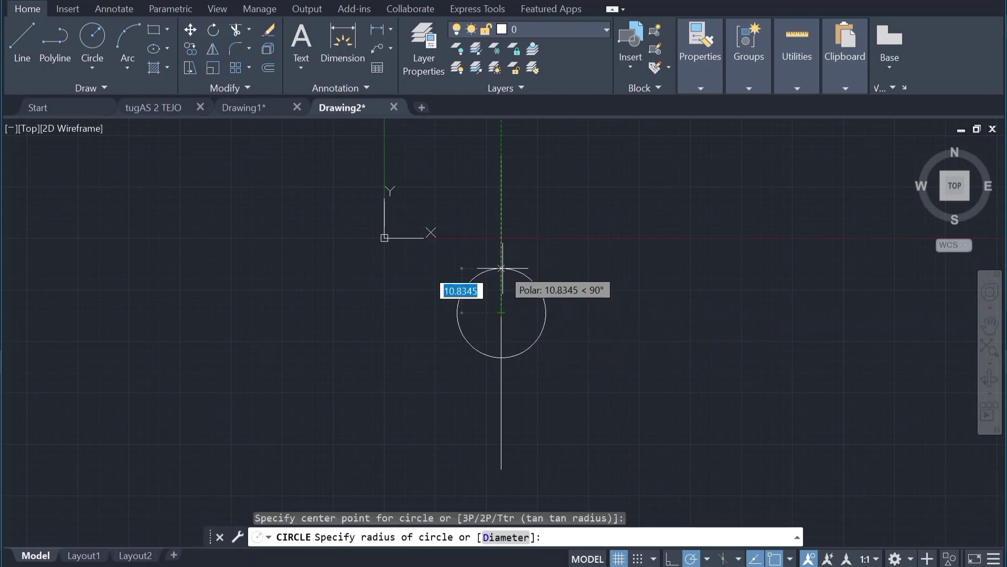
{"action": "type", "text": "1"}
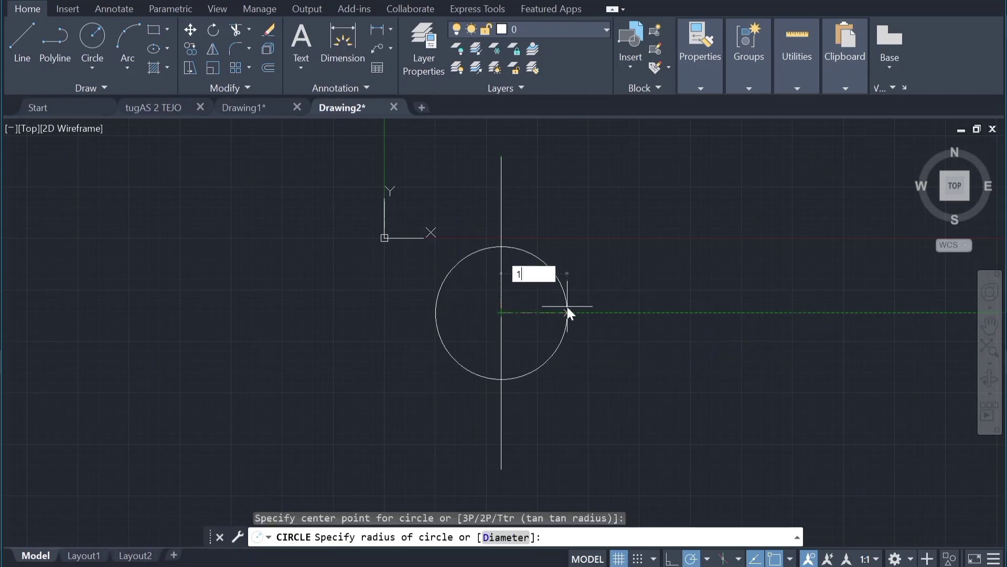
{"action": "type", "text": "0"}
{"action": "key", "text": "Return"}
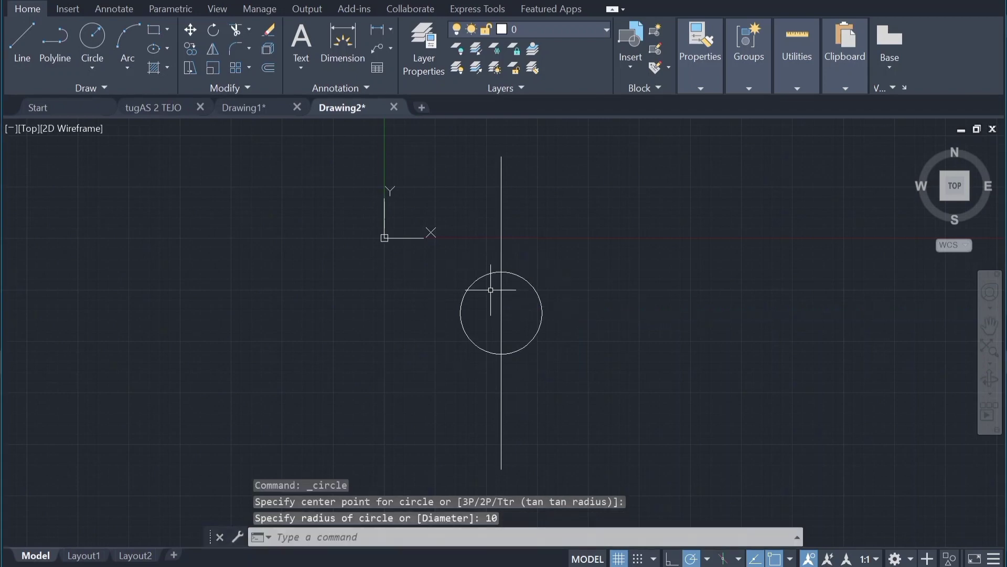
Step: Add a concentric 25-diameter circle at the same midpoint using Center, Diameter
{"action": "left_click", "coordinate": [92, 66]}
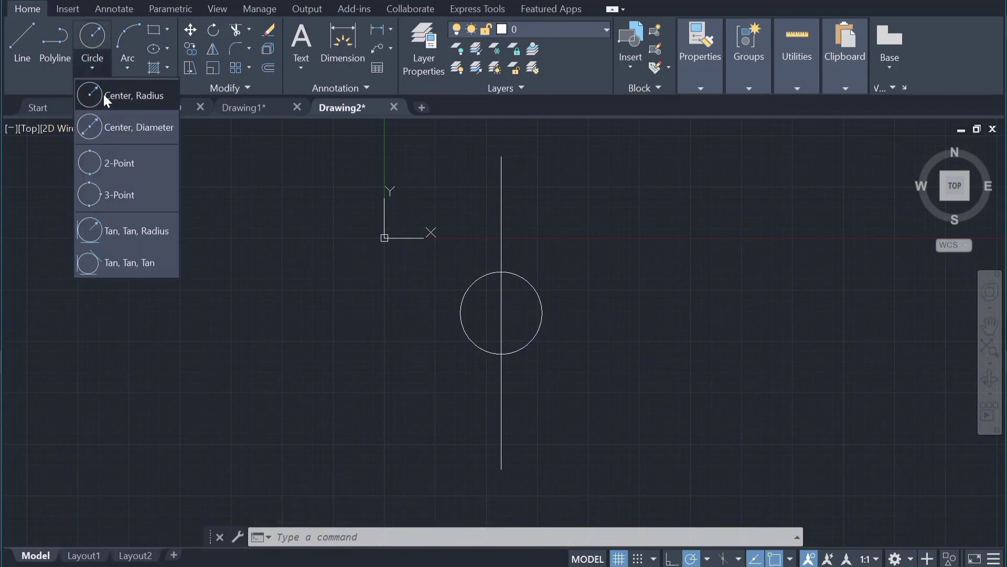
{"action": "left_click", "coordinate": [137, 128]}
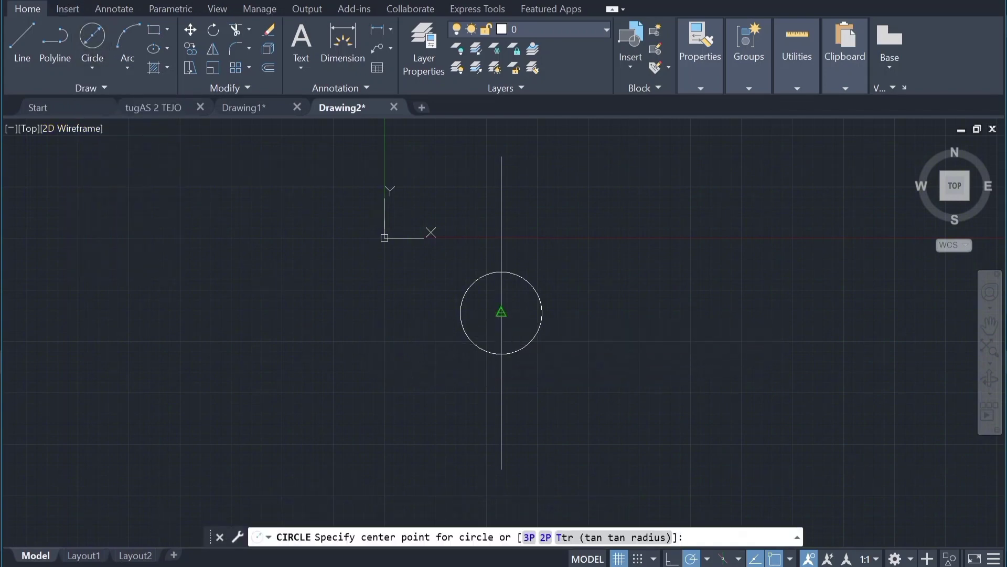
{"action": "left_click", "coordinate": [501, 314]}
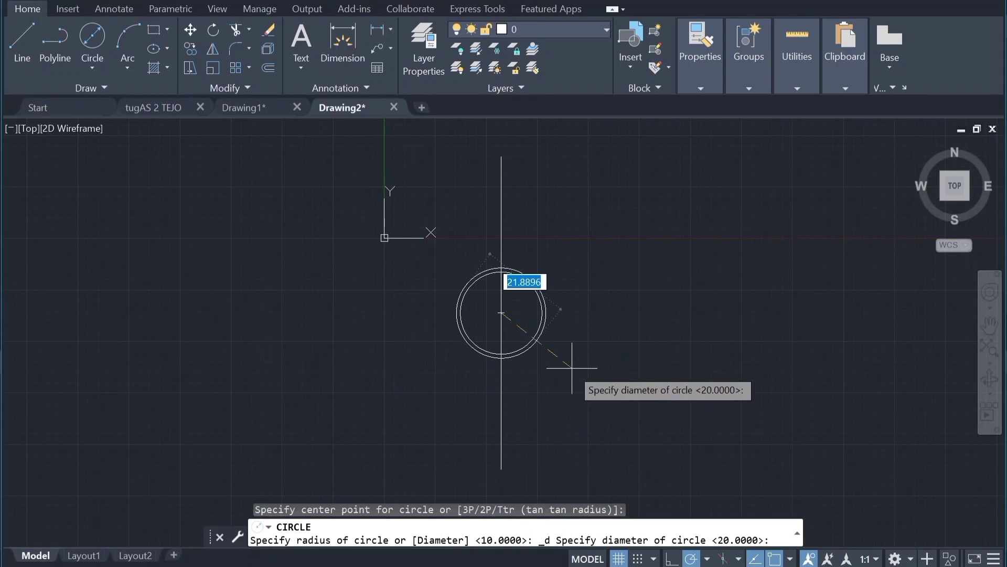
{"action": "type", "text": "25"}
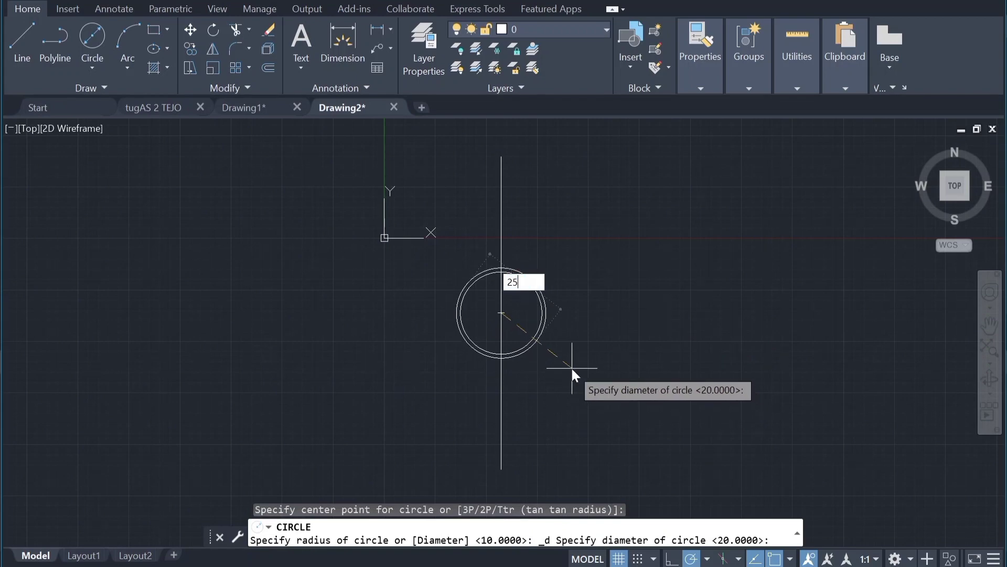
{"action": "key", "text": "Return"}
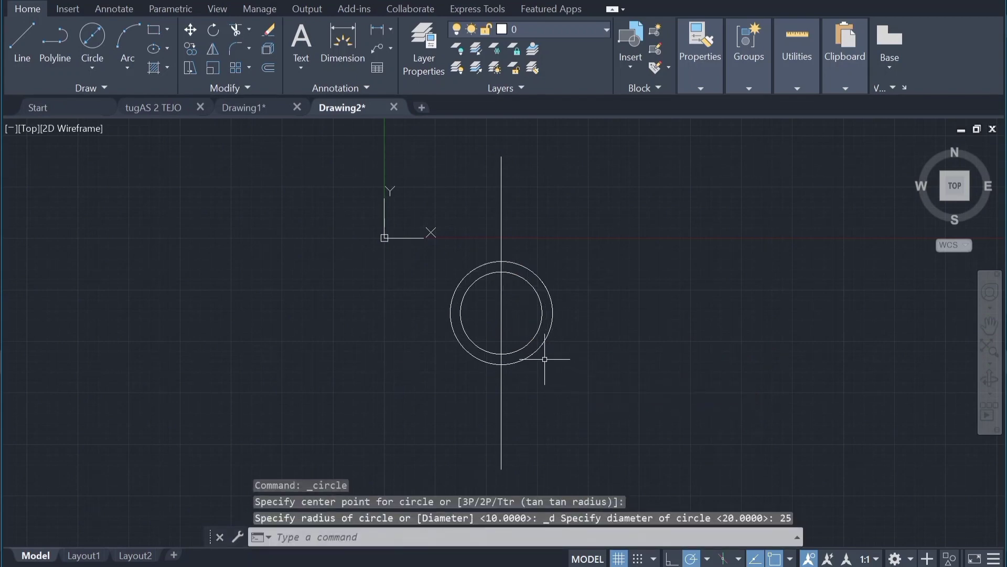
Step: Draw another 25-diameter circle at the shared centre, creating a duplicate
{"action": "left_click", "coordinate": [93, 42]}
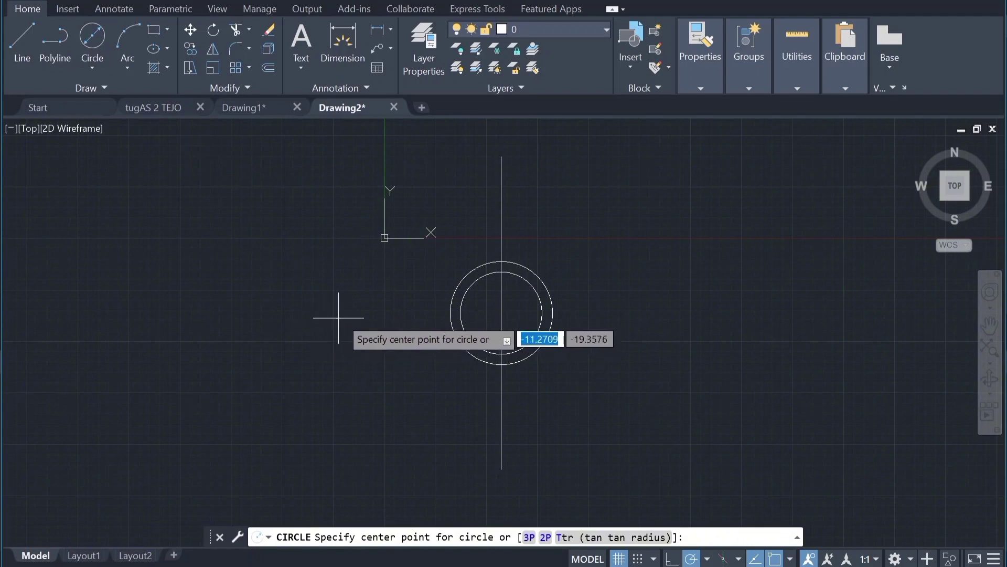
{"action": "left_click", "coordinate": [501, 313]}
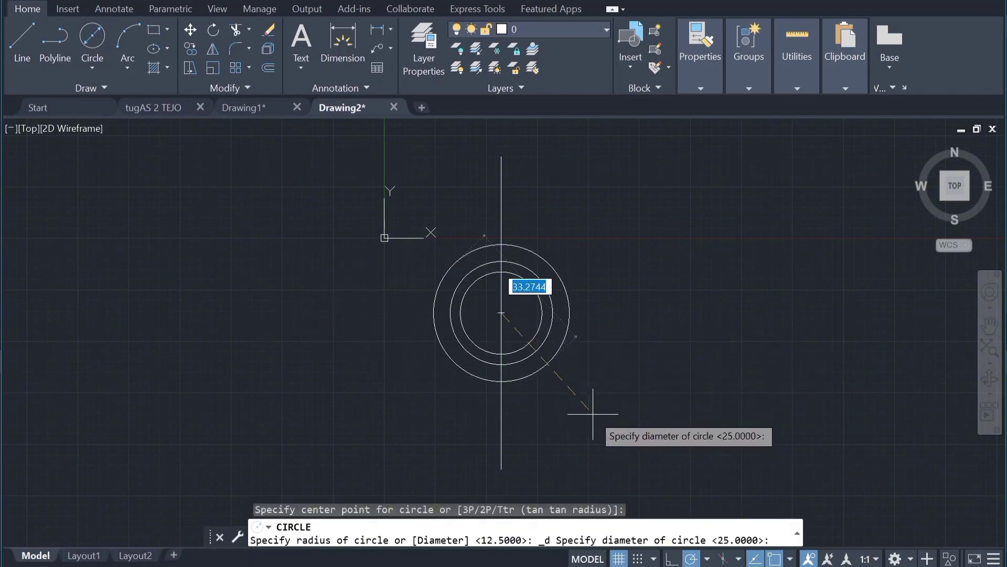
{"action": "type", "text": "25"}
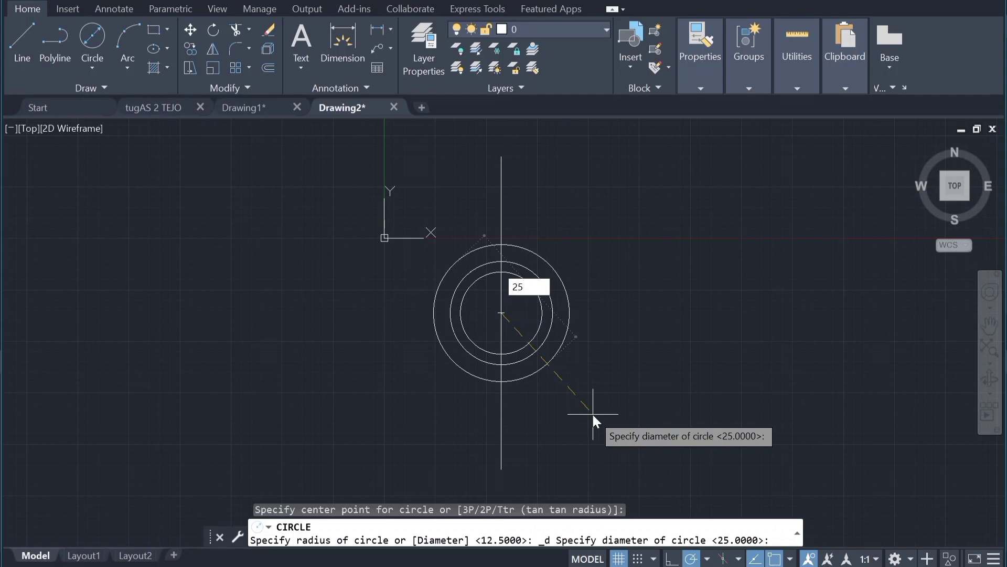
{"action": "key", "text": "Return"}
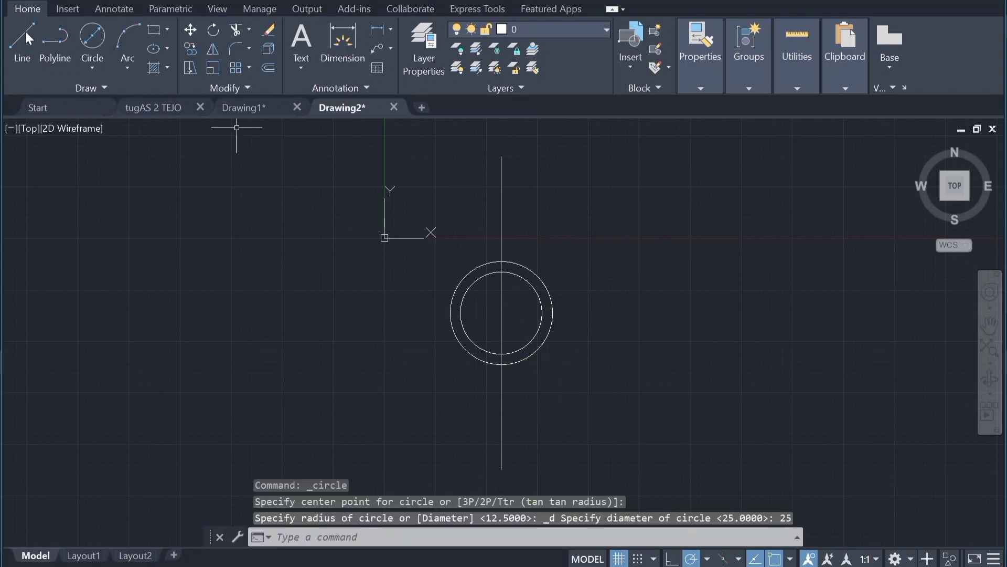
Step: Draw the 50-diameter outer circle and delete the duplicate 25 circle
{"action": "left_click", "coordinate": [92, 37]}
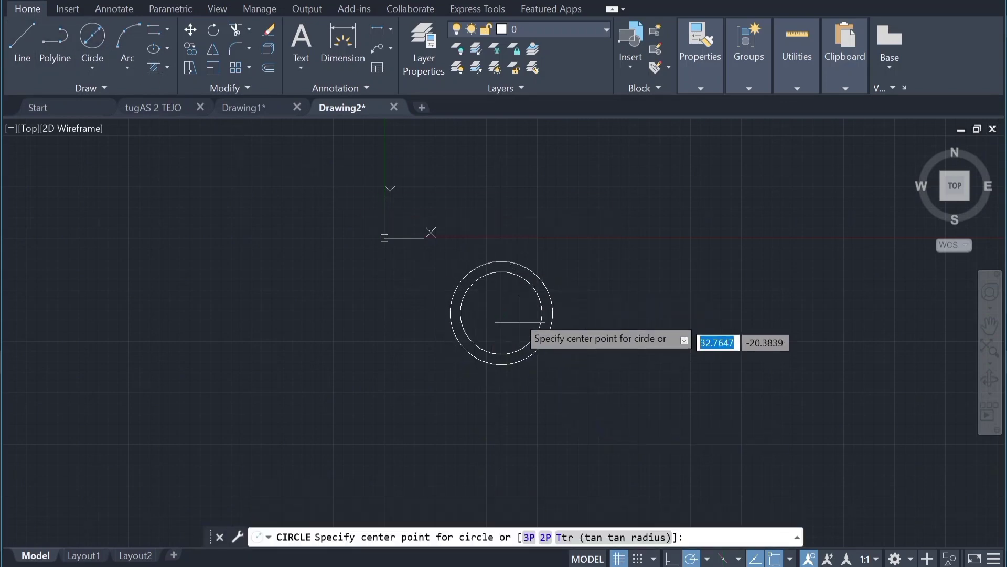
{"action": "left_click", "coordinate": [502, 313]}
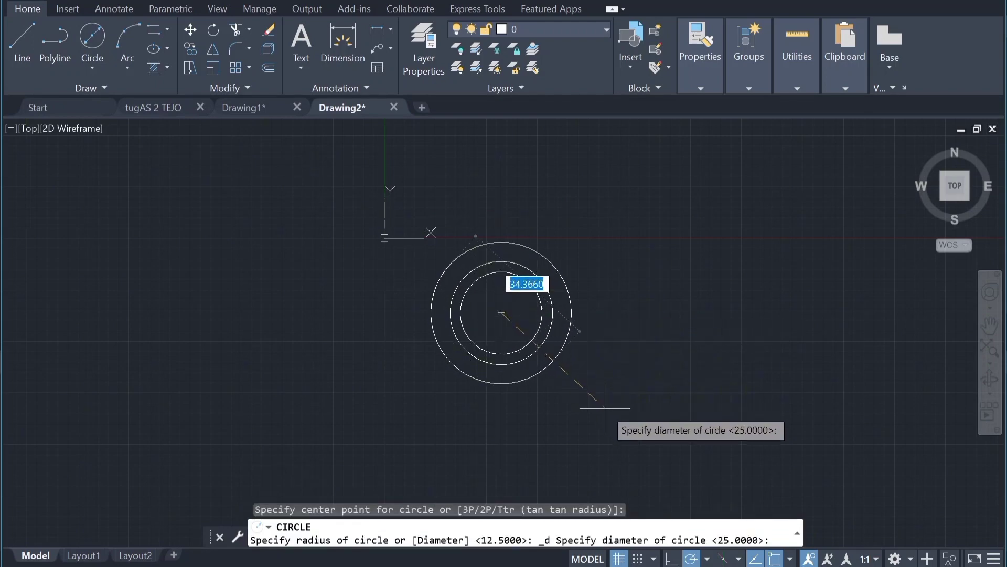
{"action": "type", "text": "2"}
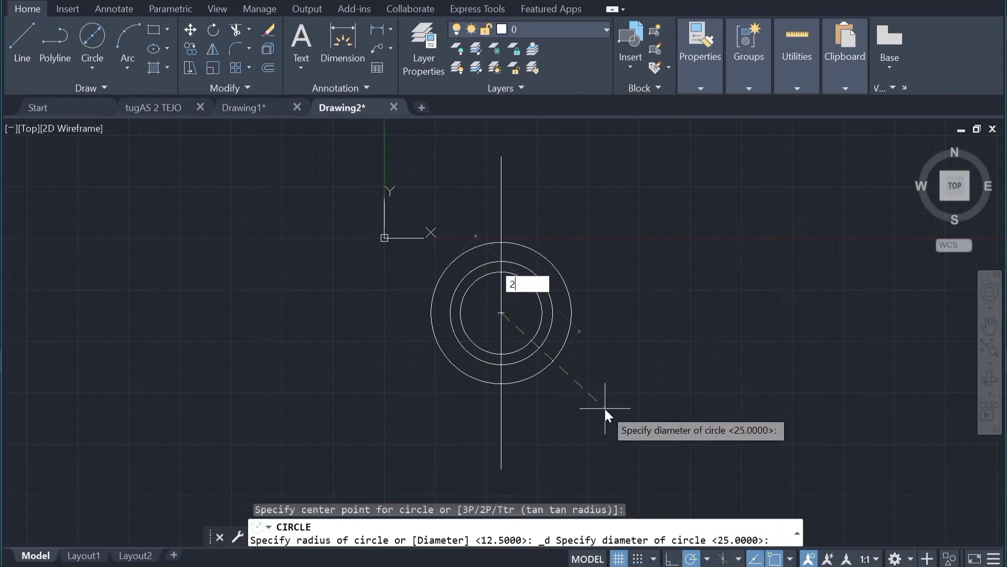
{"action": "key", "text": "BackSpace"}
{"action": "type", "text": "50"}
{"action": "key", "text": "Return"}
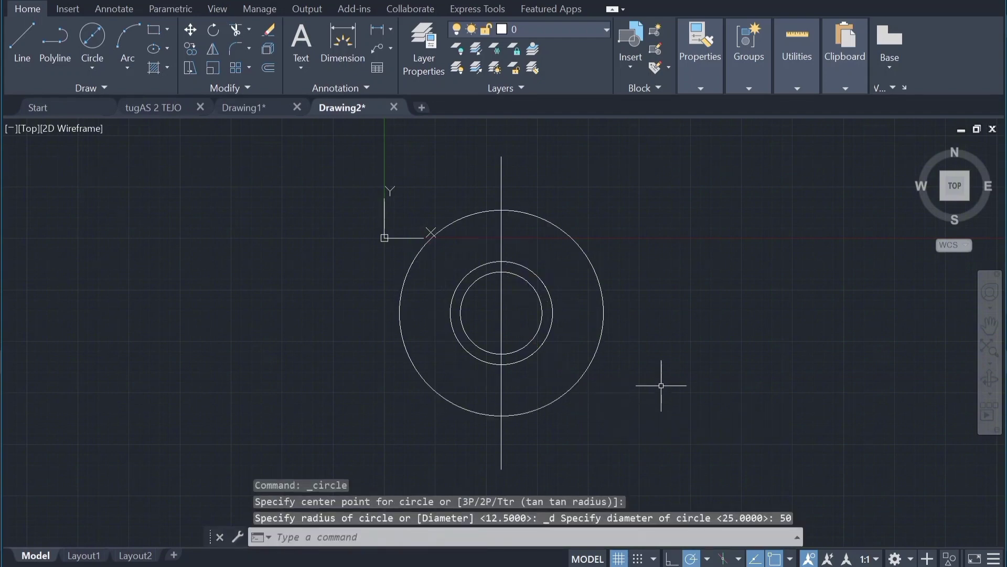
{"action": "left_click", "coordinate": [552, 312]}
{"action": "key", "text": "Delete"}
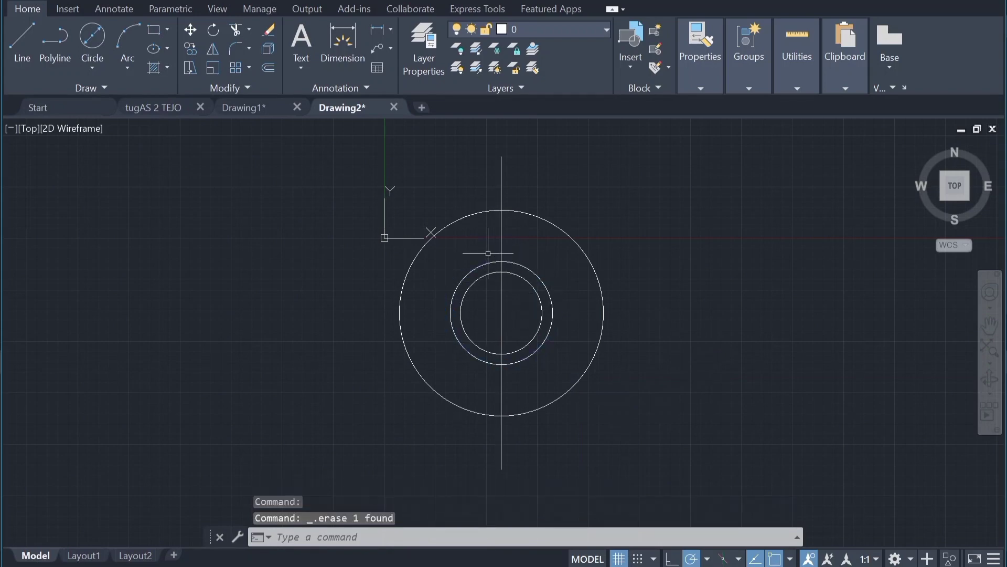
Step: Draw a 10-diameter bolt-hole circle near the top of the centre line
{"action": "left_click", "coordinate": [93, 38]}
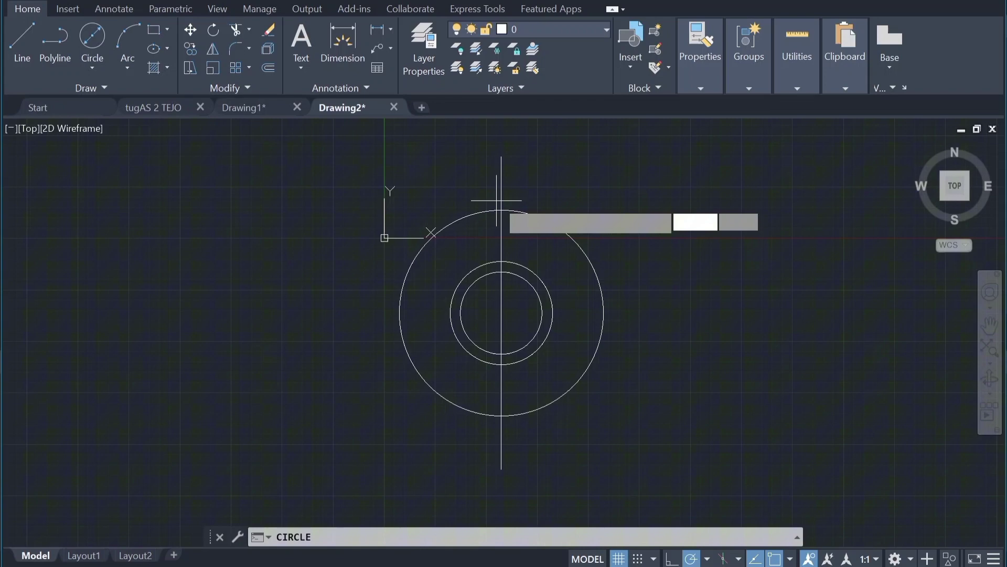
{"action": "left_click", "coordinate": [501, 156]}
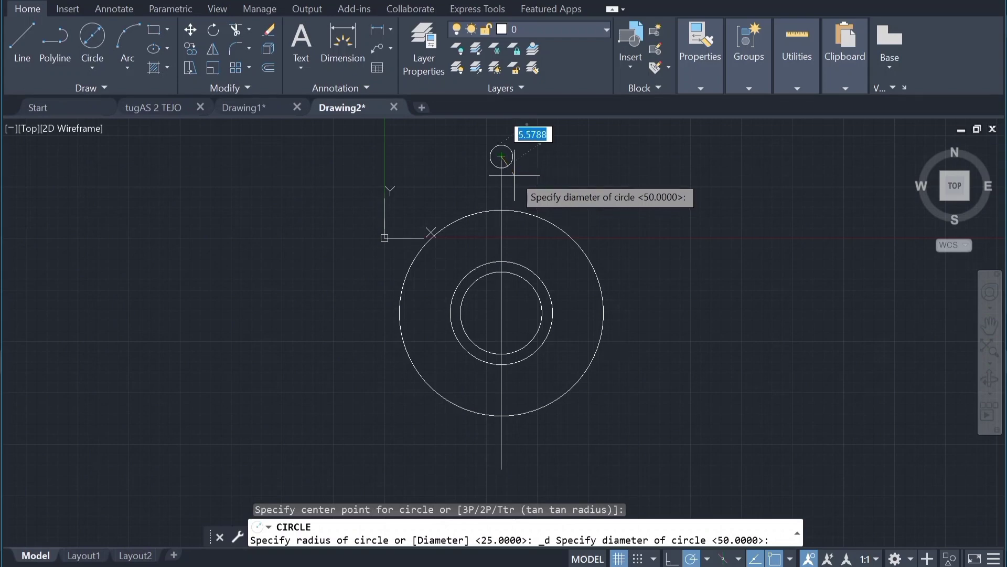
{"action": "type", "text": "40"}
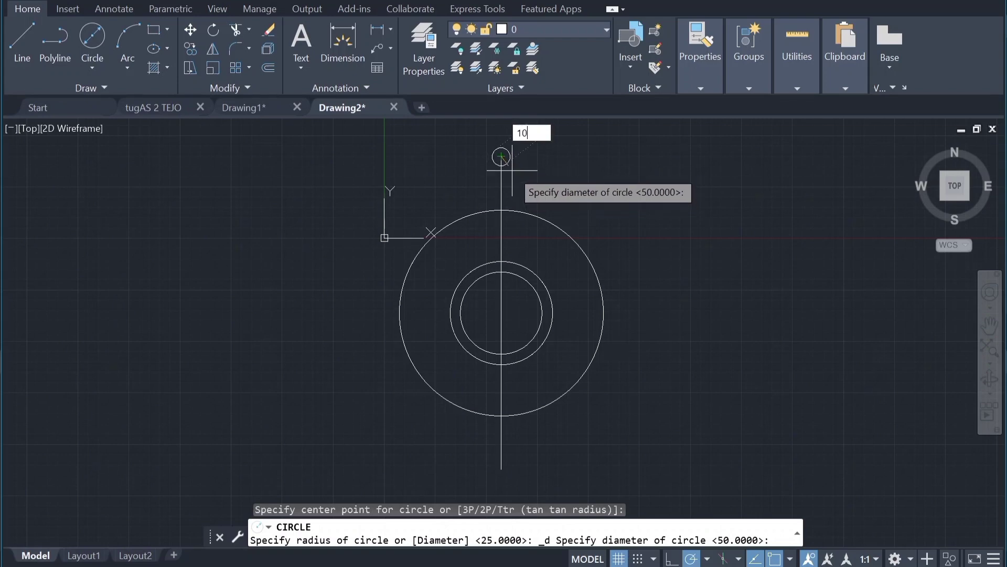
{"action": "key", "text": "Return"}
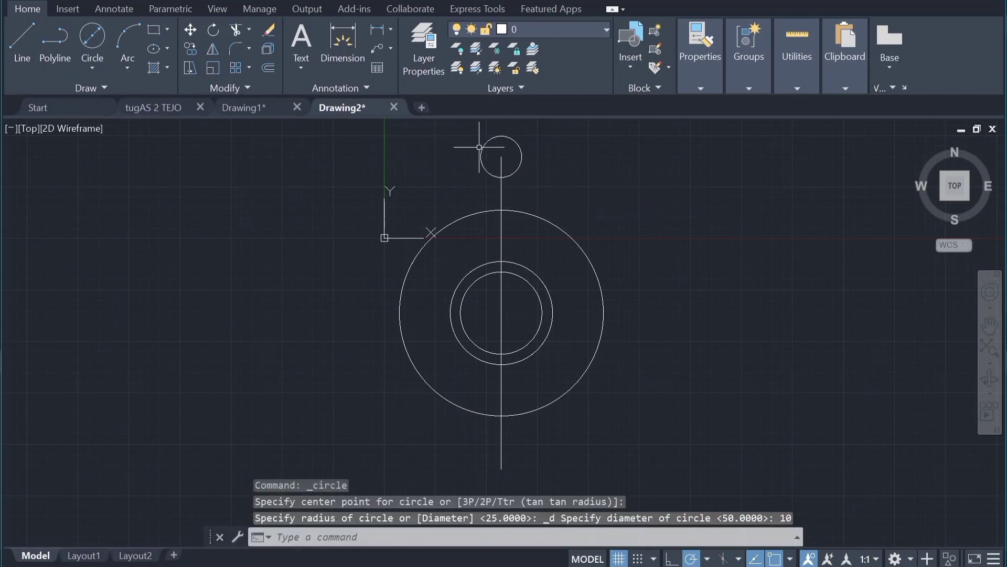
Step: Mirror the bolt hole about the horizontal through the flange centre, keeping the original
{"action": "left_click", "coordinate": [479, 152]}
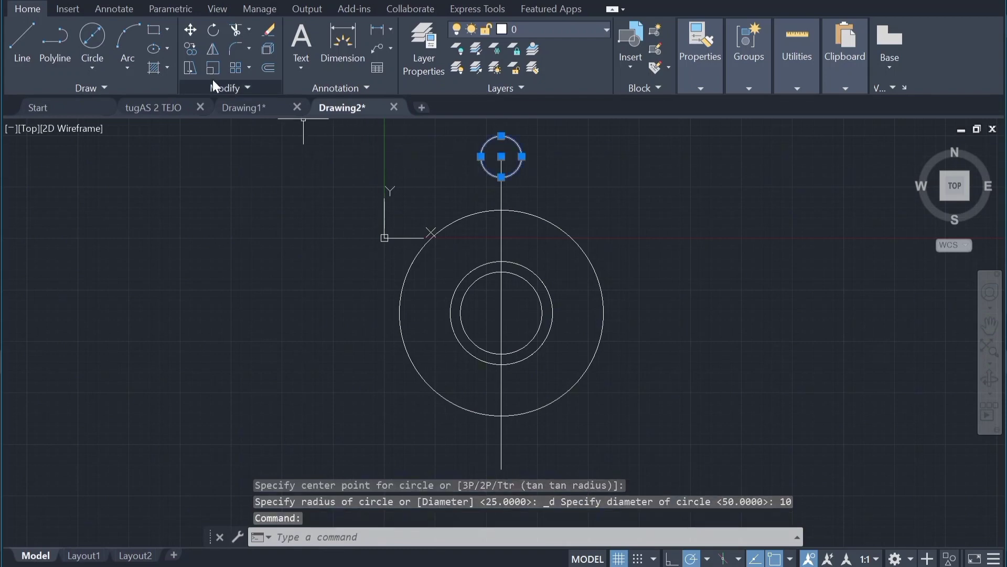
{"action": "left_click", "coordinate": [212, 49]}
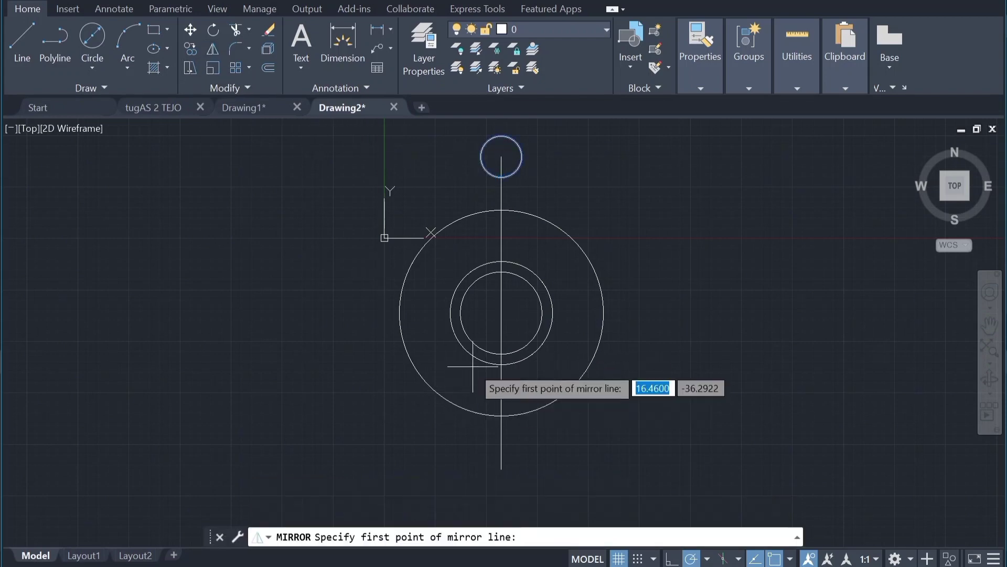
{"action": "left_click", "coordinate": [501, 313]}
{"action": "left_click", "coordinate": [546, 312]}
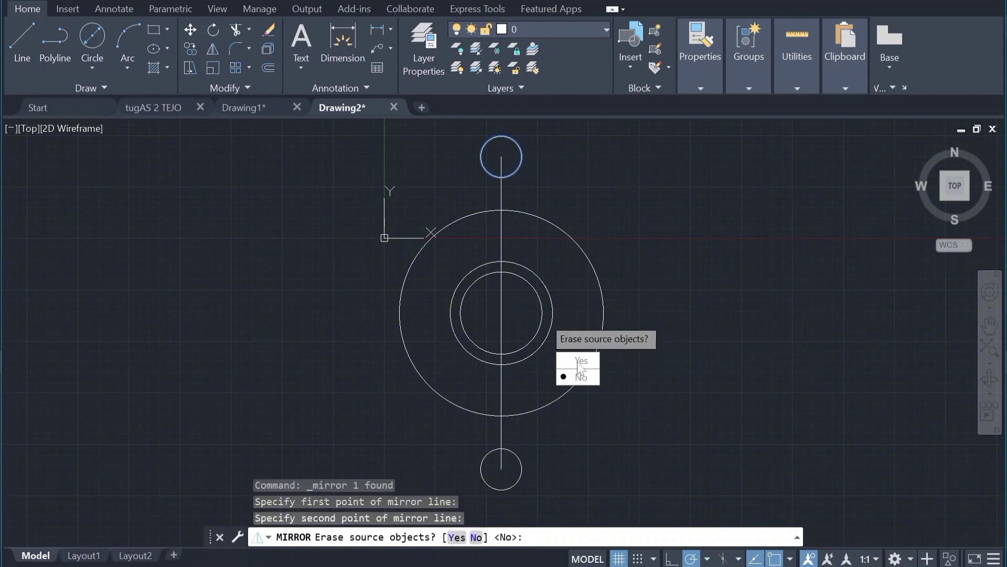
{"action": "left_click", "coordinate": [571, 376]}
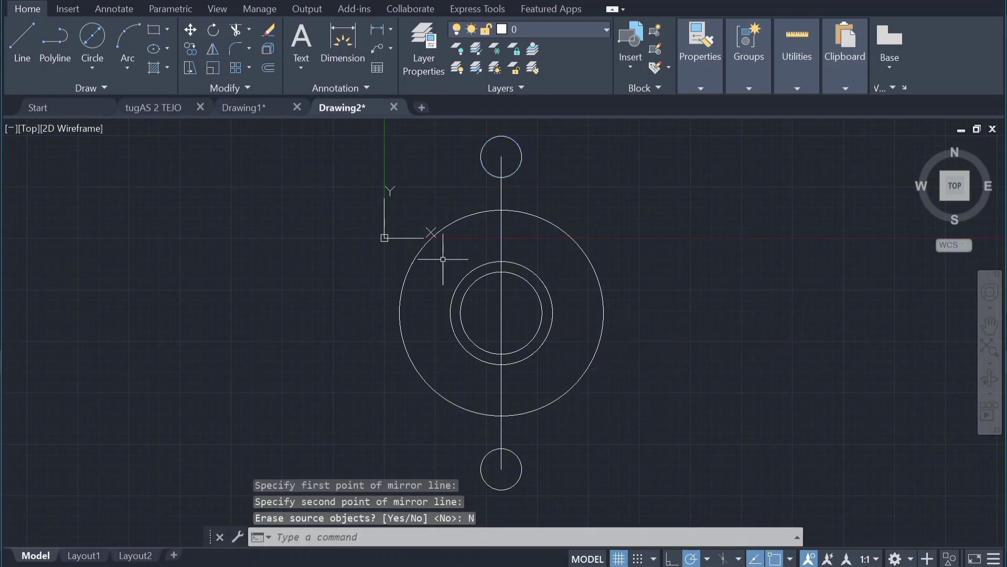
{"action": "left_click", "coordinate": [92, 36]}
Step: Draw a 24-diameter circle centred on the top bolt hole
{"action": "left_click", "coordinate": [501, 157]}
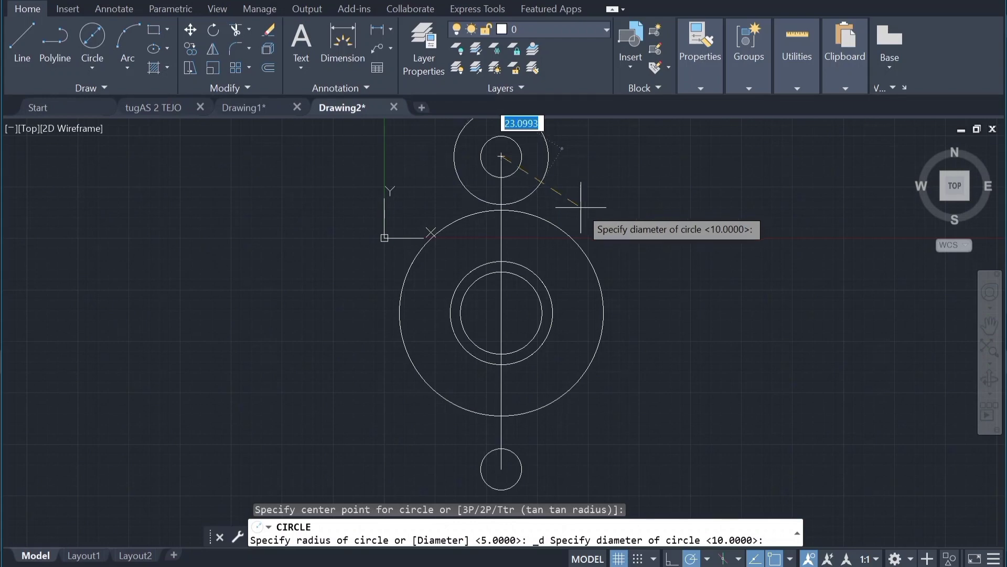
{"action": "type", "text": "24"}
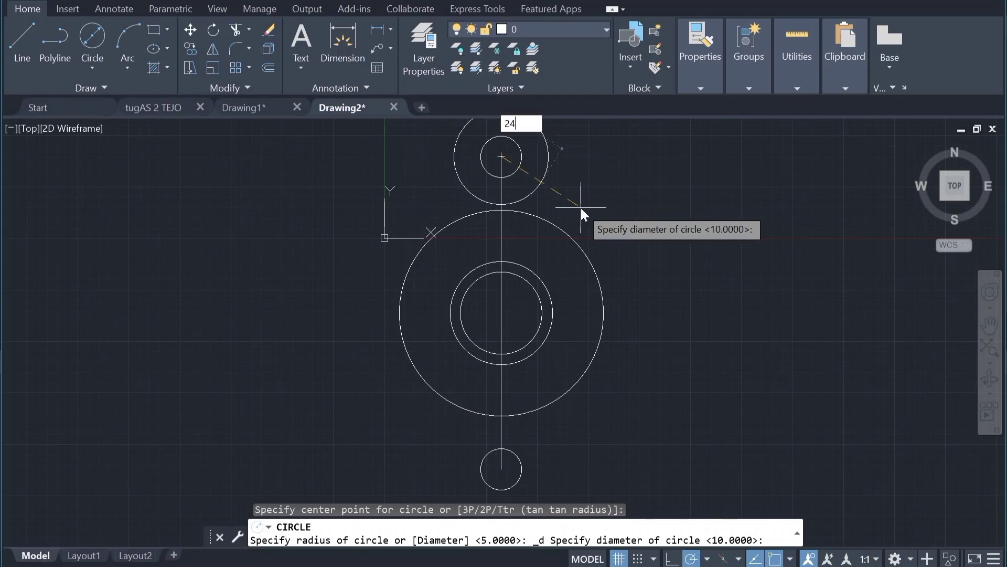
{"action": "key", "text": "Return"}
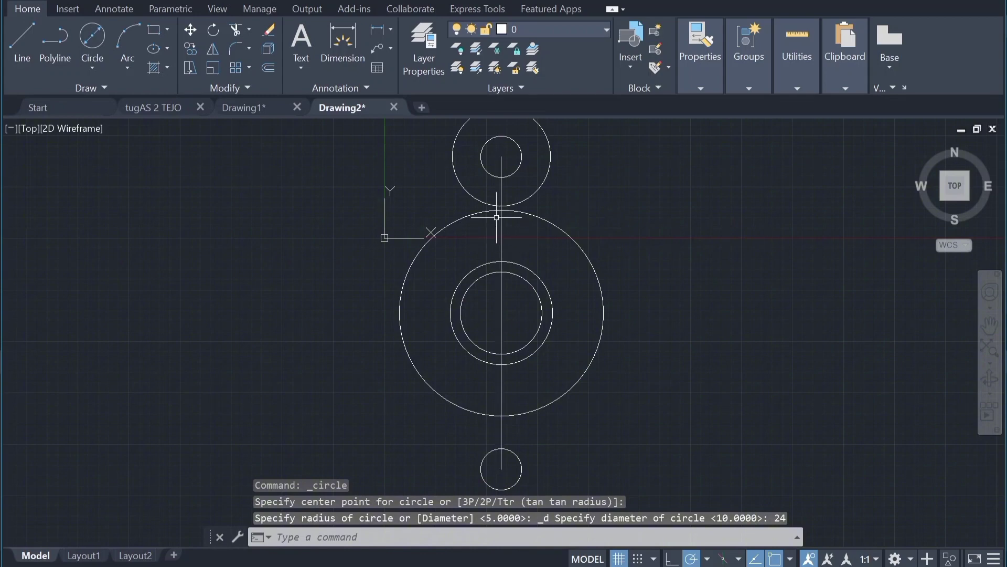
Step: Mirror the 24-diameter circle to the bottom bolt hole about the horizontal centre axis
{"action": "left_click", "coordinate": [486, 201]}
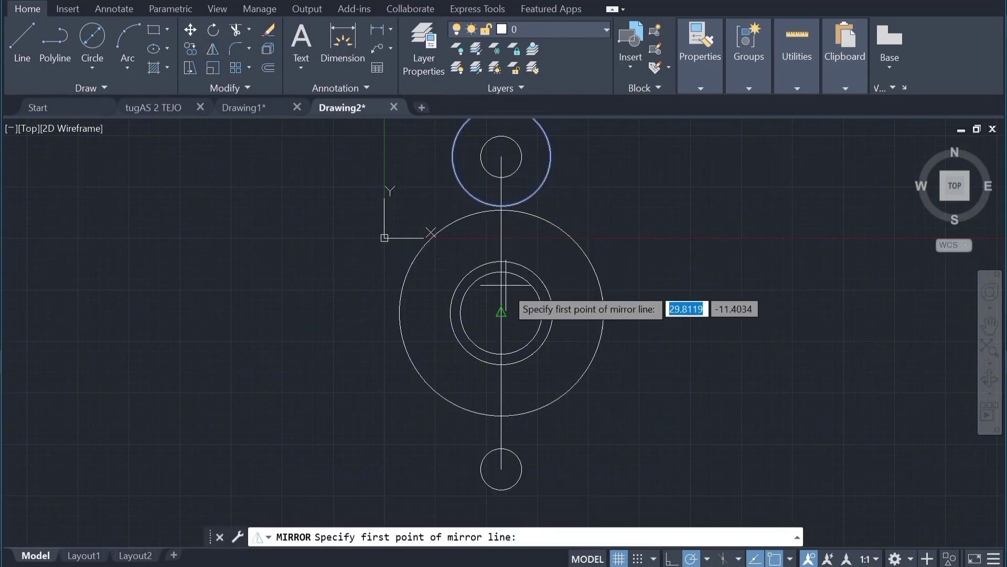
{"action": "left_click", "coordinate": [501, 313]}
{"action": "left_click", "coordinate": [639, 313]}
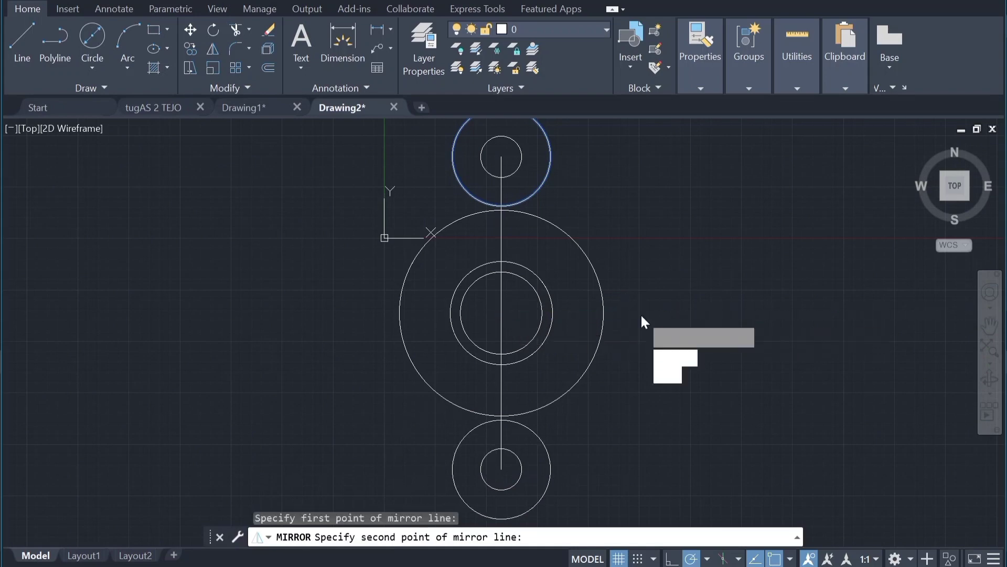
{"action": "key", "text": "Return"}
{"action": "scroll", "coordinate": [603, 279], "scroll_direction": "down", "scroll_amount": 2}
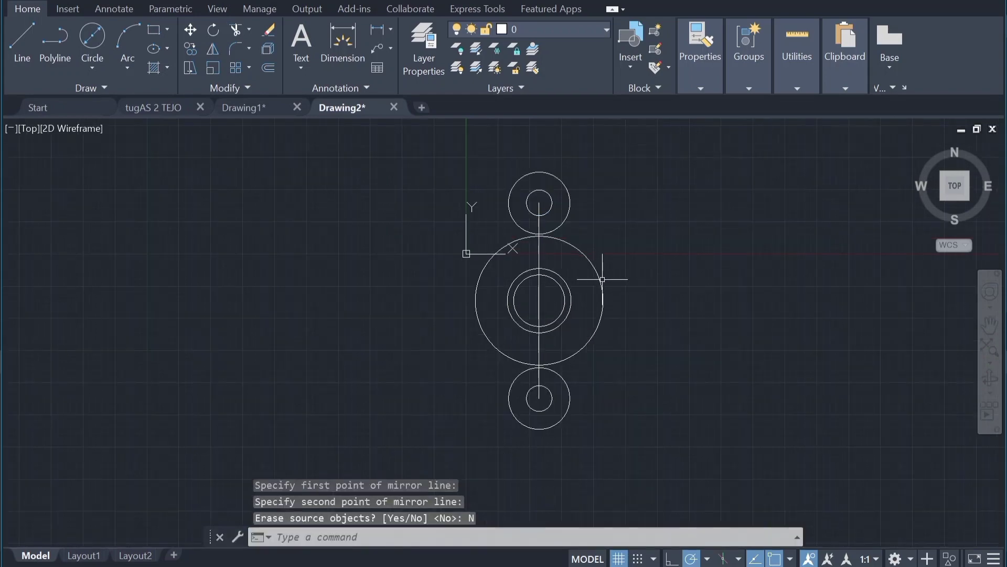
{"action": "middle_click_drag", "start_coordinate": [607, 278], "coordinate": [587, 271]}
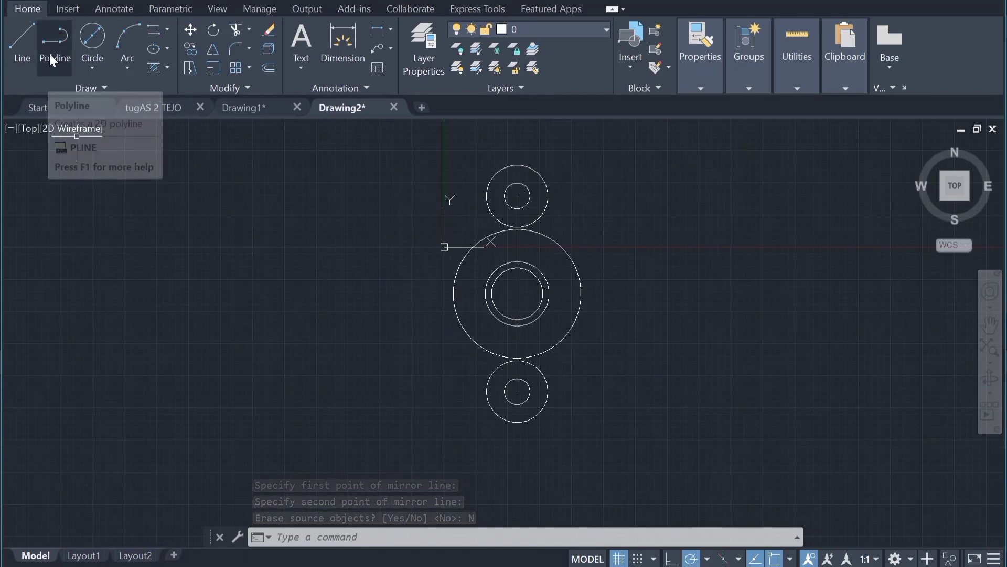
Step: Draw a left-side line tangent to the upper 24 circle and the 50-diameter circle
{"action": "left_click", "coordinate": [18, 34]}
{"action": "scroll", "coordinate": [520, 238], "scroll_direction": "up", "scroll_amount": 1}
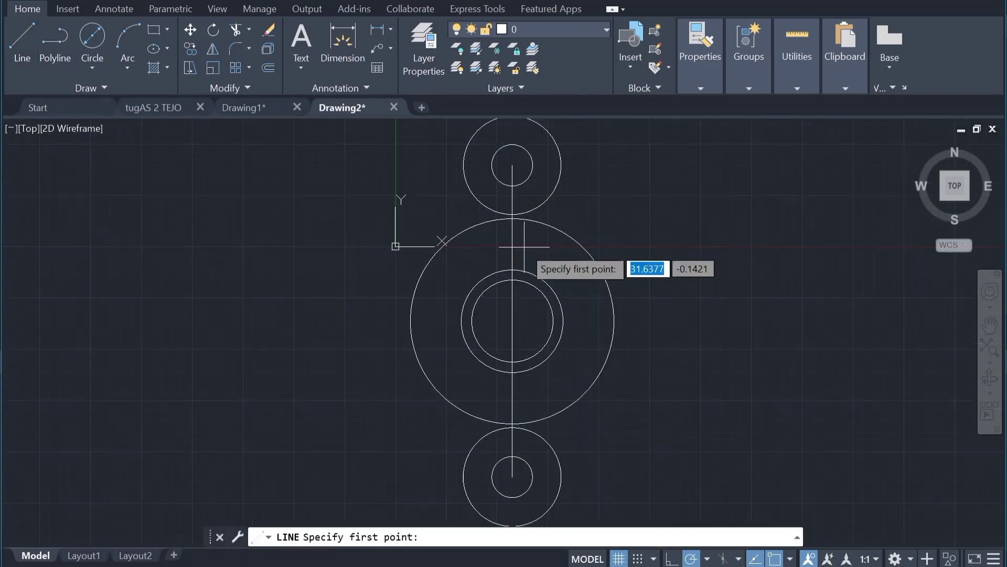
{"action": "scroll", "coordinate": [519, 239], "scroll_direction": "down", "scroll_amount": 1}
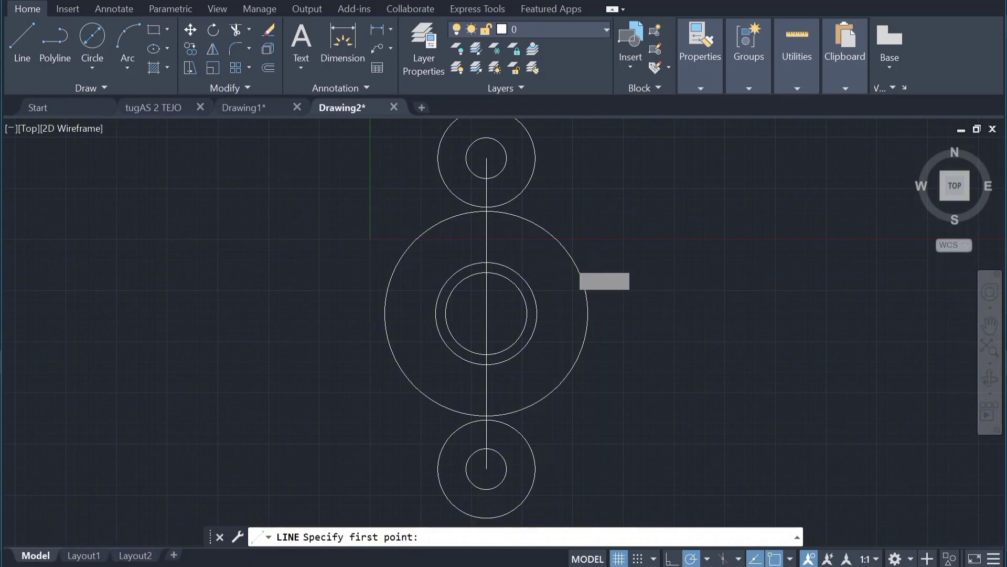
{"action": "scroll", "coordinate": [567, 259], "scroll_direction": "up", "scroll_amount": 3}
{"action": "middle_click_drag", "start_coordinate": [571, 266], "coordinate": [710, 411]}
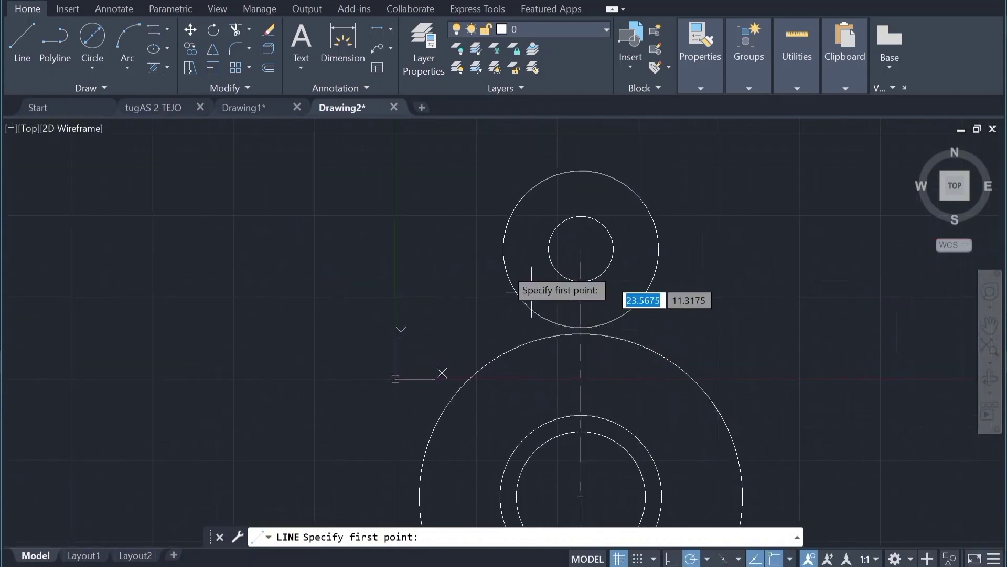
{"action": "middle_click_drag", "start_coordinate": [499, 254], "coordinate": [432, 222]}
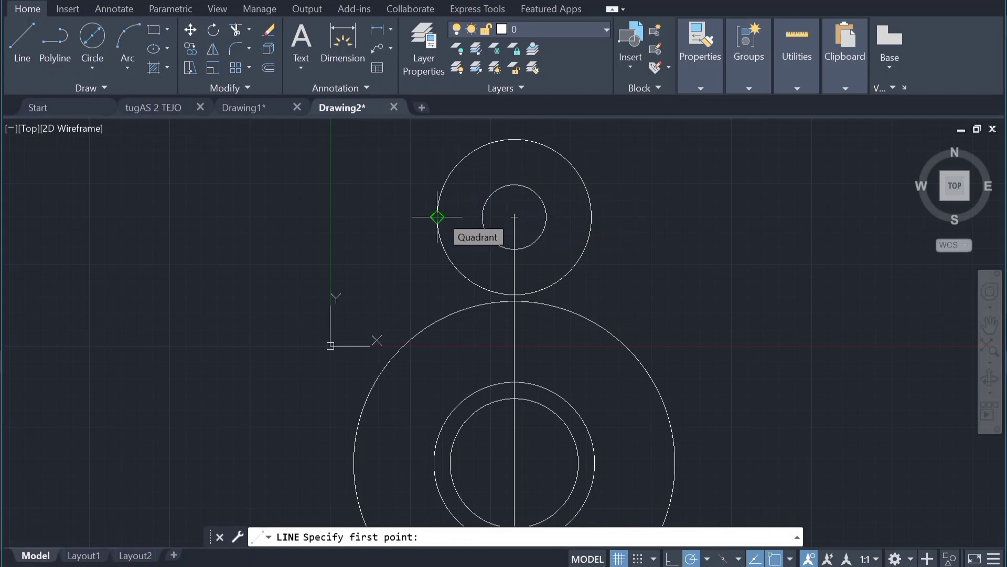
{"action": "left_click", "coordinate": [436, 215]}
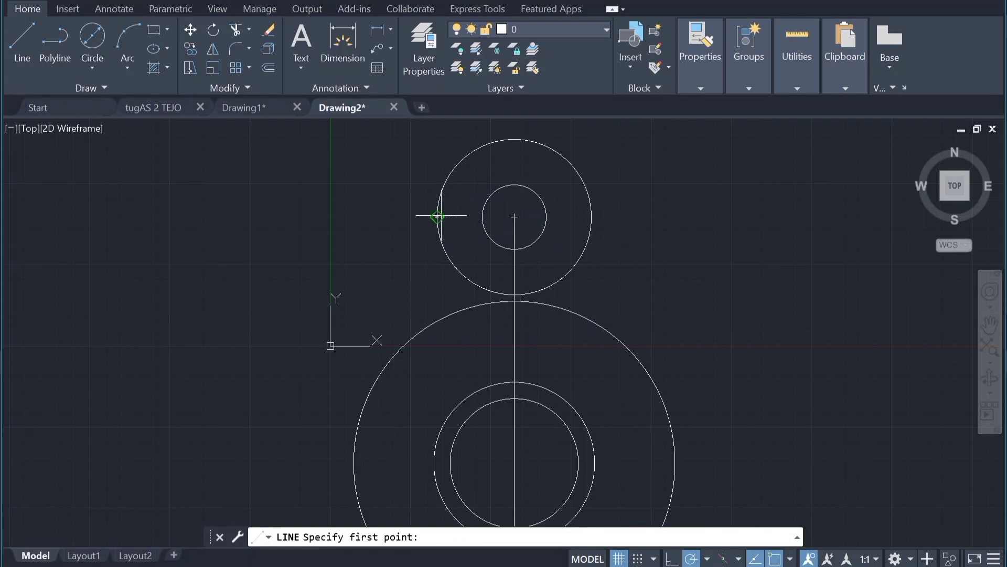
{"action": "left_click", "coordinate": [364, 404]}
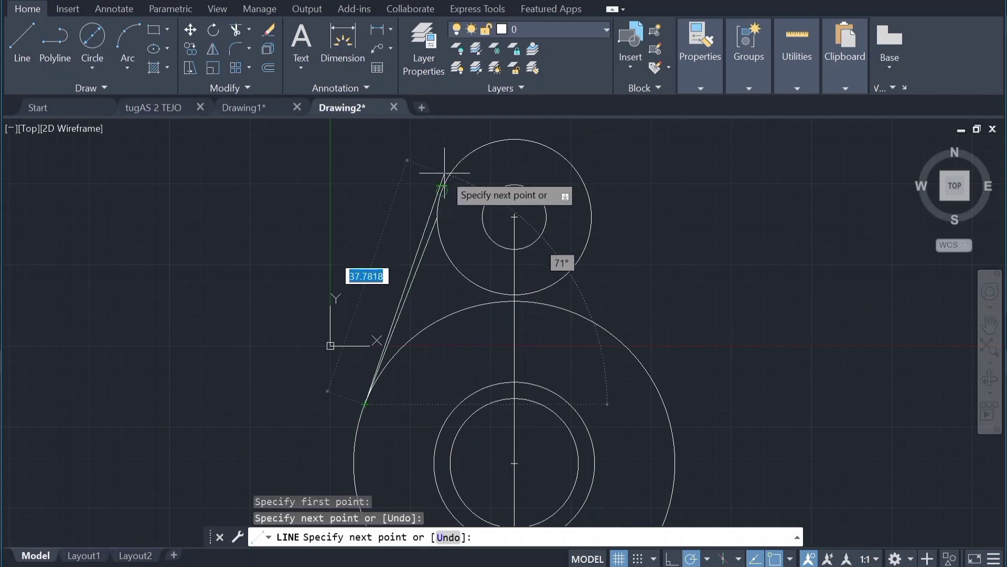
Step: Erase the stray extra segment drawn back toward the upper circle
{"action": "left_click", "coordinate": [443, 189]}
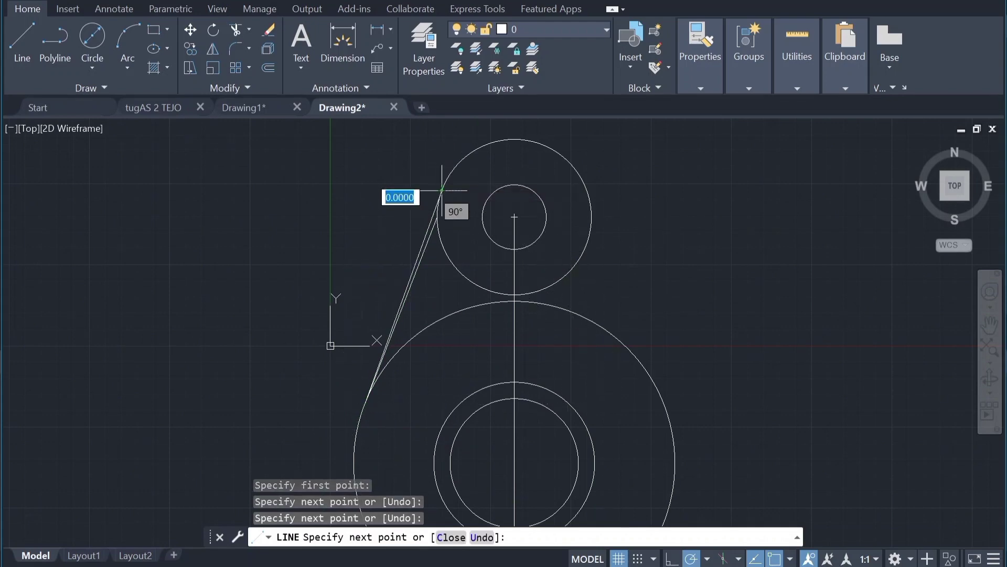
{"action": "key", "text": "Escape"}
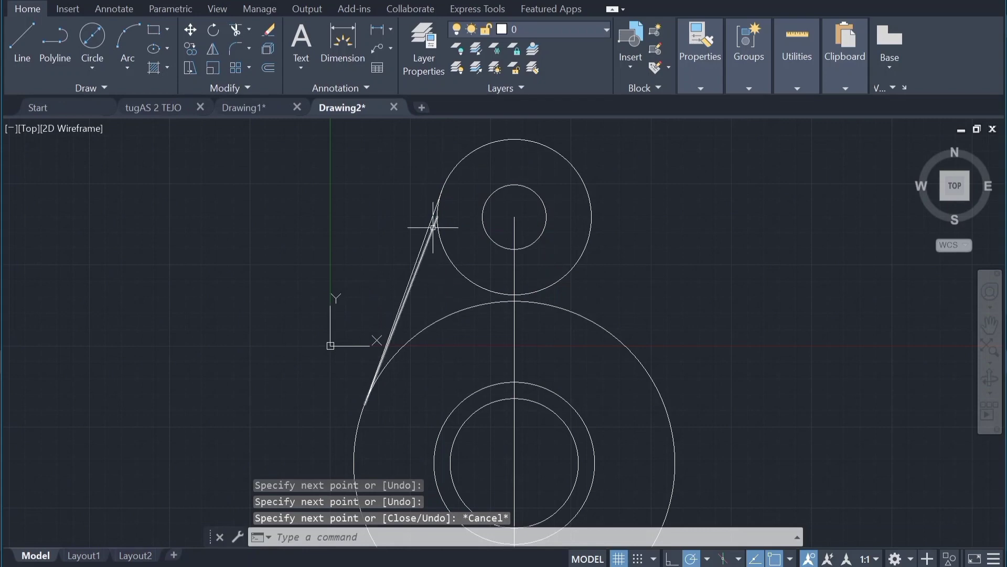
{"action": "left_click", "coordinate": [433, 227]}
{"action": "key", "text": "Delete"}
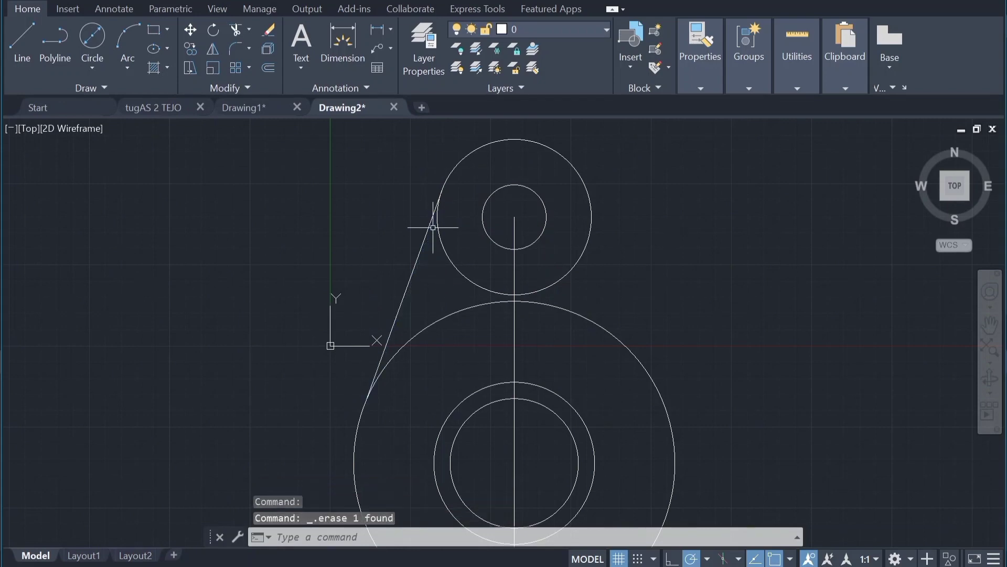
{"action": "middle_click_drag", "start_coordinate": [435, 244], "coordinate": [417, 190]}
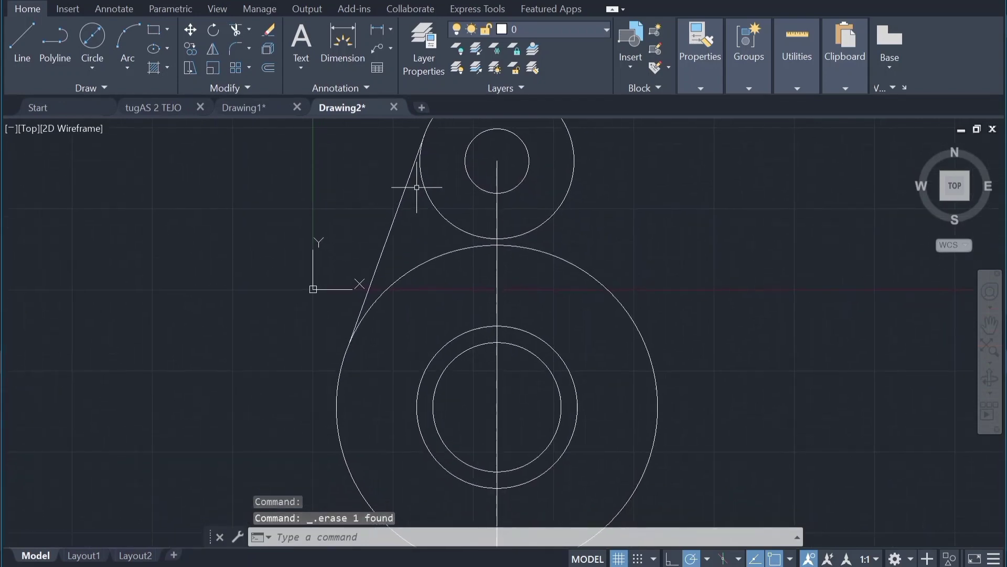
Step: Mirror the upper-left tangent line to the lower left, keeping the original
{"action": "left_click", "coordinate": [401, 201]}
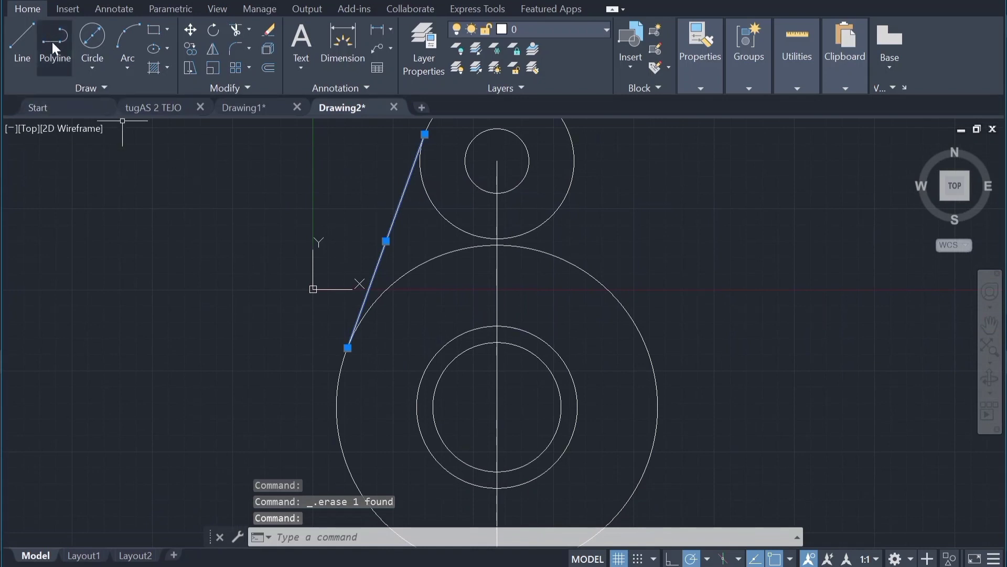
{"action": "left_click", "coordinate": [212, 49]}
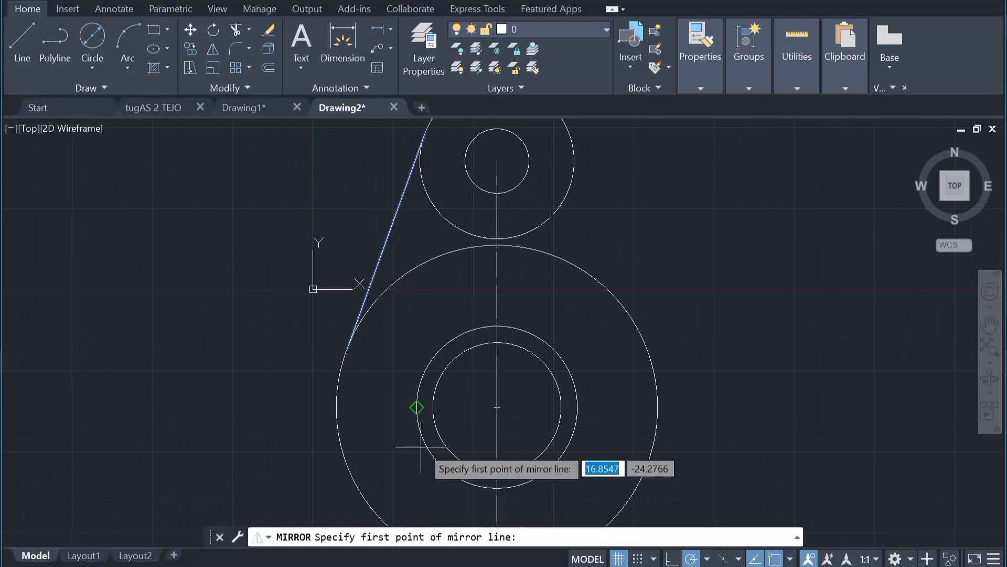
{"action": "left_click", "coordinate": [497, 407]}
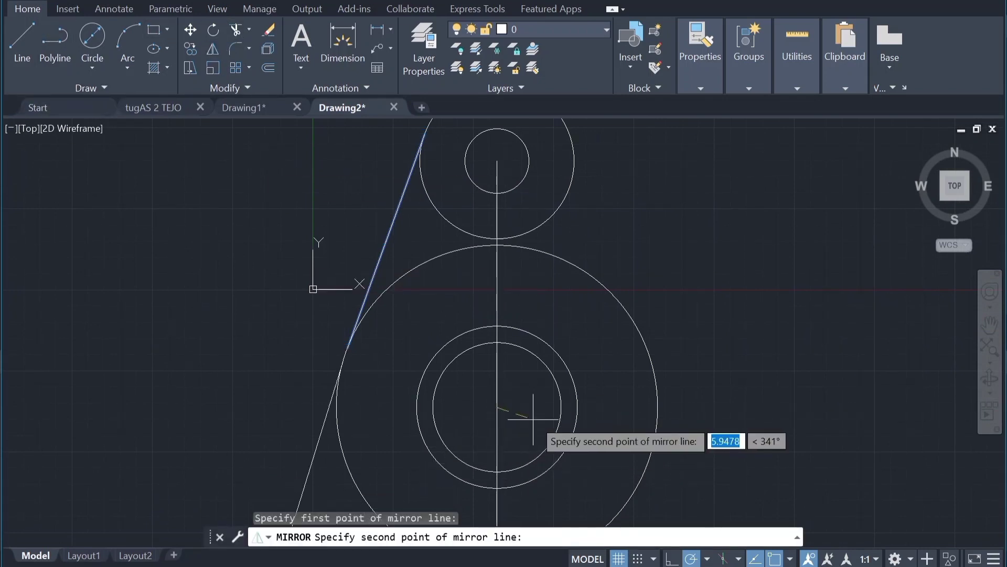
{"action": "left_click", "coordinate": [498, 413]}
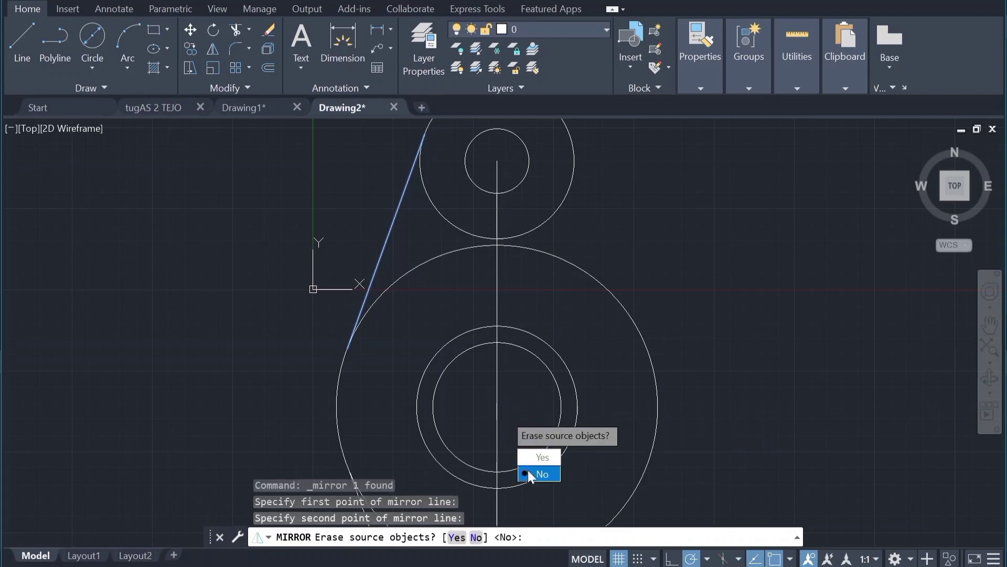
{"action": "left_click", "coordinate": [529, 472]}
Step: Mirror both left tangent lines onto the right side about the vertical axis, keeping originals
{"action": "scroll", "coordinate": [457, 303], "scroll_direction": "down", "scroll_amount": 2}
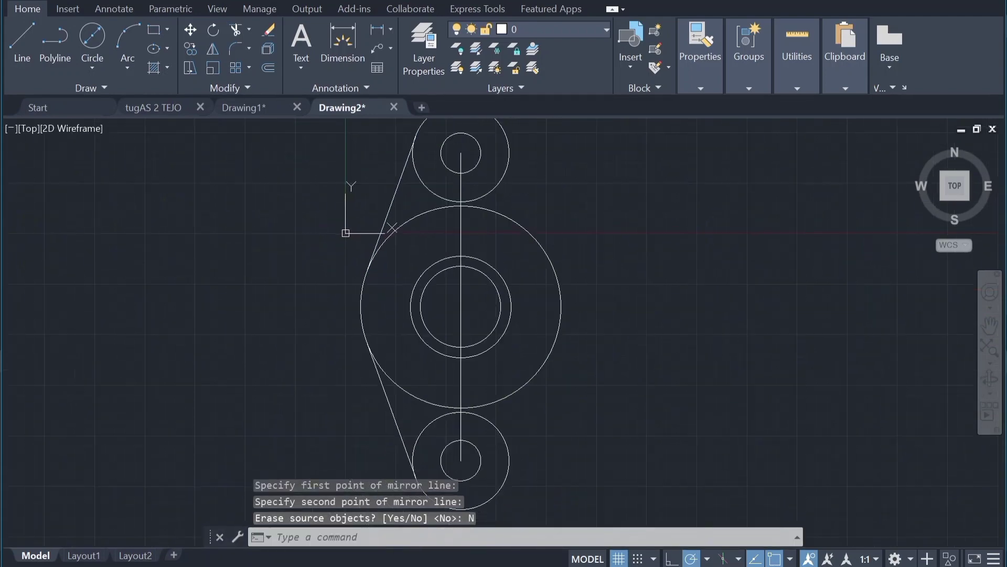
{"action": "left_click", "coordinate": [392, 413]}
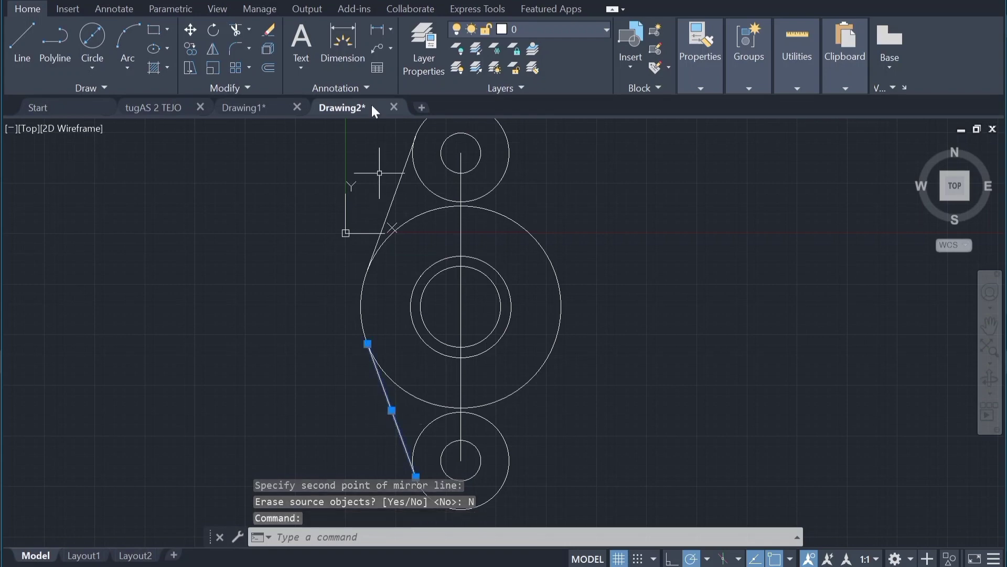
{"action": "left_click", "coordinate": [398, 184]}
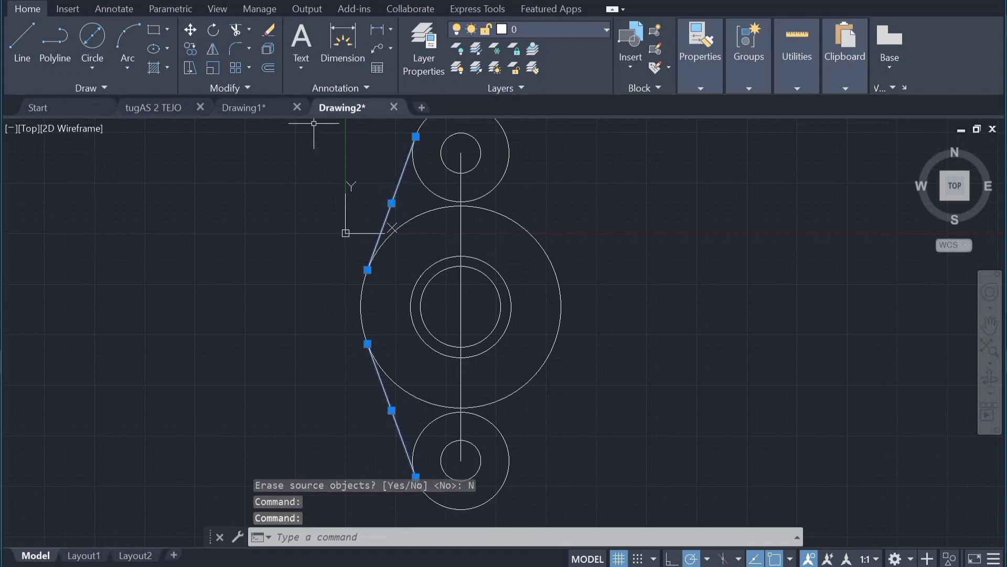
{"action": "left_click", "coordinate": [219, 53]}
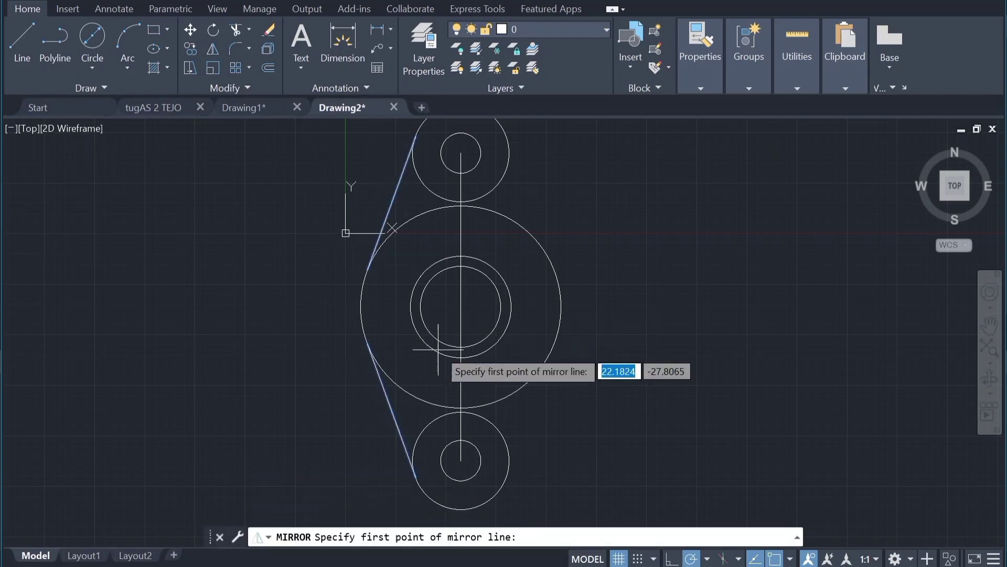
{"action": "left_click", "coordinate": [461, 307]}
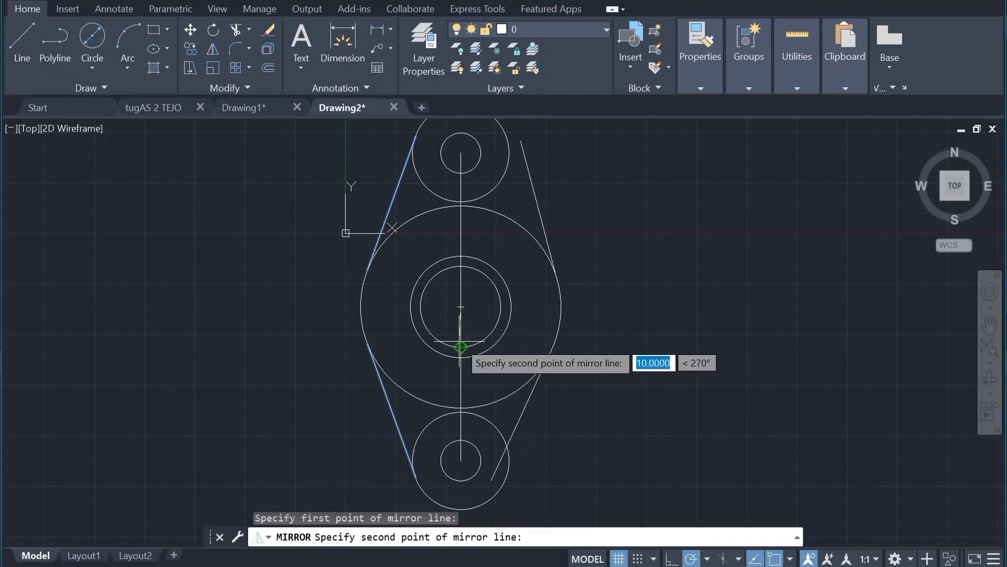
{"action": "left_click", "coordinate": [461, 347]}
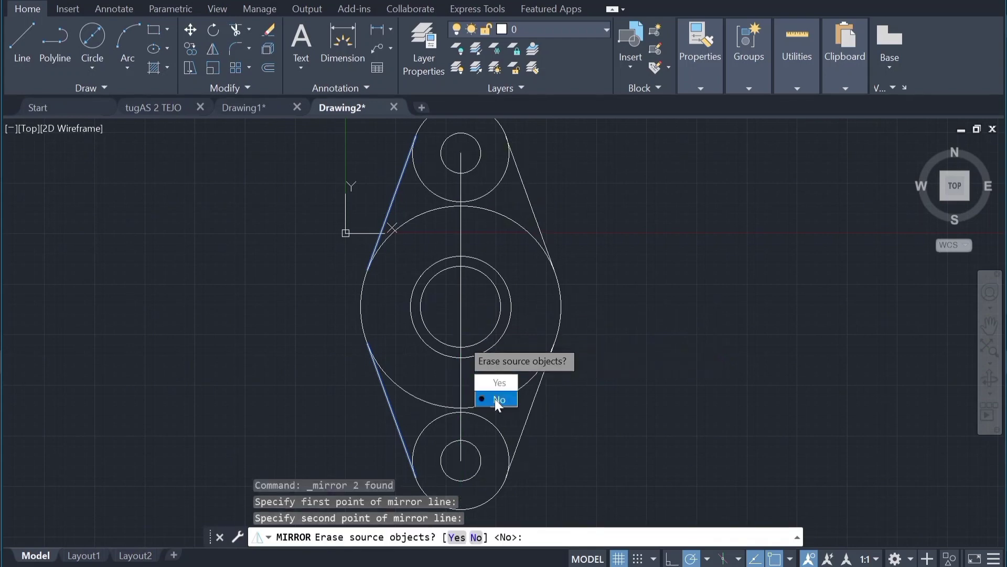
{"action": "left_click", "coordinate": [496, 400]}
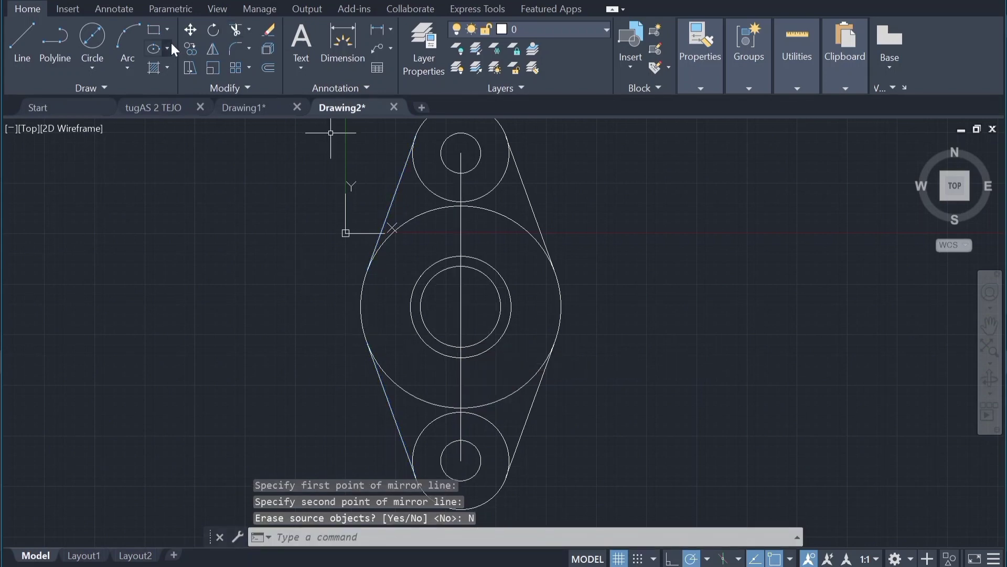
Step: Delete the vertical centre line
{"action": "left_click", "coordinate": [461, 295]}
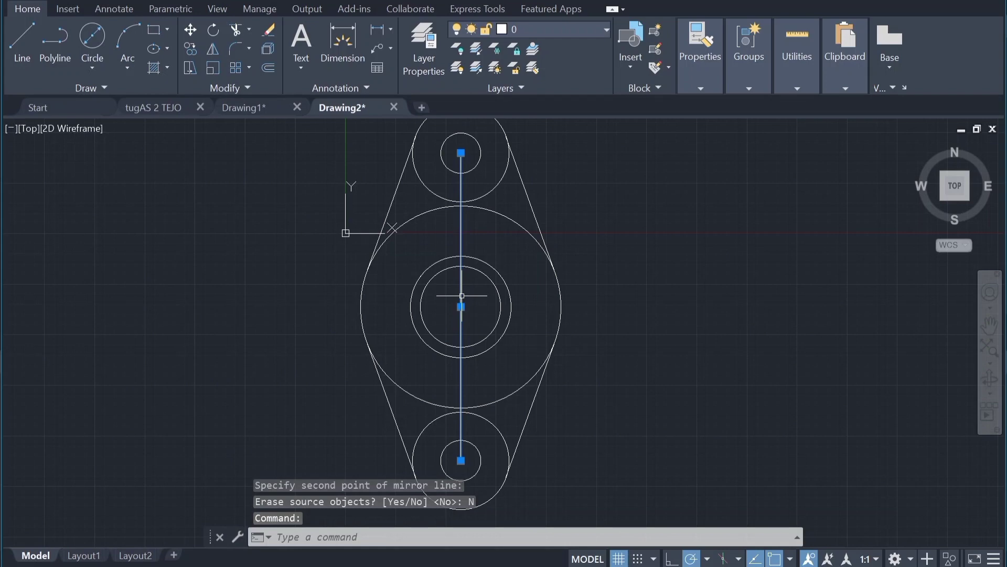
{"action": "key", "text": "Delete"}
{"action": "mouse_move", "coordinate": [619, 560]}
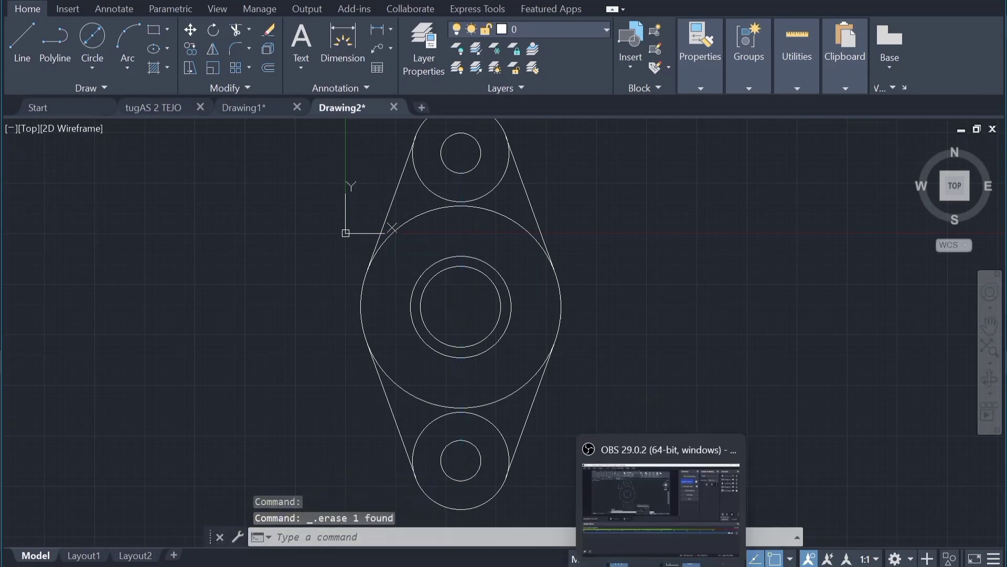
{"action": "left_click", "coordinate": [661, 504]}
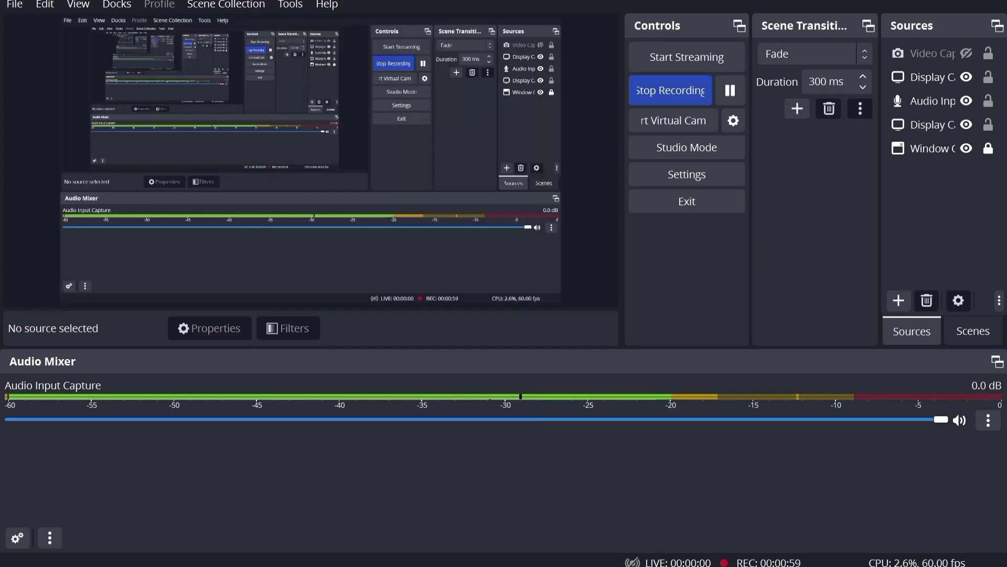
Step: Trim away the surplus arcs at the top and bottom bolt-hole lugs
{"action": "left_click", "coordinate": [766, 530]}
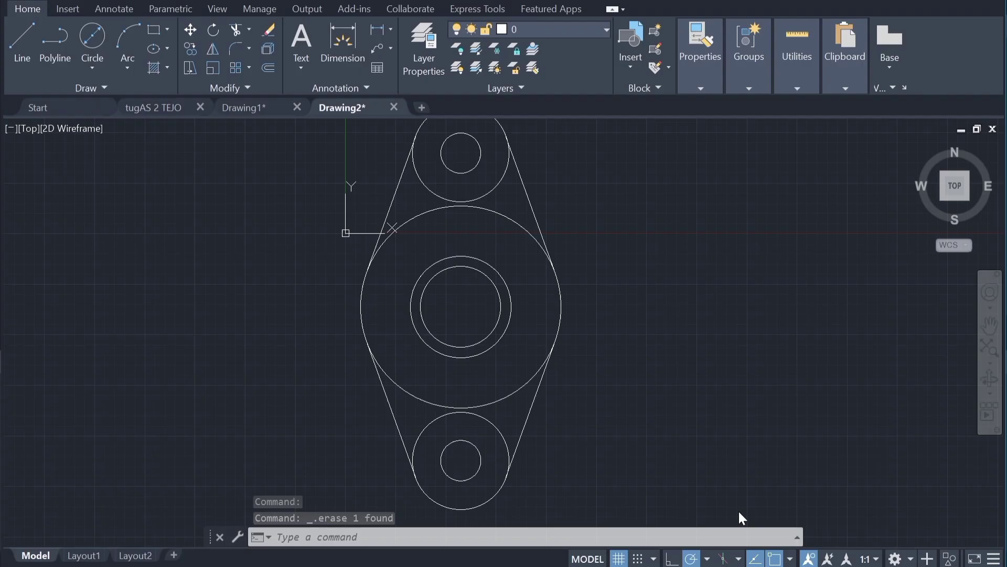
{"action": "left_click", "coordinate": [235, 31]}
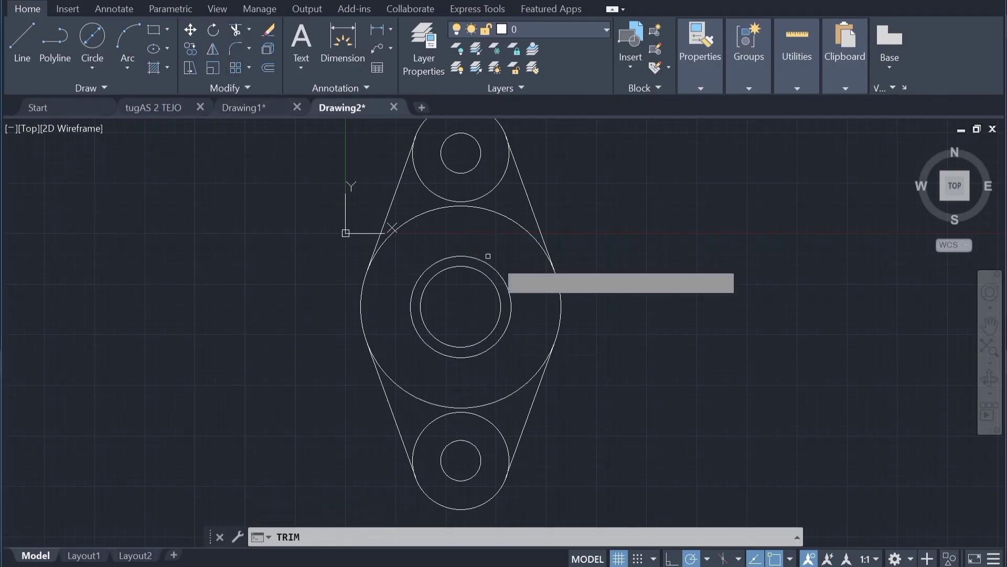
{"action": "left_click", "coordinate": [430, 190]}
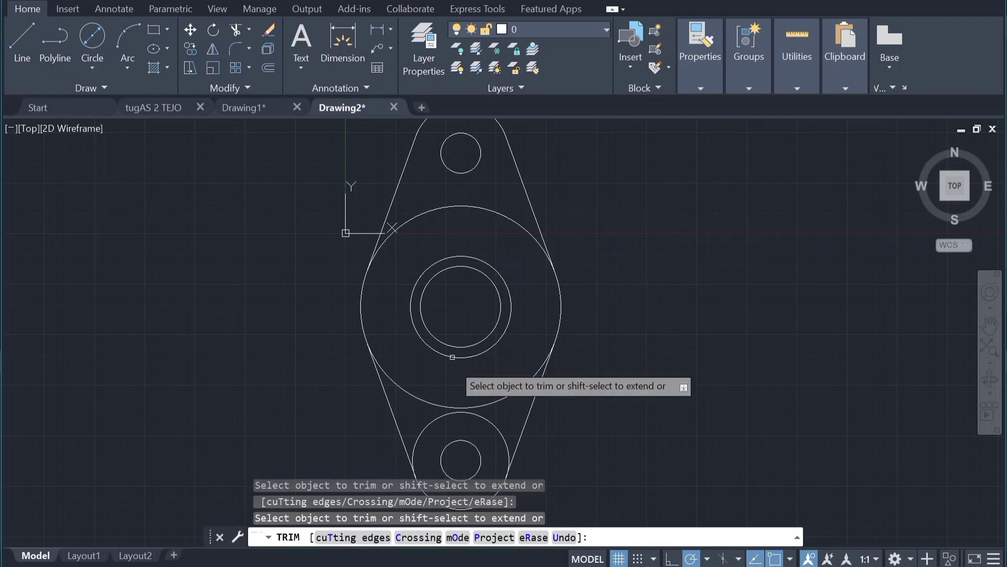
{"action": "left_click", "coordinate": [481, 419]}
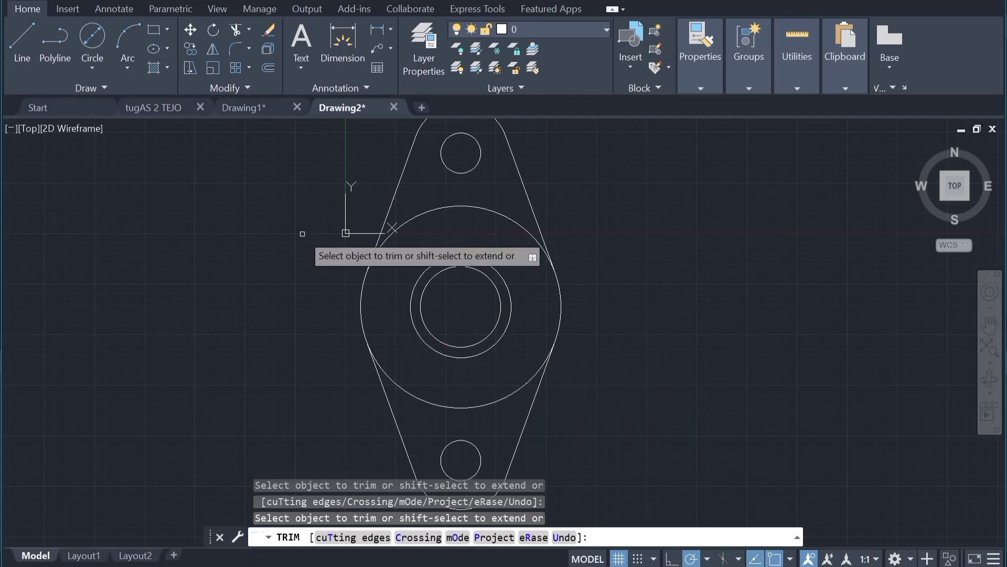
{"action": "key", "text": "Escape"}
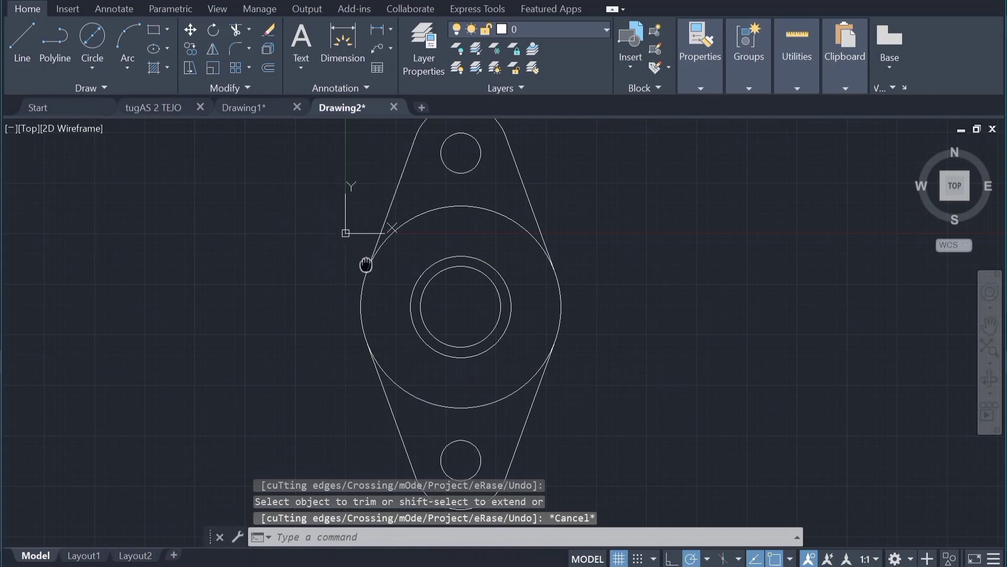
{"action": "scroll", "coordinate": [365, 263], "scroll_direction": "down", "scroll_amount": 1}
{"action": "scroll", "coordinate": [344, 225], "scroll_direction": "down", "scroll_amount": 1}
Step: Draw 76- and 58-diameter circles concentric with the bore centre
{"action": "mouse_move", "coordinate": [268, 246]}
{"action": "middle_mouse_down"}
{"action": "mouse_move", "coordinate": [328, 277]}
{"action": "mouse_move", "coordinate": [363, 337]}
{"action": "mouse_move", "coordinate": [391, 324]}
{"action": "middle_mouse_up"}
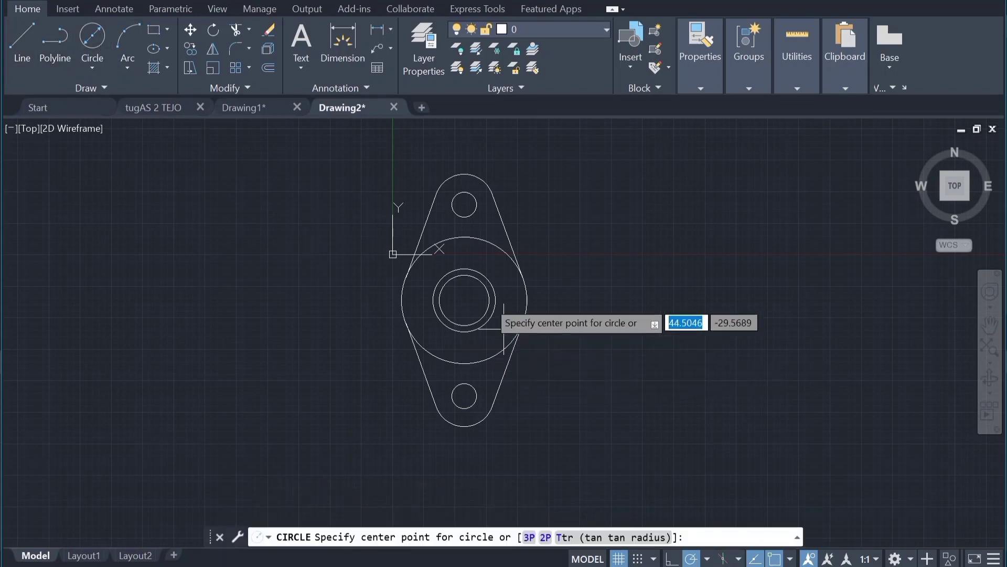
{"action": "left_click", "coordinate": [465, 299]}
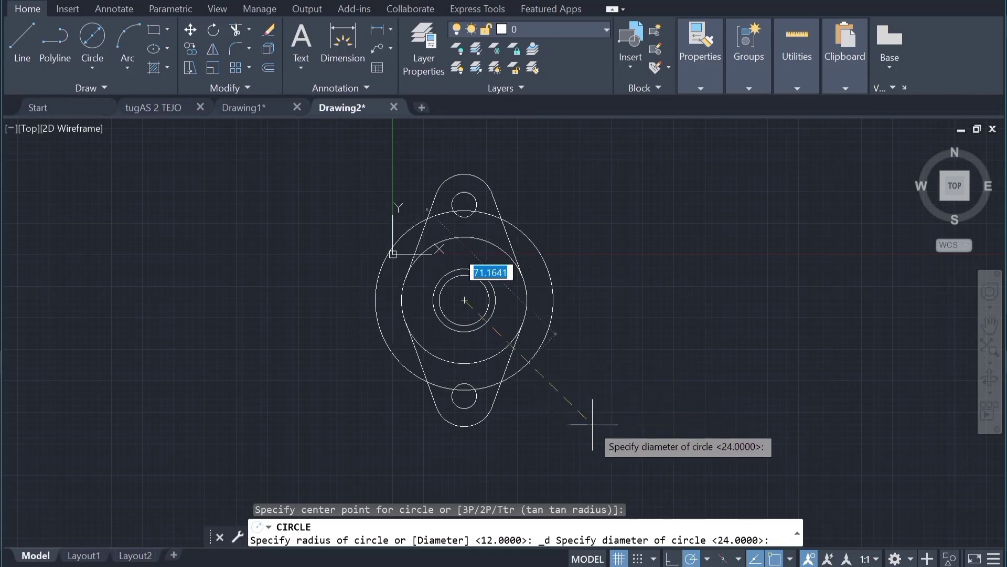
{"action": "type", "text": "76"}
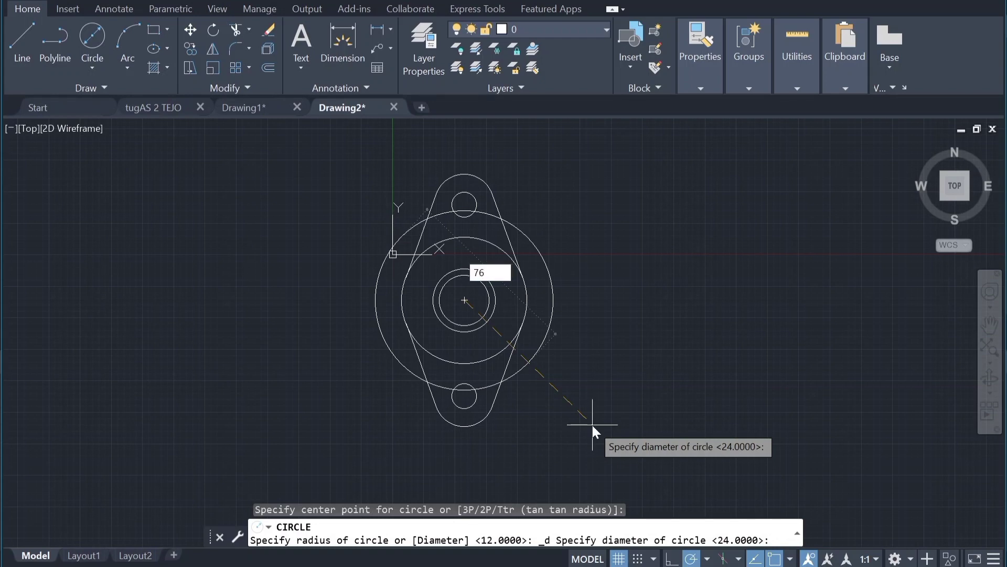
{"action": "key", "text": "Return"}
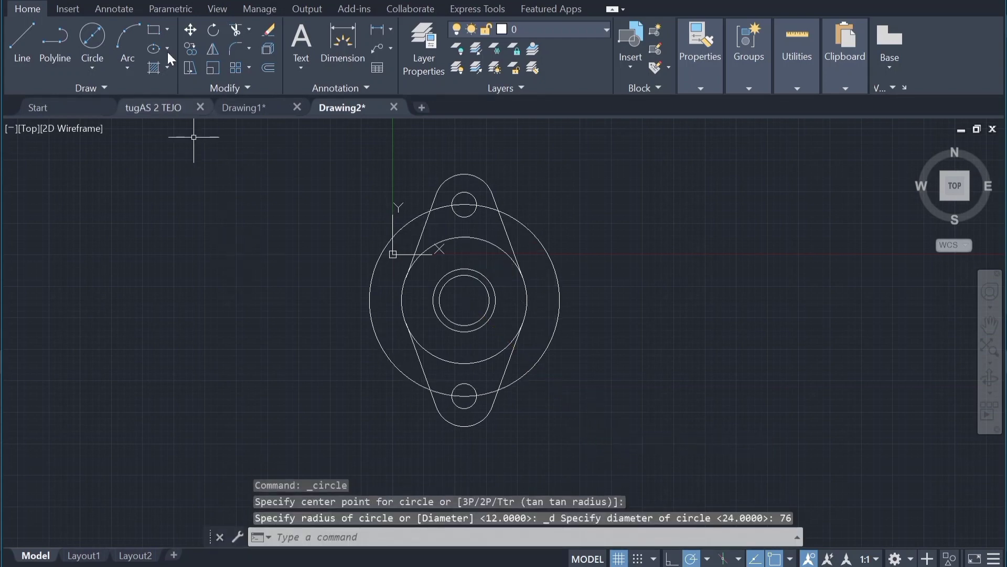
{"action": "left_click", "coordinate": [91, 37]}
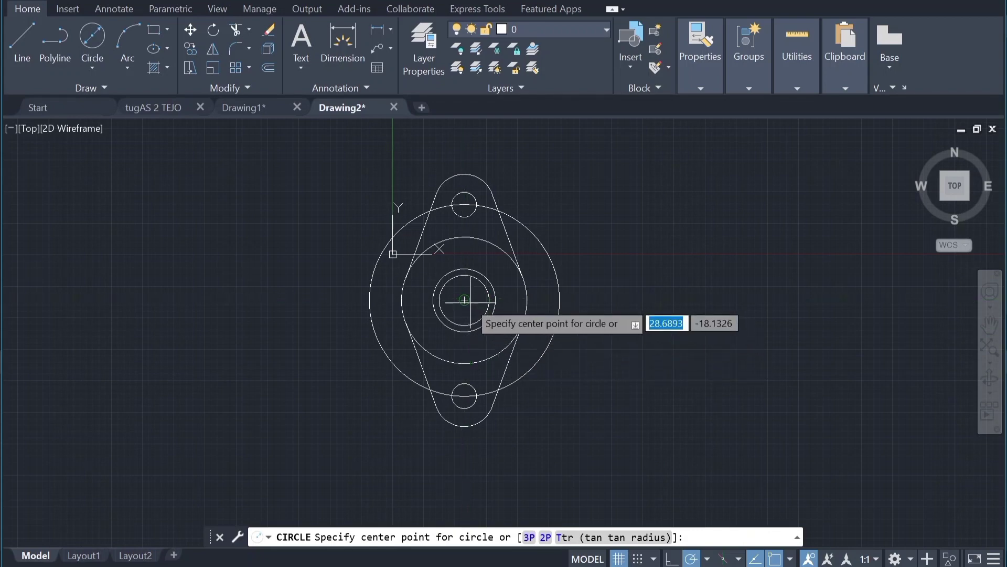
{"action": "left_click", "coordinate": [464, 300]}
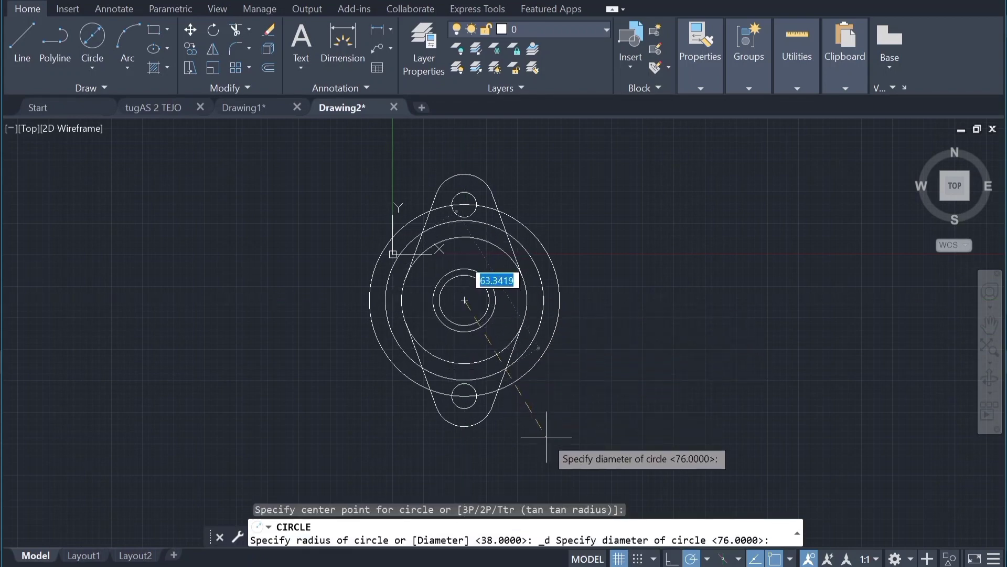
{"action": "type", "text": "5"}
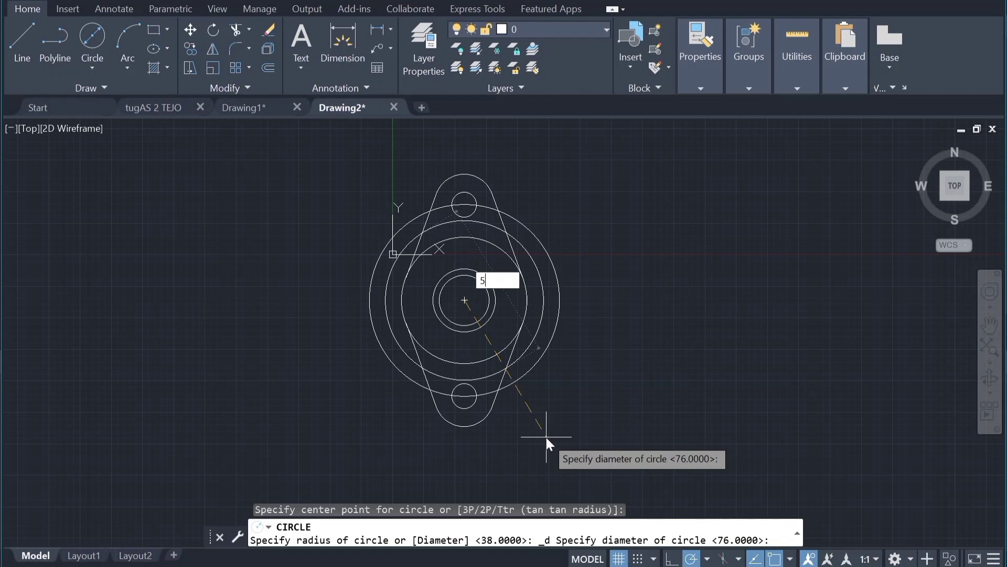
{"action": "type", "text": "8"}
{"action": "key", "text": "Return"}
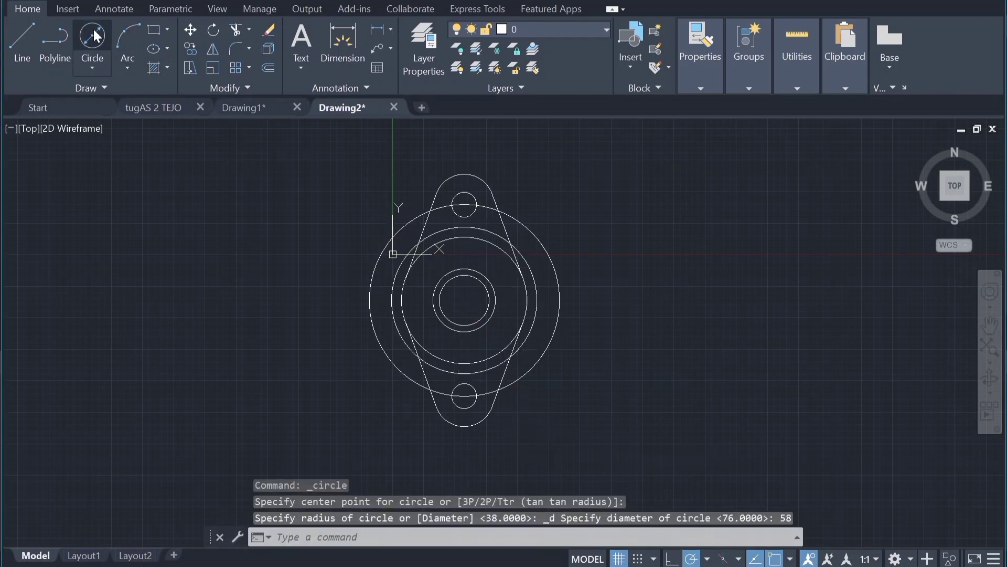
Step: Add a 6-diameter hole centred at the top quadrant of the 58 circle
{"action": "key", "text": "Return"}
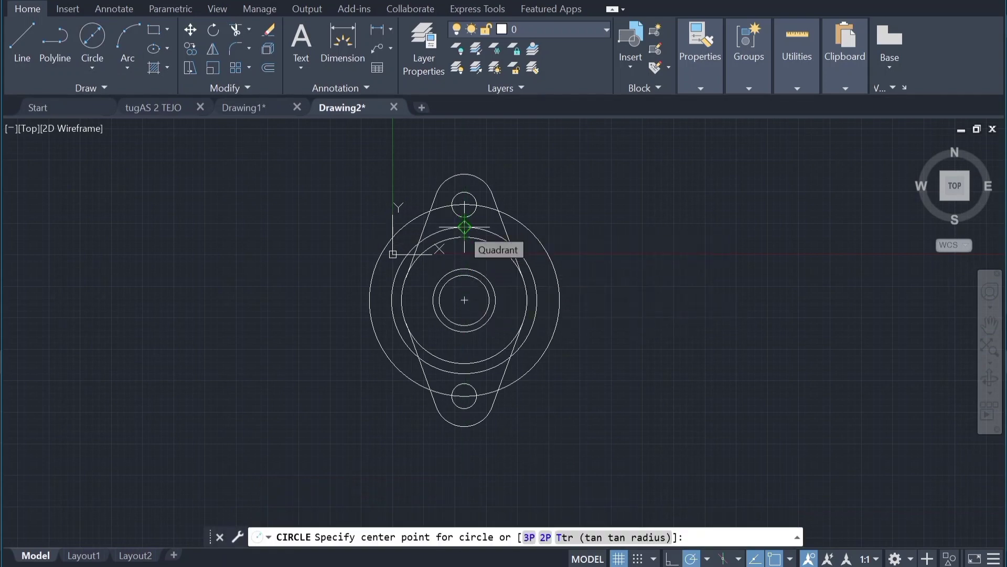
{"action": "left_click", "coordinate": [465, 227]}
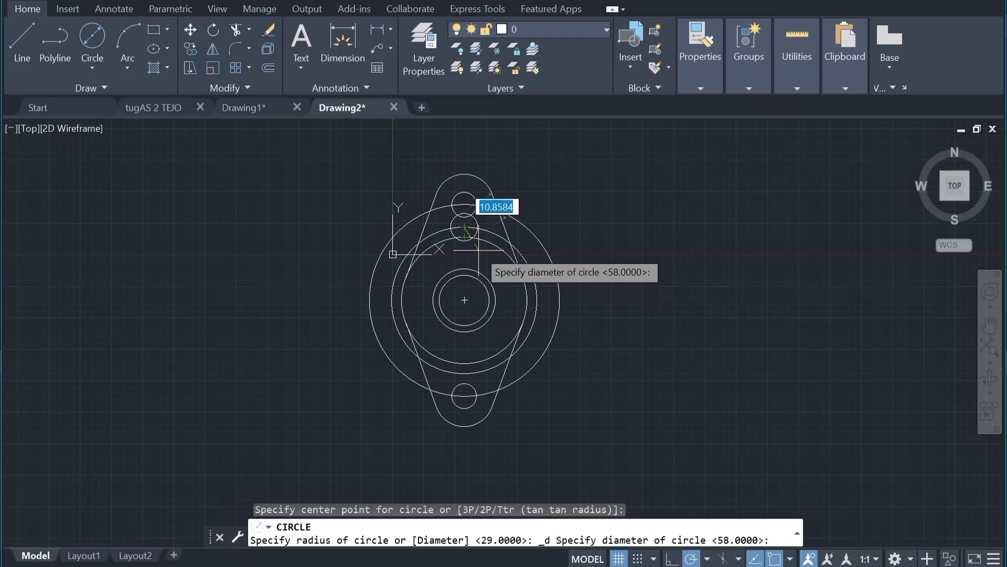
{"action": "type", "text": "6"}
{"action": "key", "text": "Return"}
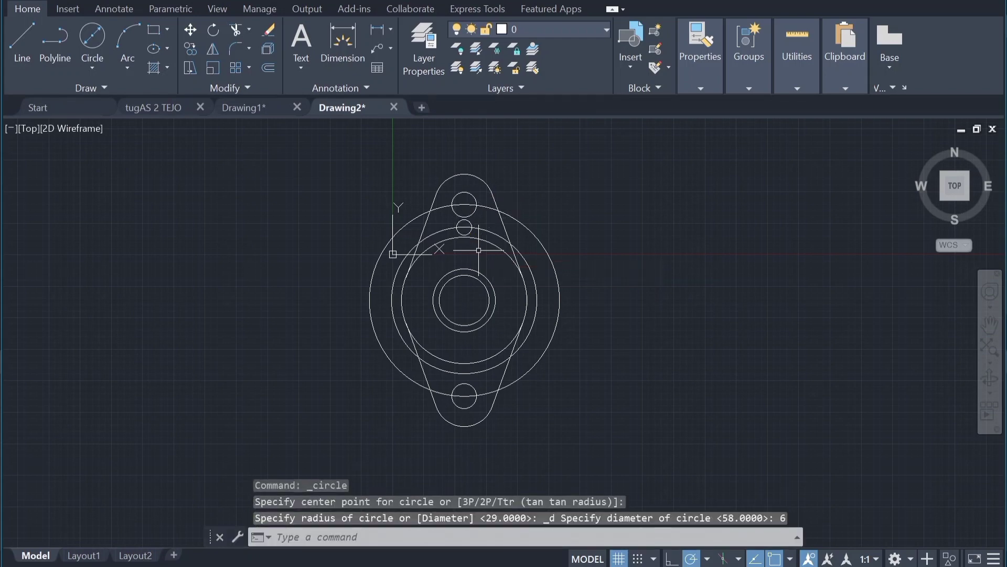
{"action": "scroll", "coordinate": [468, 239], "scroll_direction": "up", "scroll_amount": 2}
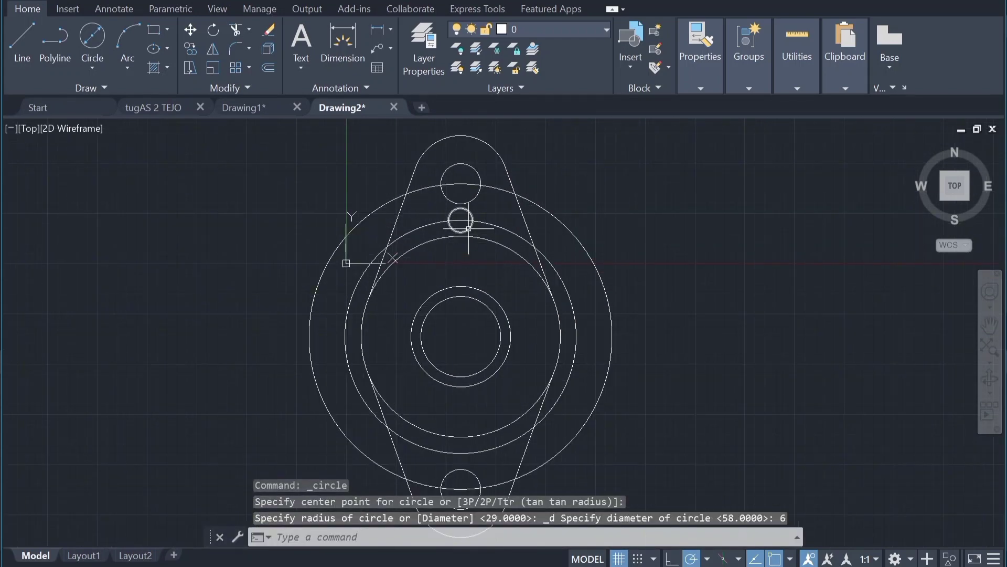
{"action": "left_click", "coordinate": [468, 228]}
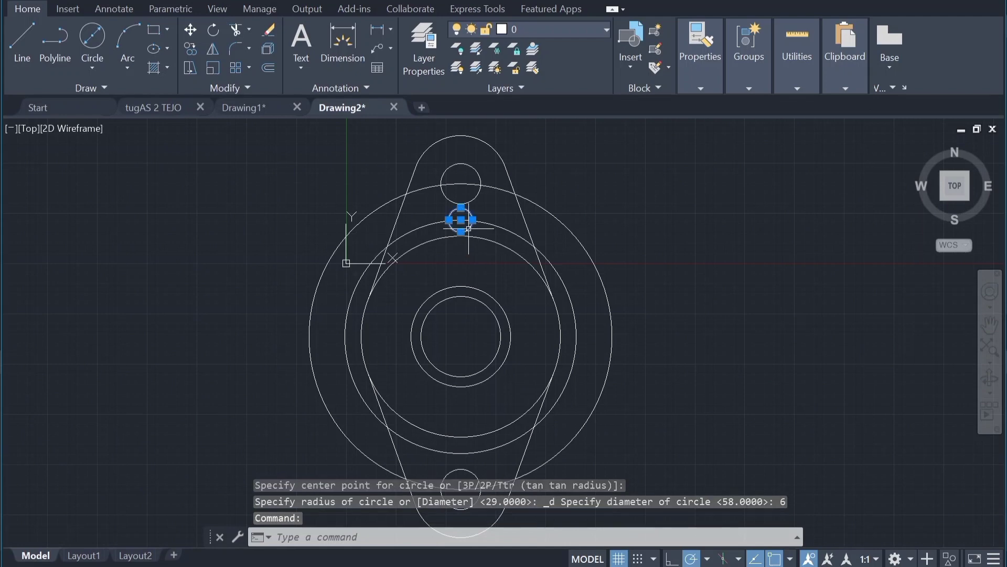
Step: After a cancelled copy from the bore centre, select the small 6-diameter circle and open its shortcut menu
{"action": "left_click", "coordinate": [191, 49]}
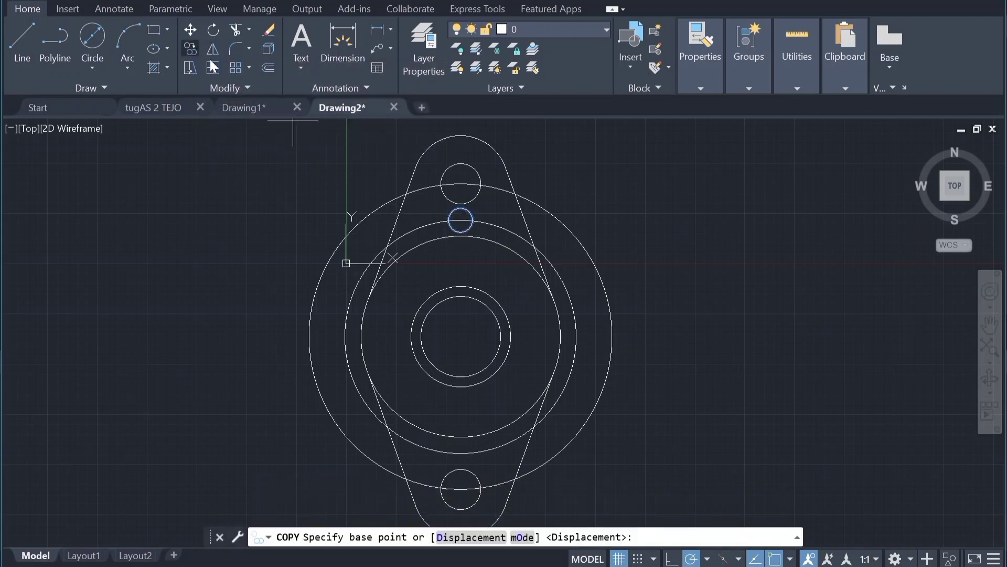
{"action": "left_click", "coordinate": [461, 336]}
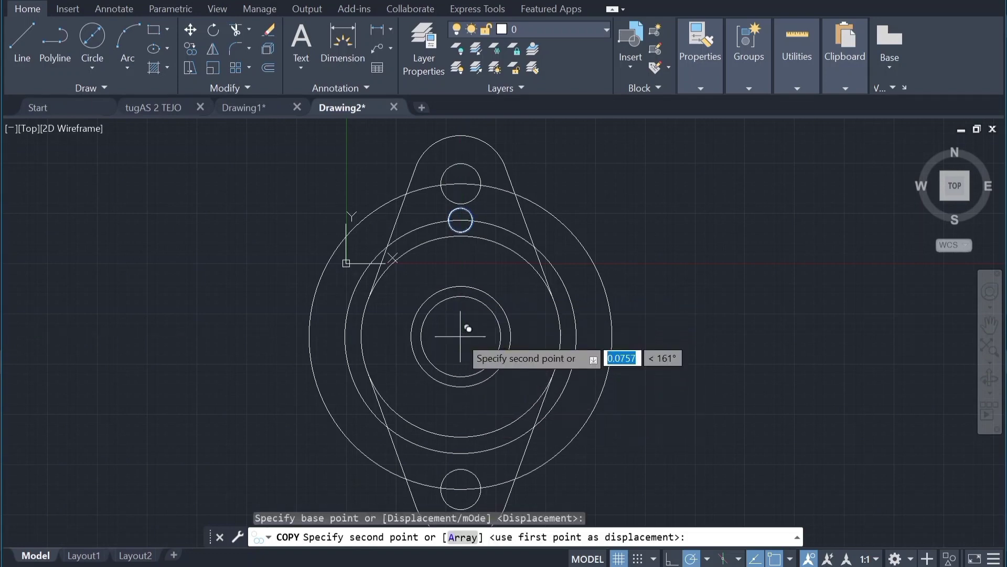
{"action": "key", "text": "Escape"}
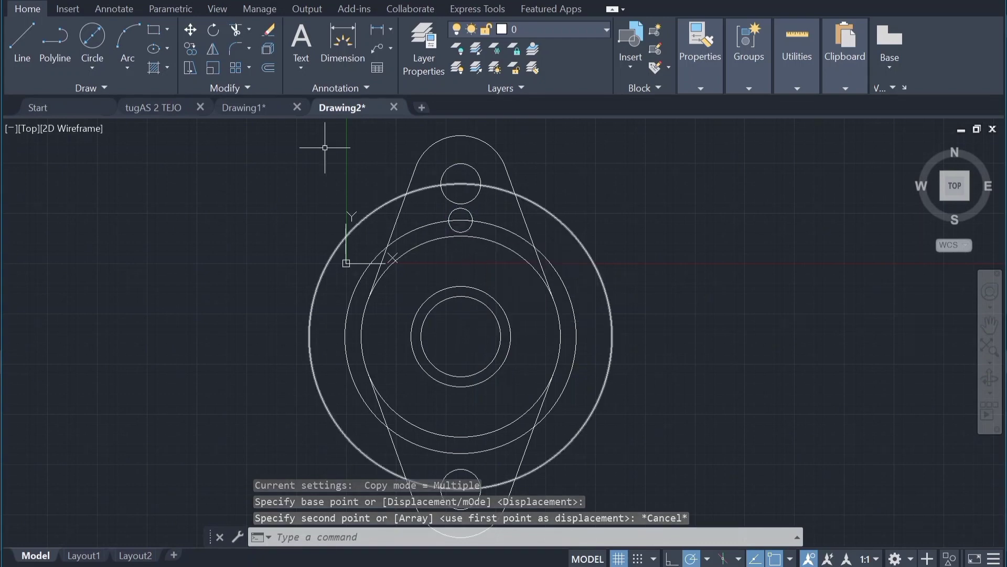
{"action": "left_click", "coordinate": [751, 89]}
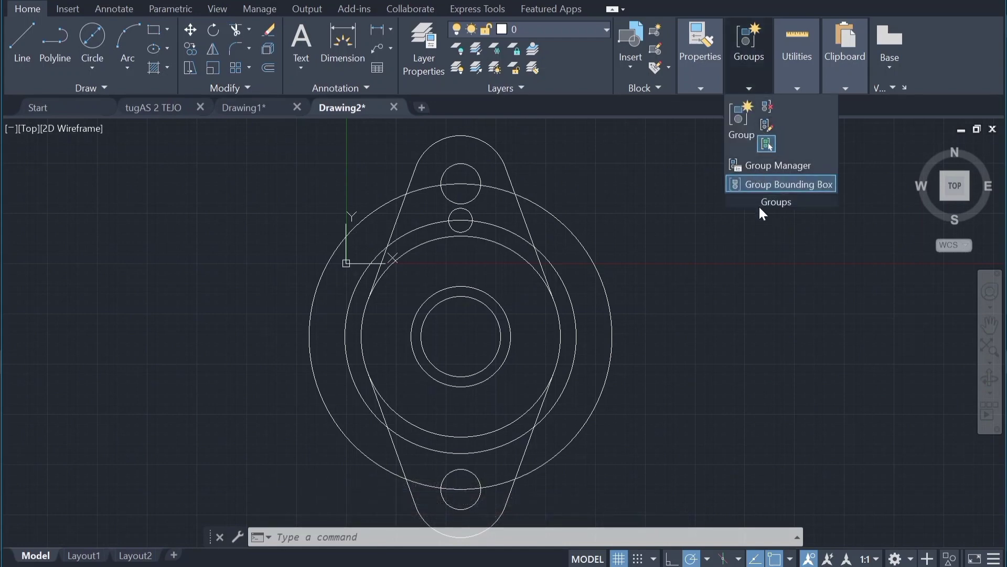
{"action": "left_click", "coordinate": [472, 213]}
{"action": "right_click", "coordinate": [524, 229]}
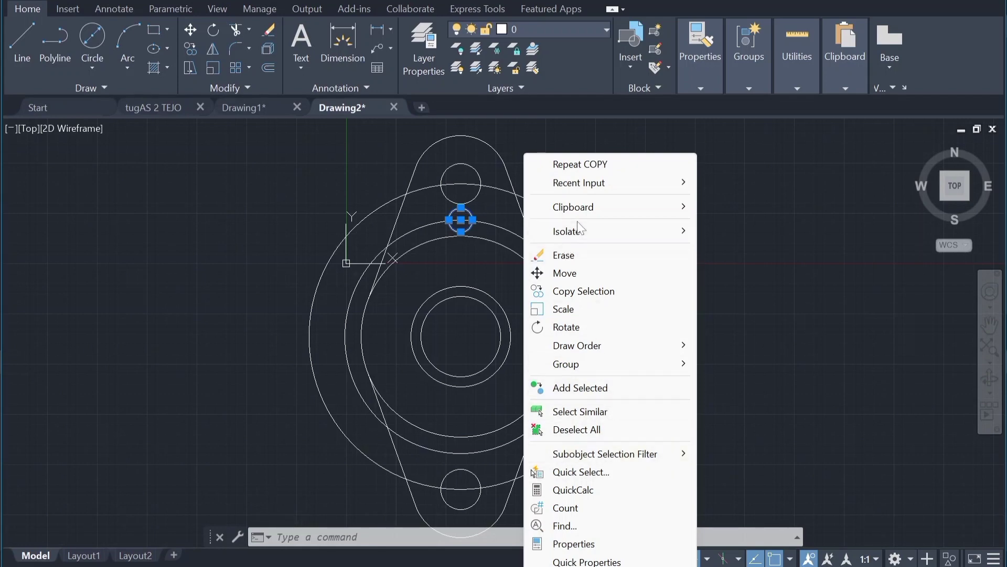
{"action": "mouse_move", "coordinate": [566, 232]}
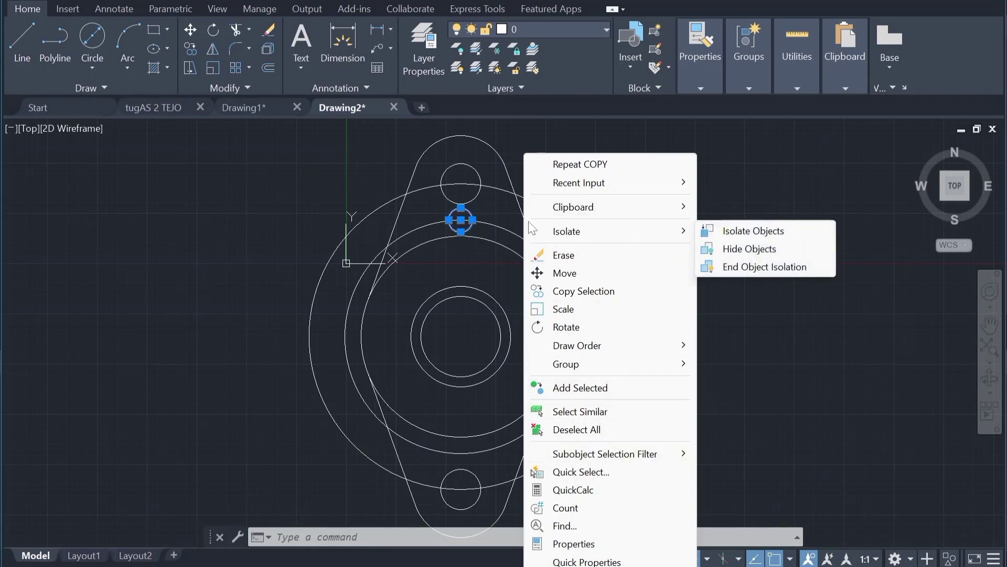
Step: Dismiss the shortcut menu, view Drawing1, return to the Drawing2 flange, then bring OBS forward
{"action": "left_click", "coordinate": [461, 299]}
{"action": "left_click", "coordinate": [460, 326]}
{"action": "left_click", "coordinate": [247, 110]}
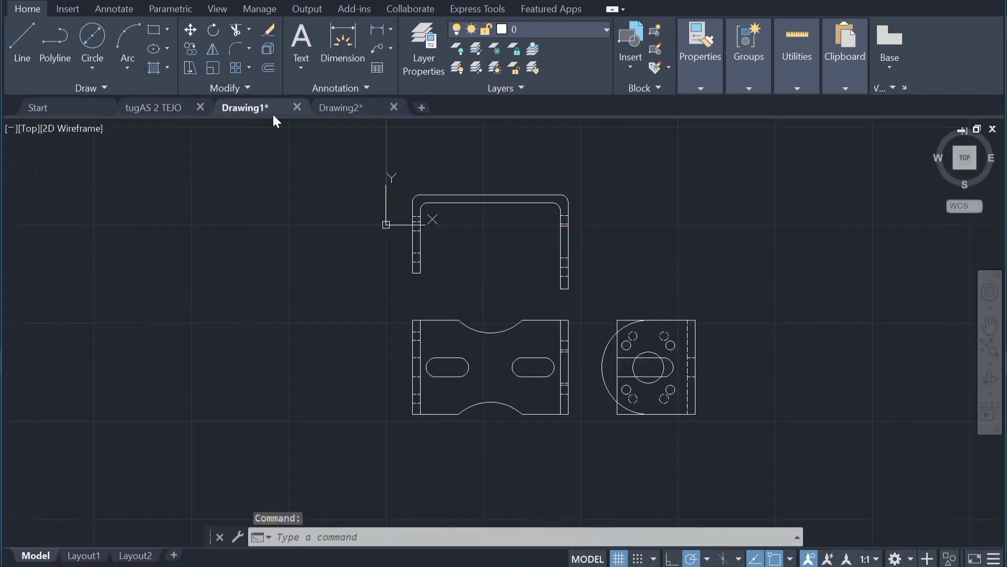
{"action": "left_click", "coordinate": [377, 109]}
{"action": "key", "text": "alt+Tab"}
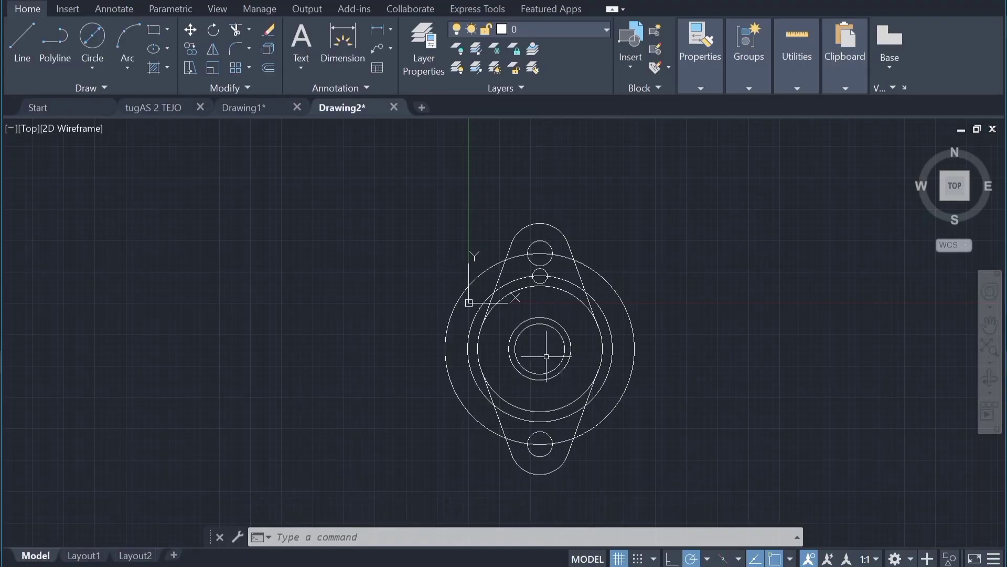
Step: Select the small bolt-hole circle and call up the AR array command
{"action": "left_click", "coordinate": [537, 270]}
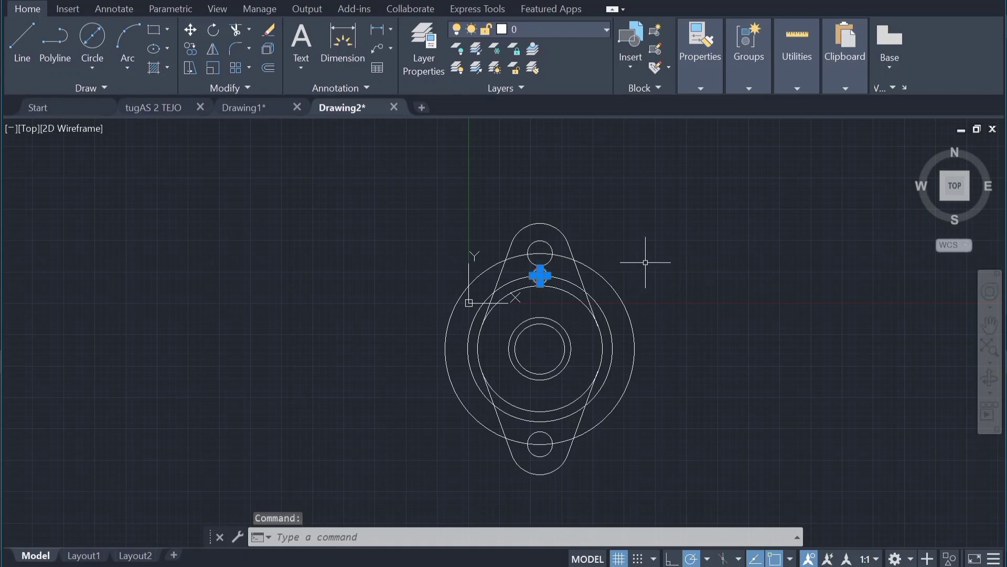
{"action": "right_click", "coordinate": [673, 240]}
{"action": "key", "text": "Escape"}
{"action": "left_click", "coordinate": [600, 199]}
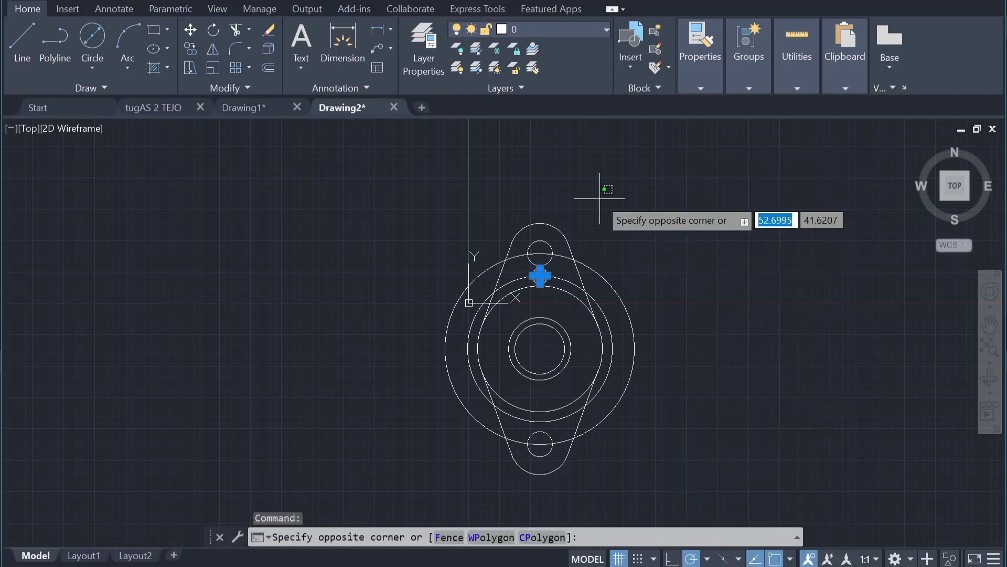
{"action": "type", "text": "ar"}
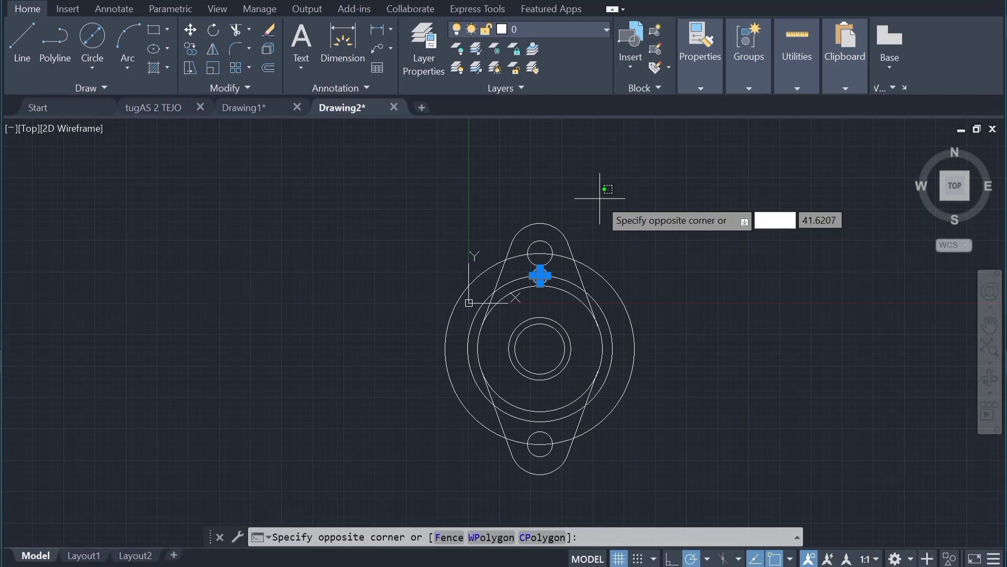
{"action": "key", "text": "Escape"}
{"action": "type", "text": "a"}
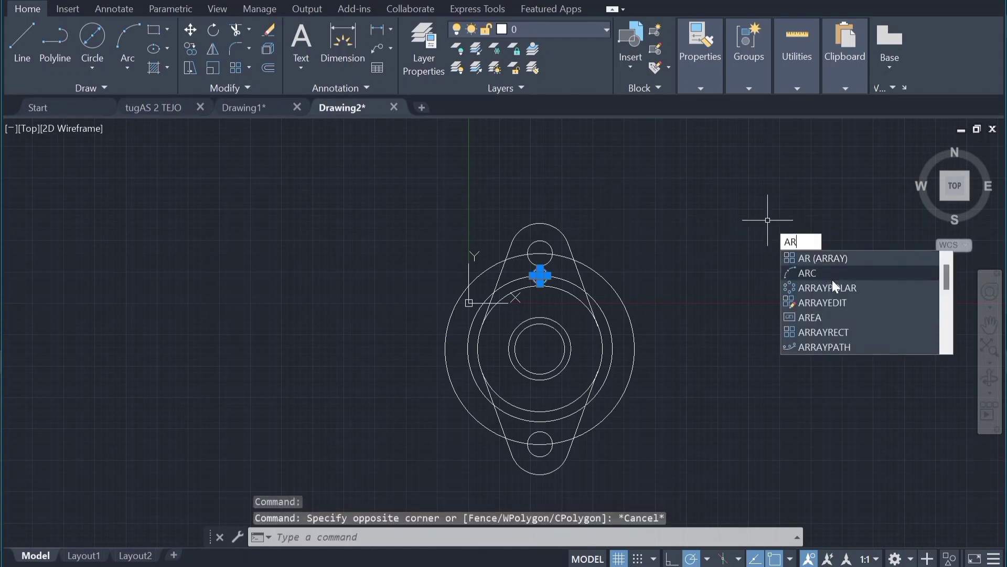
Step: Polar-array the bolt hole around the flange centre, 6 items over 360°
{"action": "left_click", "coordinate": [835, 284]}
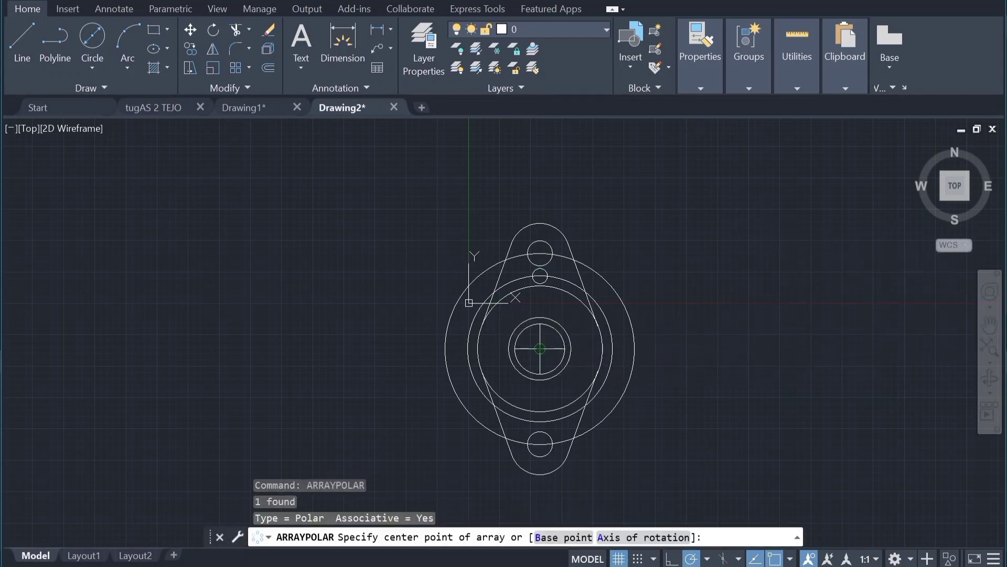
{"action": "left_click", "coordinate": [540, 349]}
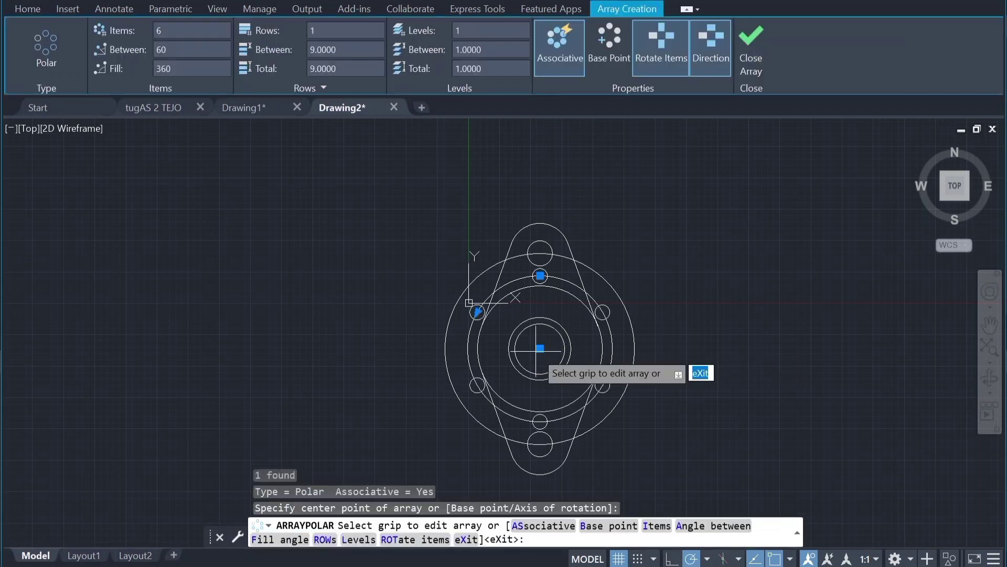
{"action": "key", "text": "Escape"}
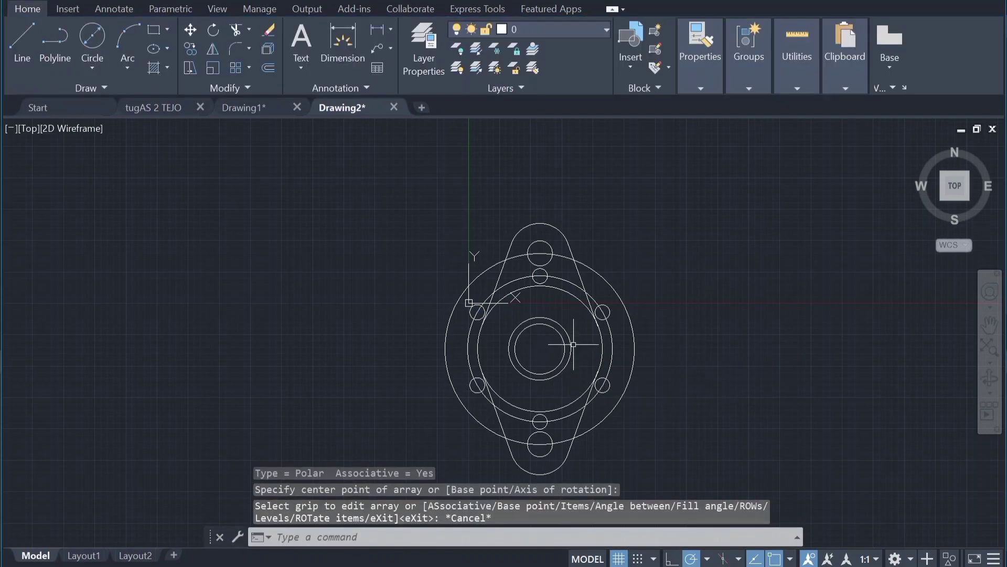
{"action": "middle_click_drag", "start_coordinate": [569, 273], "coordinate": [549, 251]}
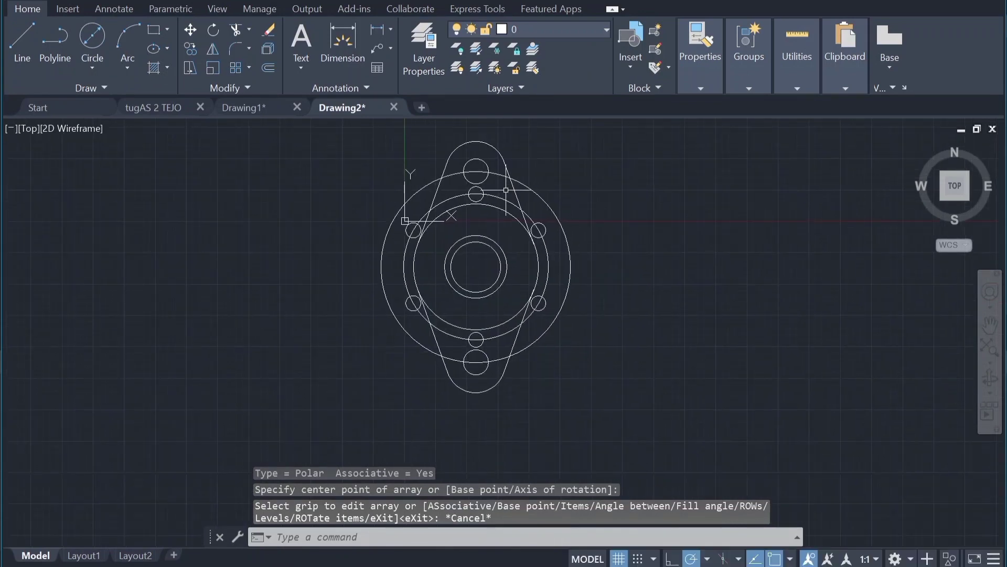
{"action": "scroll", "coordinate": [548, 251], "scroll_direction": "up", "scroll_amount": 2}
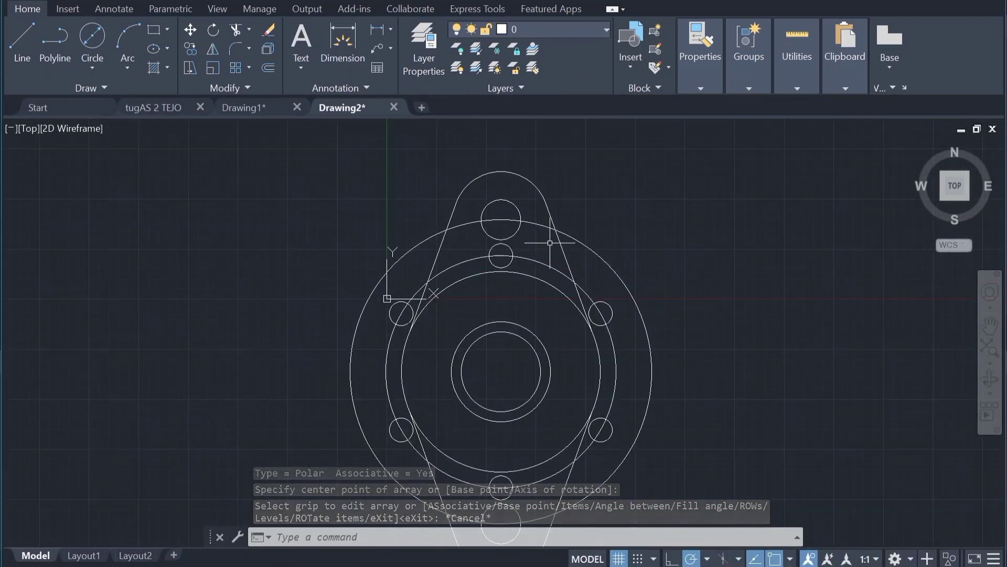
{"action": "middle_click_drag", "start_coordinate": [549, 251], "coordinate": [555, 197]}
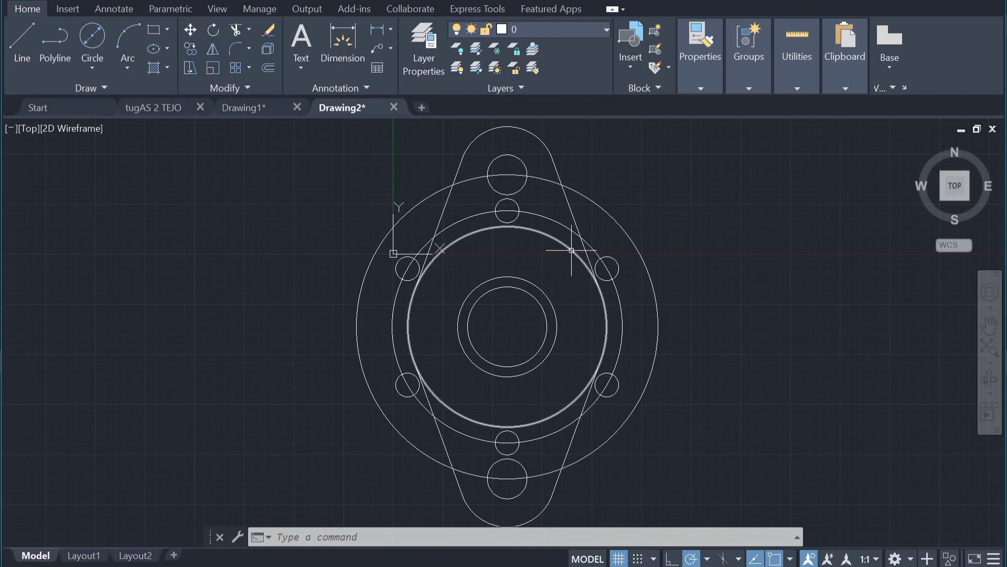
{"action": "left_click", "coordinate": [30, 49]}
{"action": "scroll", "coordinate": [294, 230], "scroll_direction": "down", "scroll_amount": 2}
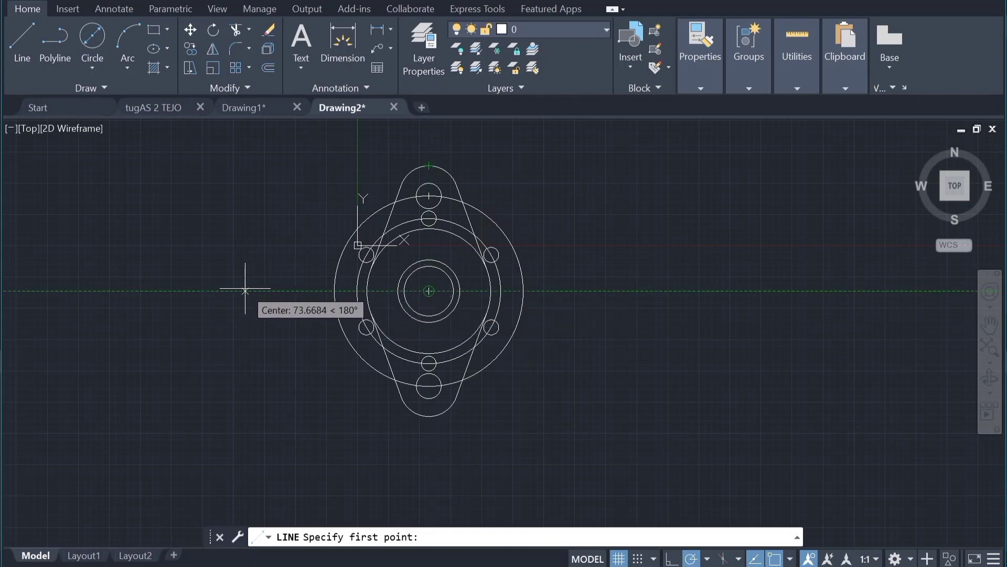
Step: Draw a 70-unit horizontal line left from the flange's centre level
{"action": "left_click", "coordinate": [245, 289]}
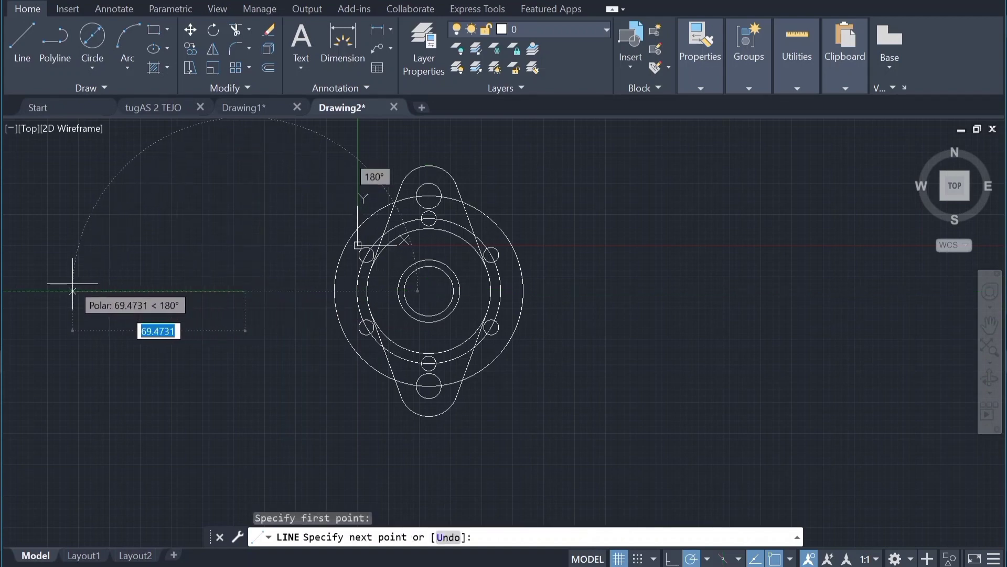
{"action": "type", "text": "70"}
{"action": "key", "text": "Return"}
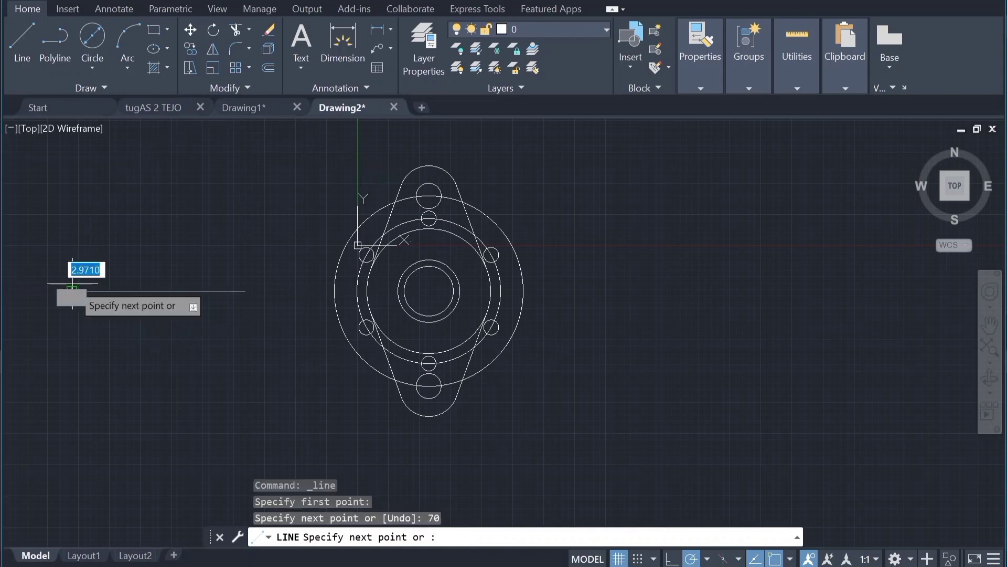
{"action": "key", "text": "Escape"}
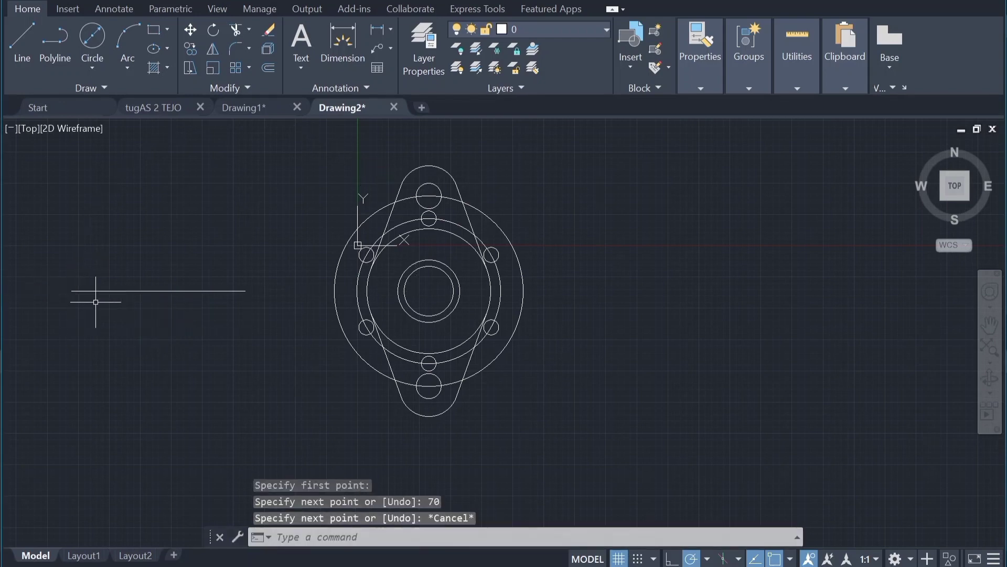
{"action": "middle_click_drag", "start_coordinate": [115, 324], "coordinate": [214, 331]}
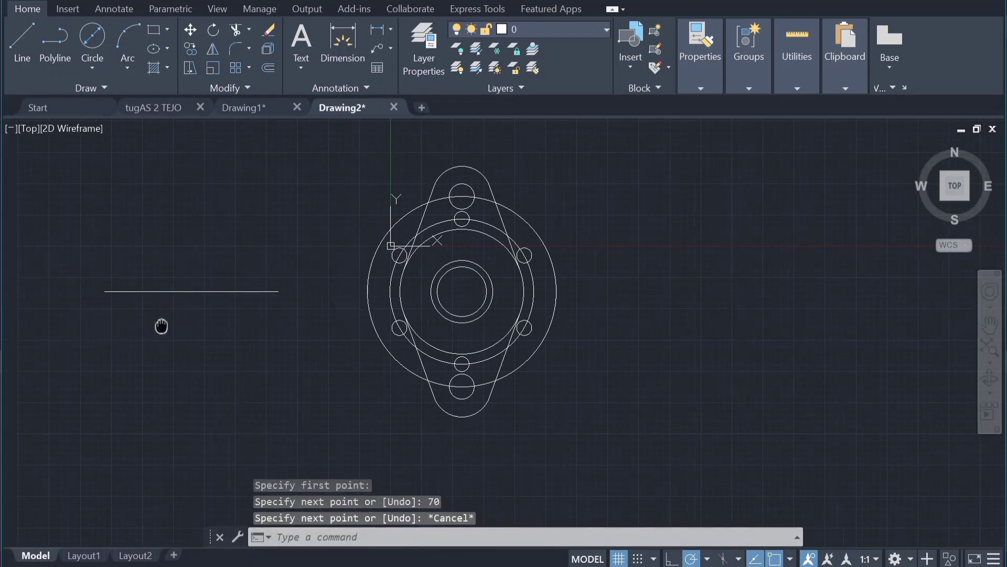
Step: Draw a closed, tall 10-unit-wide outline through the horizontal line's end
{"action": "left_click", "coordinate": [14, 48]}
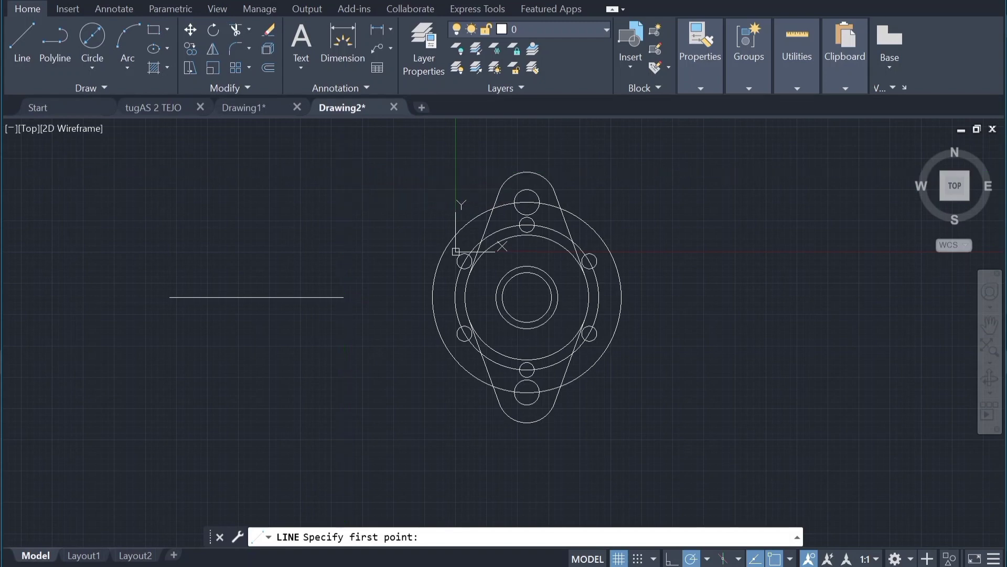
{"action": "left_click", "coordinate": [344, 172]}
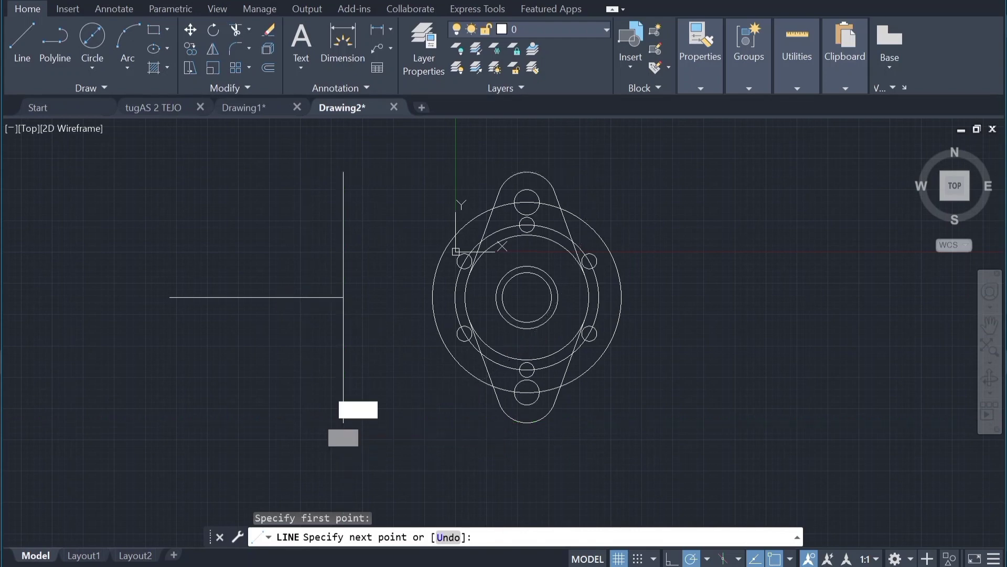
{"action": "left_click", "coordinate": [344, 423]}
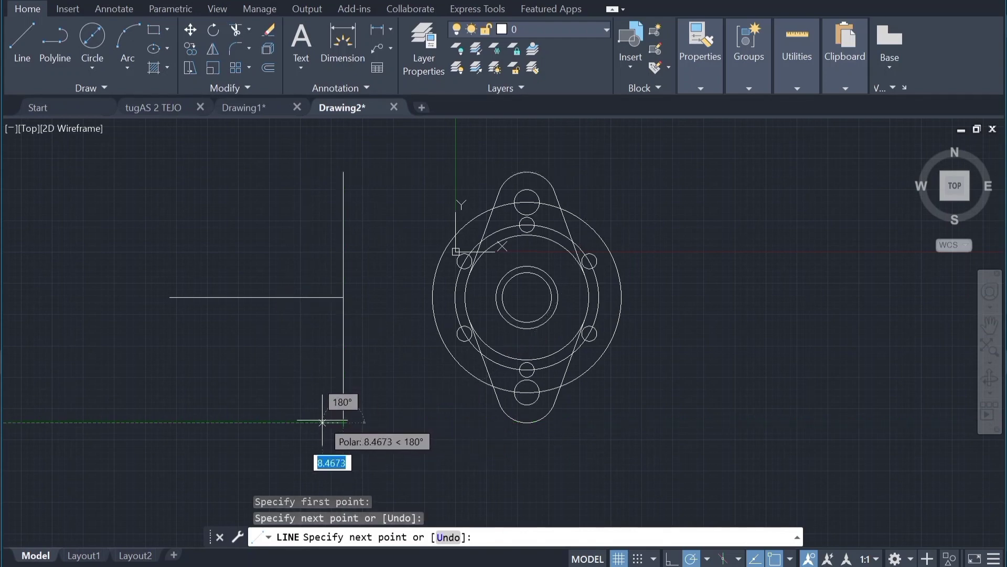
{"action": "type", "text": "10"}
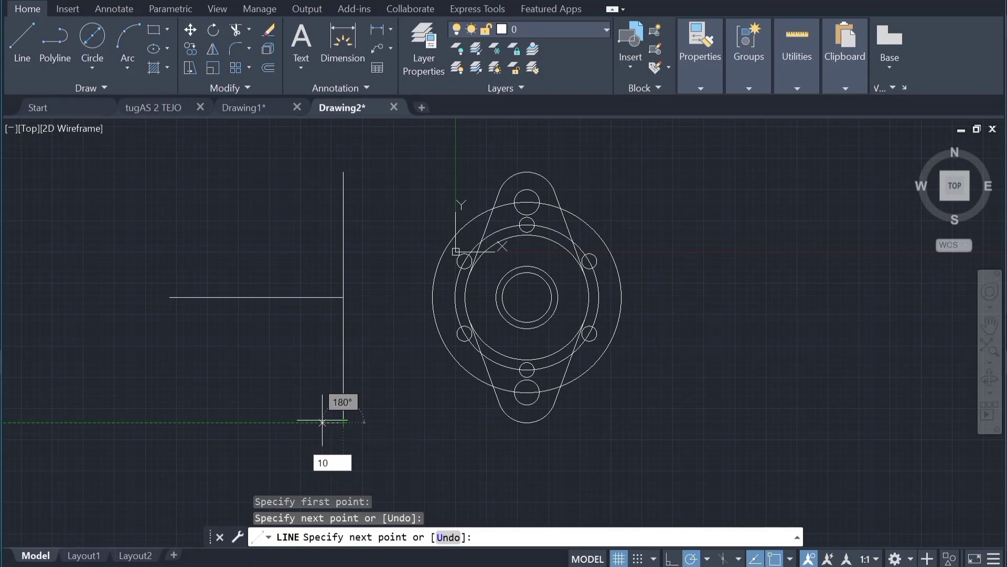
{"action": "key", "text": "Return"}
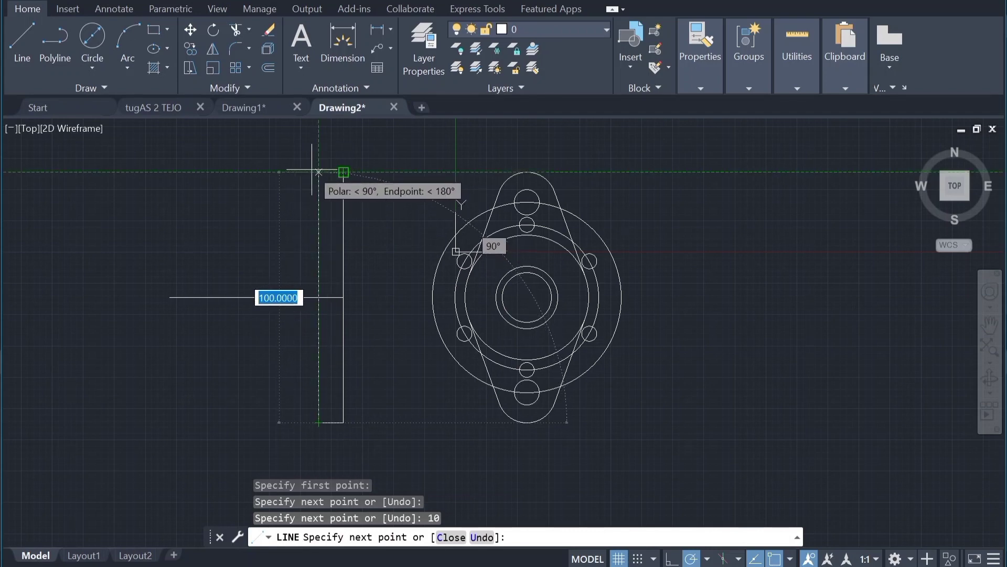
{"action": "left_click", "coordinate": [319, 172]}
{"action": "left_click", "coordinate": [343, 172]}
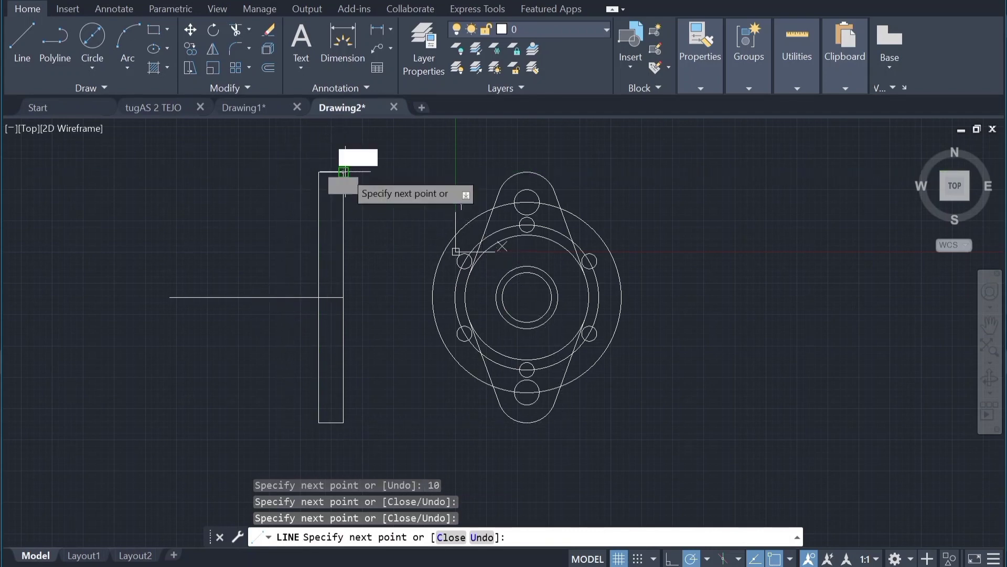
{"action": "key", "text": "Escape"}
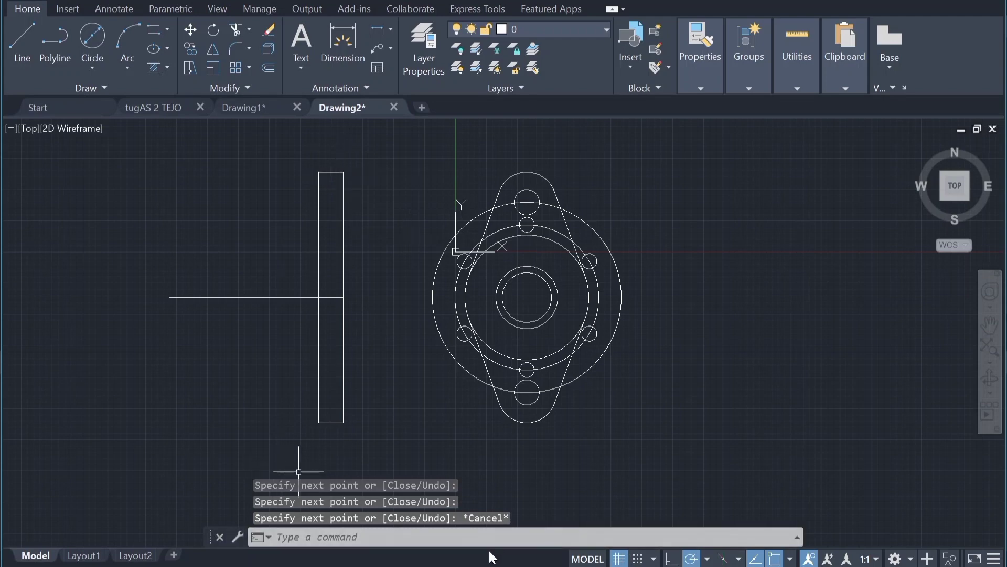
Step: Draw a vertical line crossing the far left end of the 70-unit horizontal line
{"action": "left_click", "coordinate": [23, 35]}
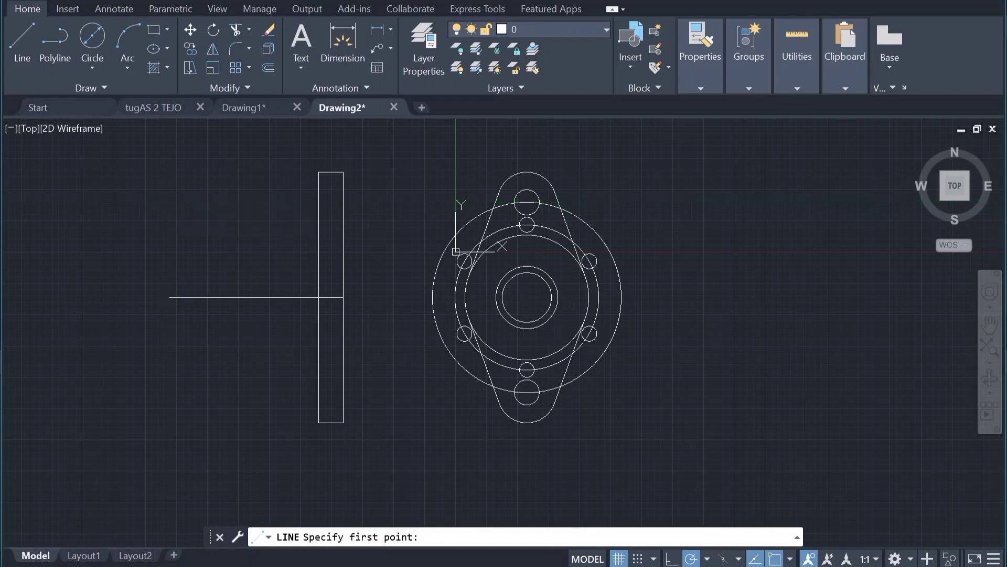
{"action": "left_click", "coordinate": [171, 201]}
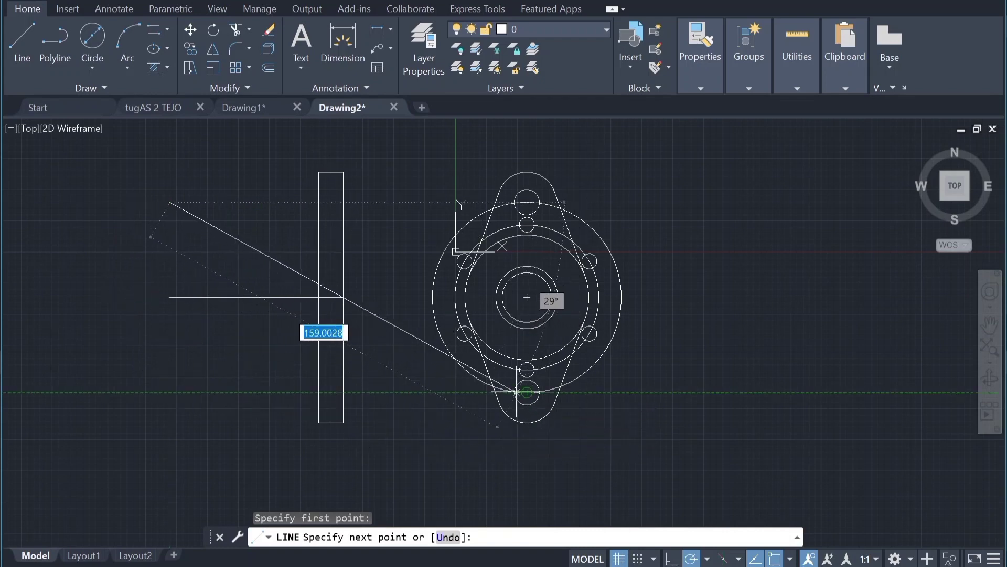
{"action": "left_click", "coordinate": [170, 391]}
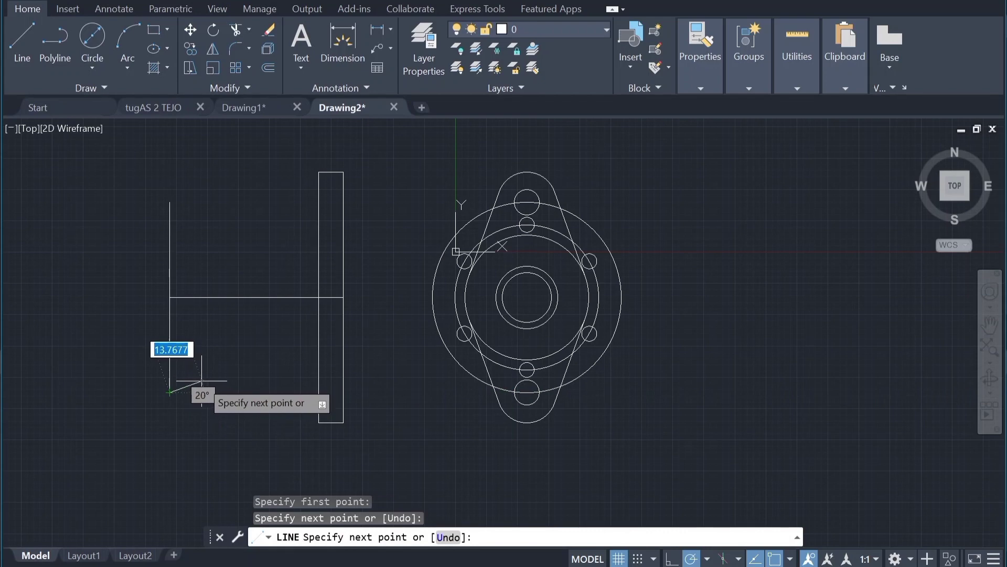
{"action": "type", "text": "1"}
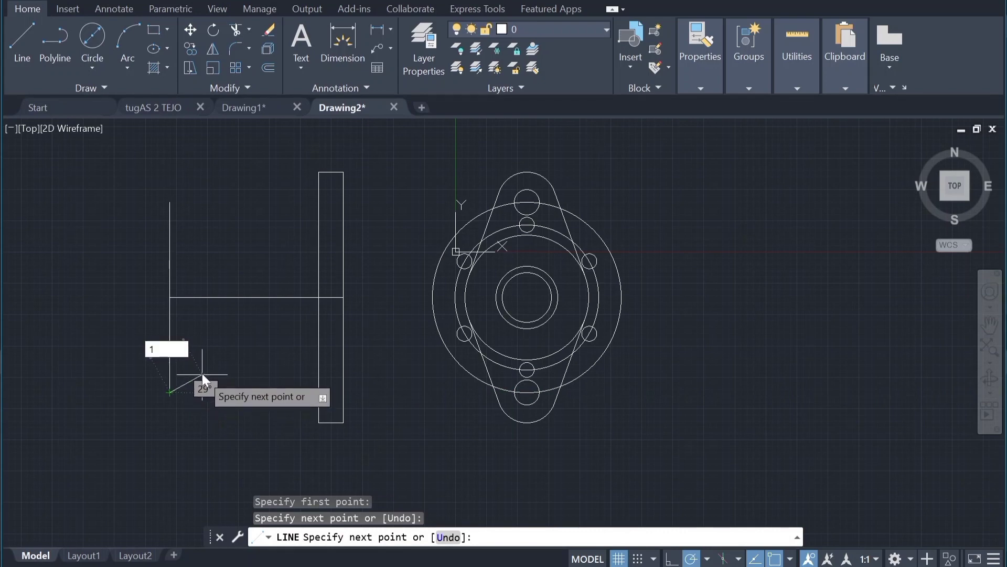
{"action": "type", "text": "0"}
{"action": "key", "text": "Escape"}
{"action": "key", "text": "Escape"}
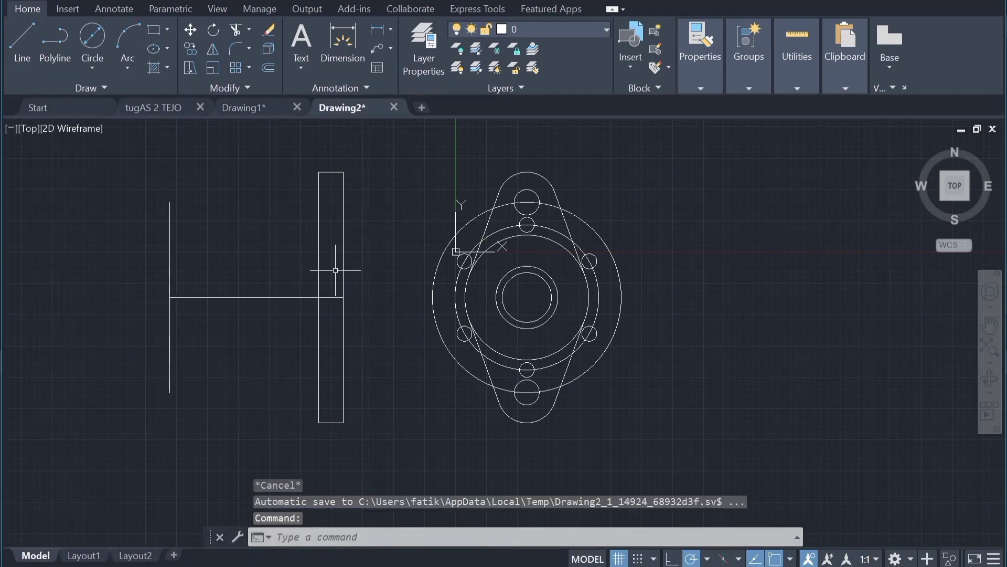
Step: Delete the rectangle's left side line, then undo a first grip stretch of the top line
{"action": "left_click", "coordinate": [319, 274]}
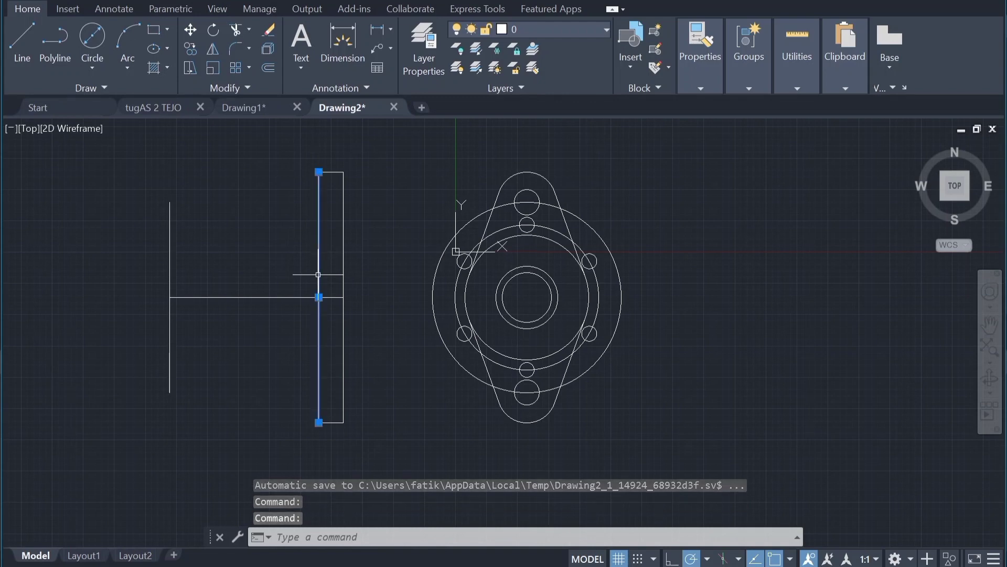
{"action": "key", "text": "Delete"}
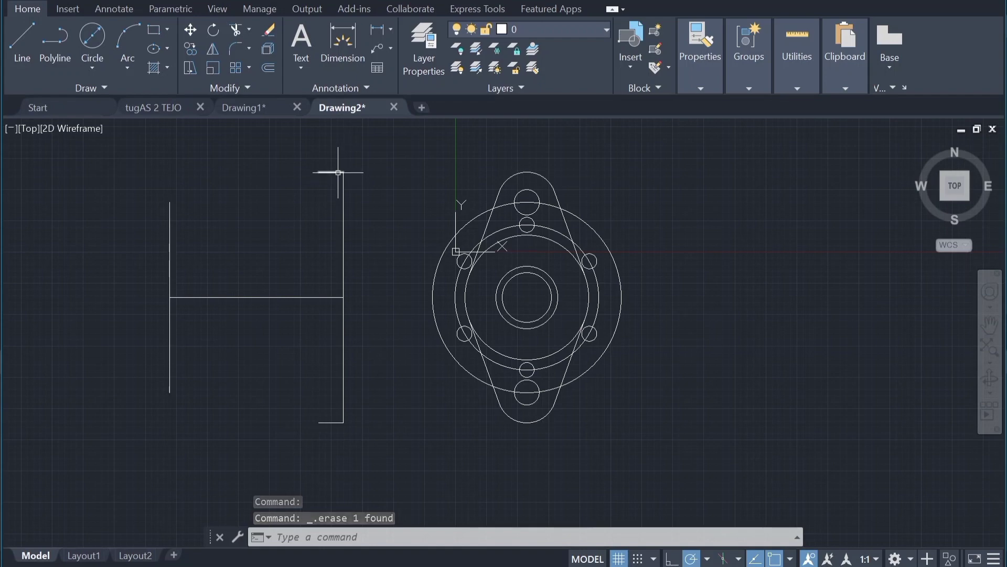
{"action": "left_click", "coordinate": [334, 173]}
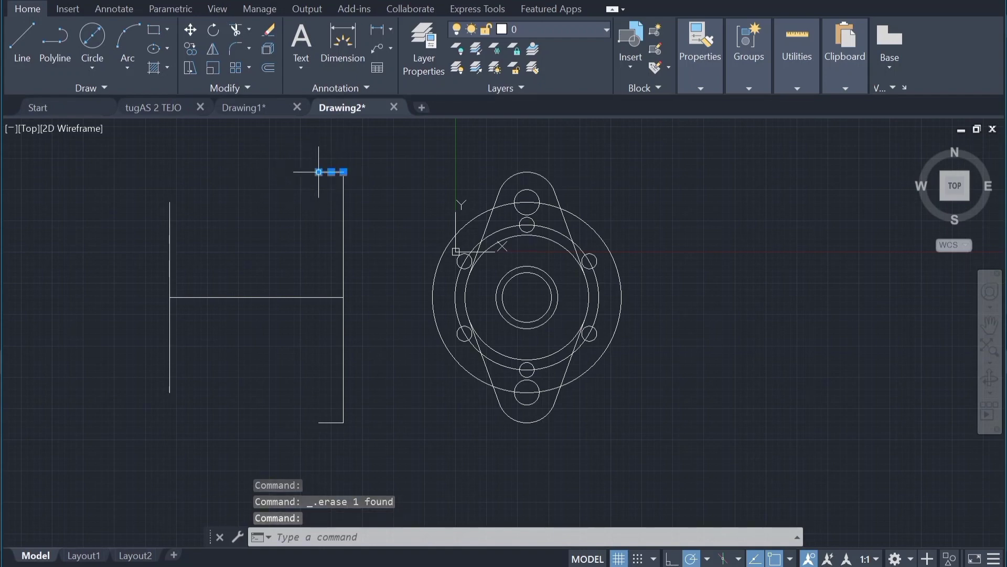
{"action": "left_click", "coordinate": [319, 172]}
{"action": "type", "text": "12"}
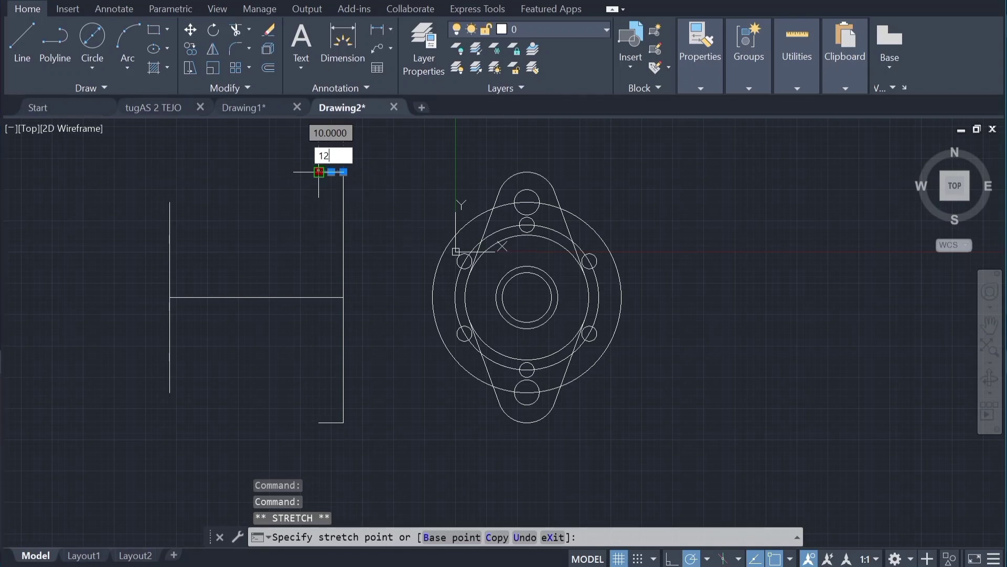
{"action": "key", "text": "Return"}
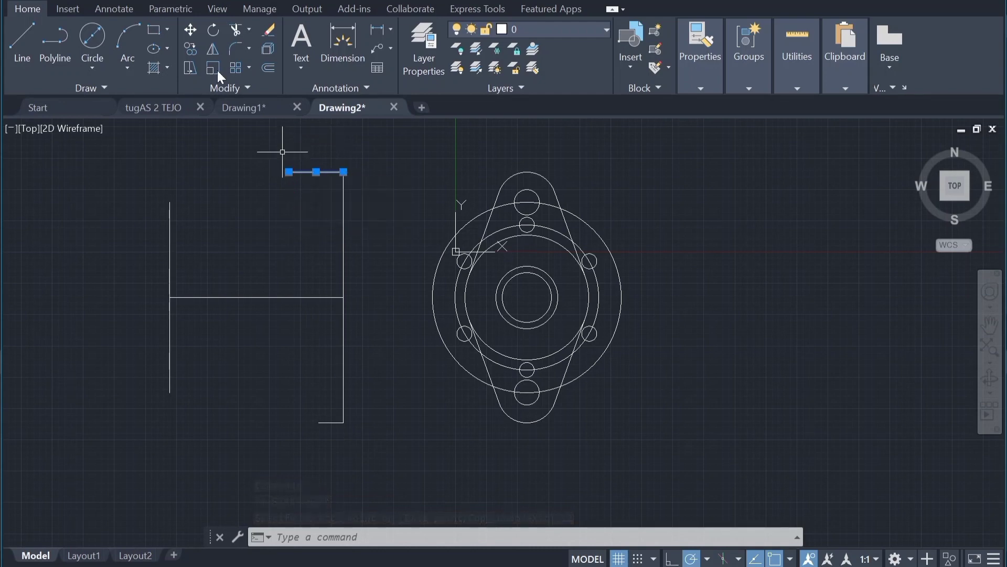
{"action": "key", "text": "ctrl+z"}
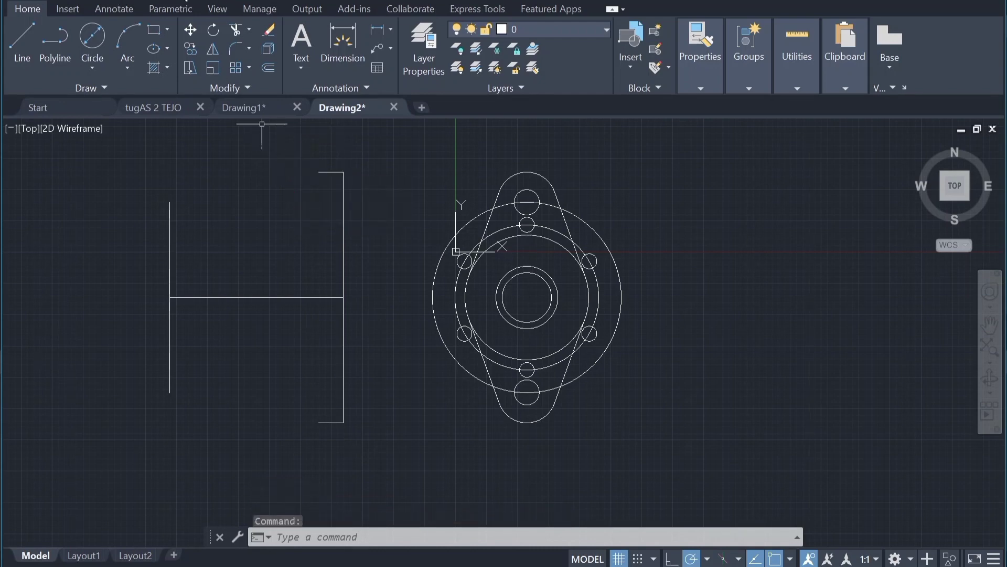
Step: Grip-stretch the side view's top line leftward to 12 units long
{"action": "left_click", "coordinate": [319, 172]}
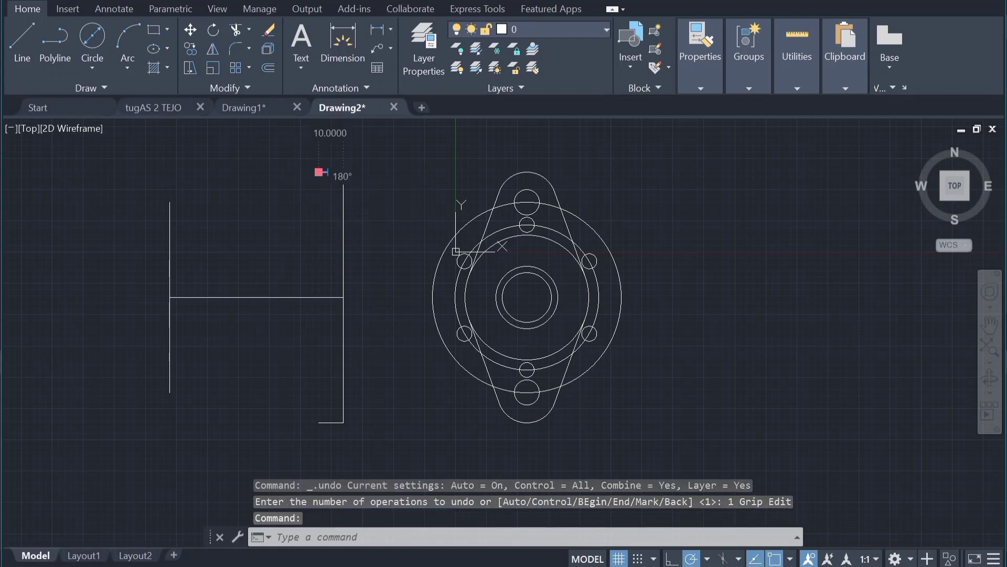
{"action": "left_click", "coordinate": [319, 172]}
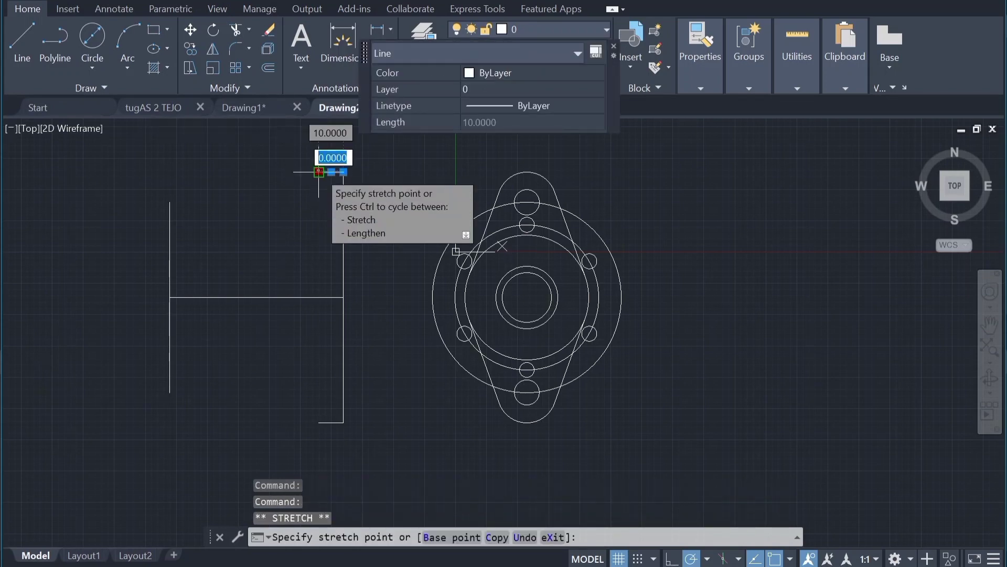
{"action": "type", "text": "2"}
{"action": "key", "text": "Return"}
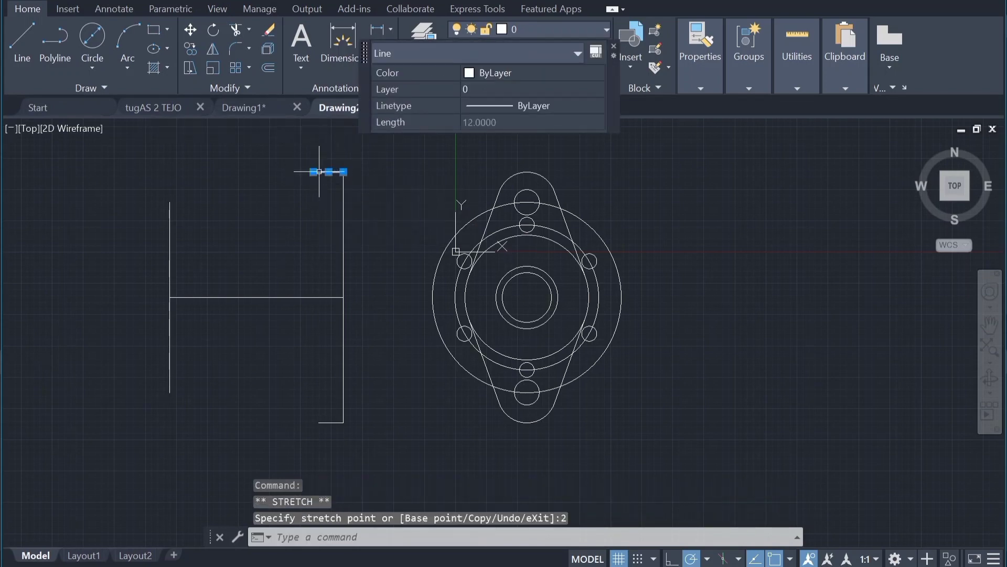
{"action": "mouse_move", "coordinate": [317, 172]}
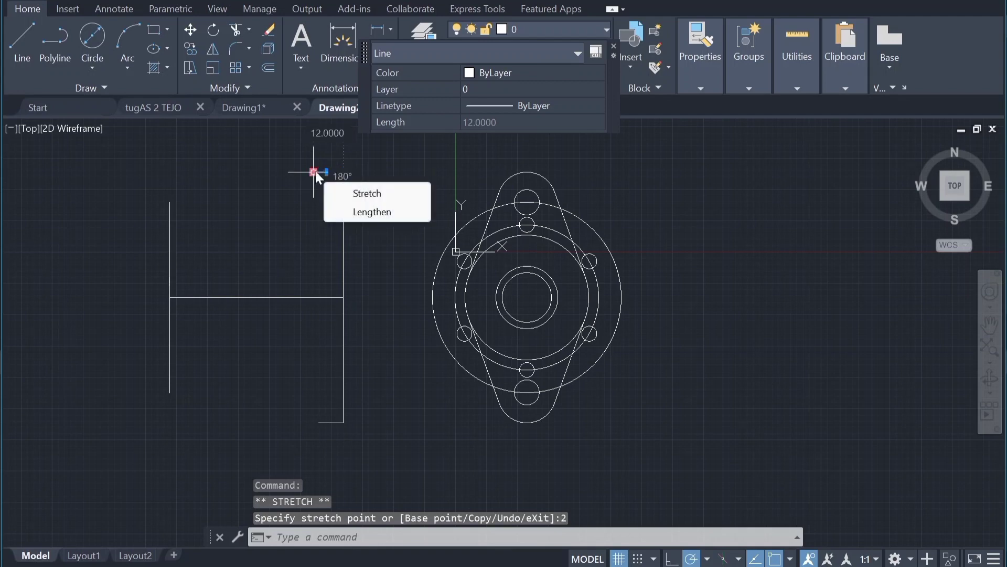
{"action": "left_click", "coordinate": [346, 273]}
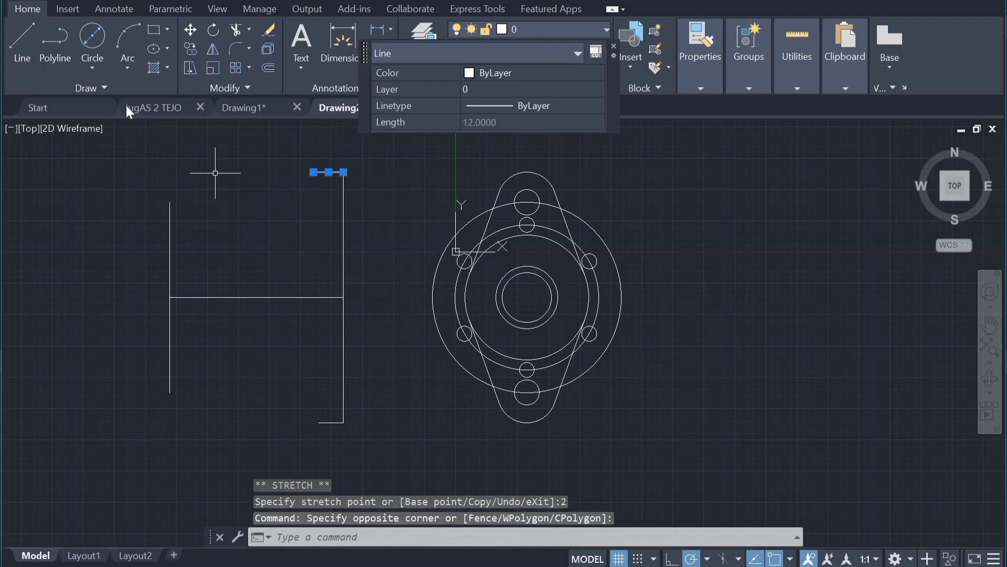
{"action": "left_click", "coordinate": [22, 42]}
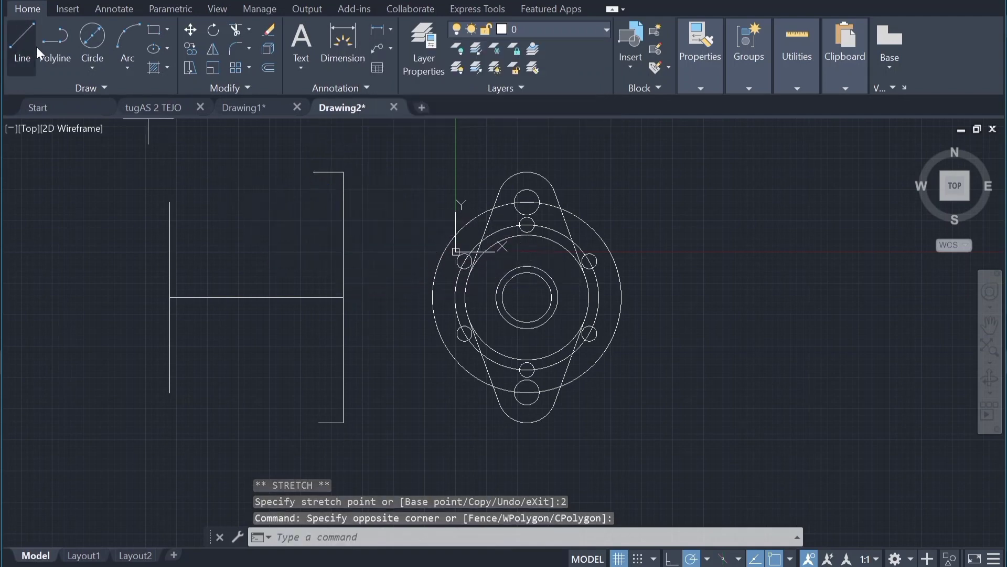
Step: Draw the 12-wide flange rectangle's left and bottom edges
{"action": "left_click", "coordinate": [314, 171]}
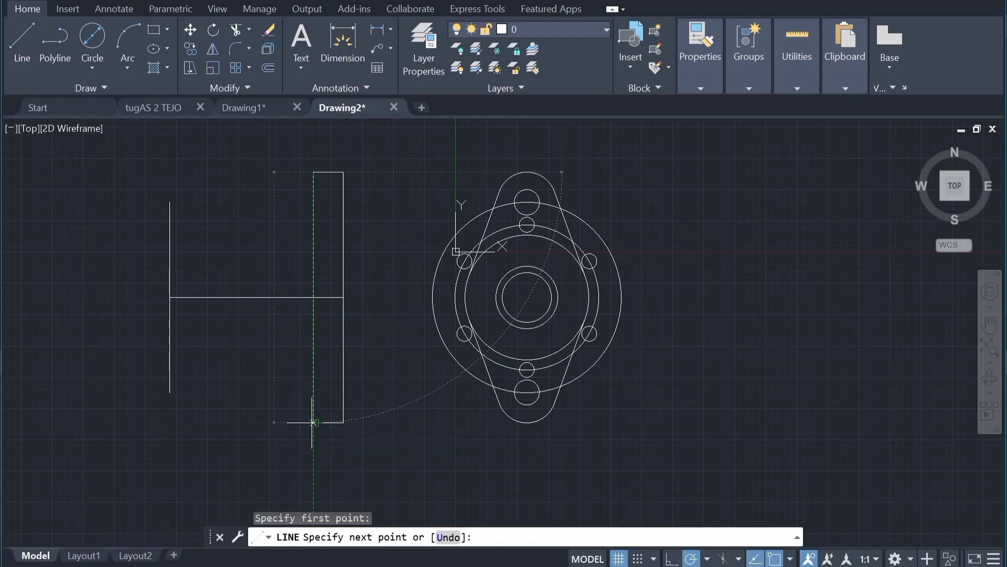
{"action": "left_click", "coordinate": [313, 422]}
{"action": "left_click", "coordinate": [343, 422]}
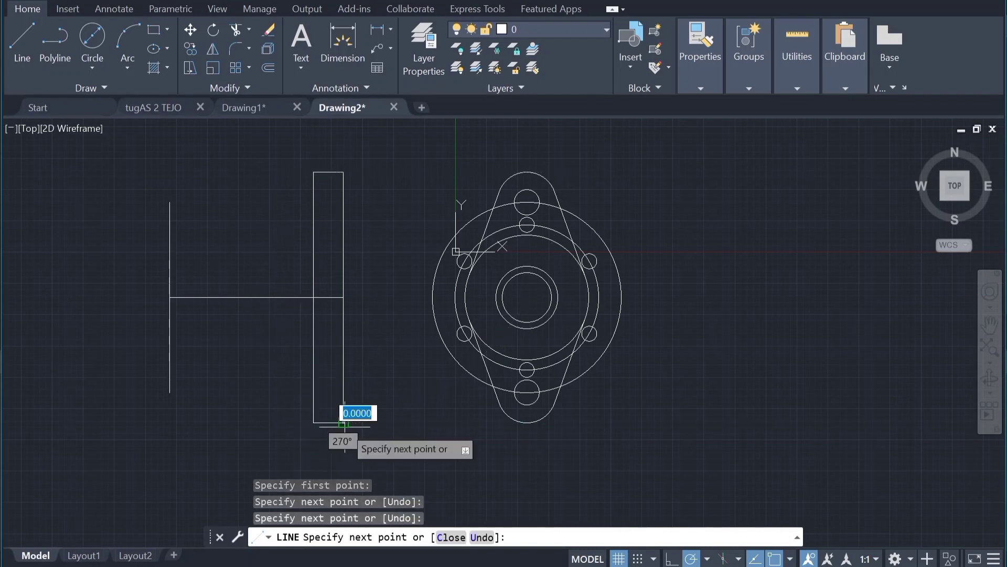
{"action": "key", "text": "Escape"}
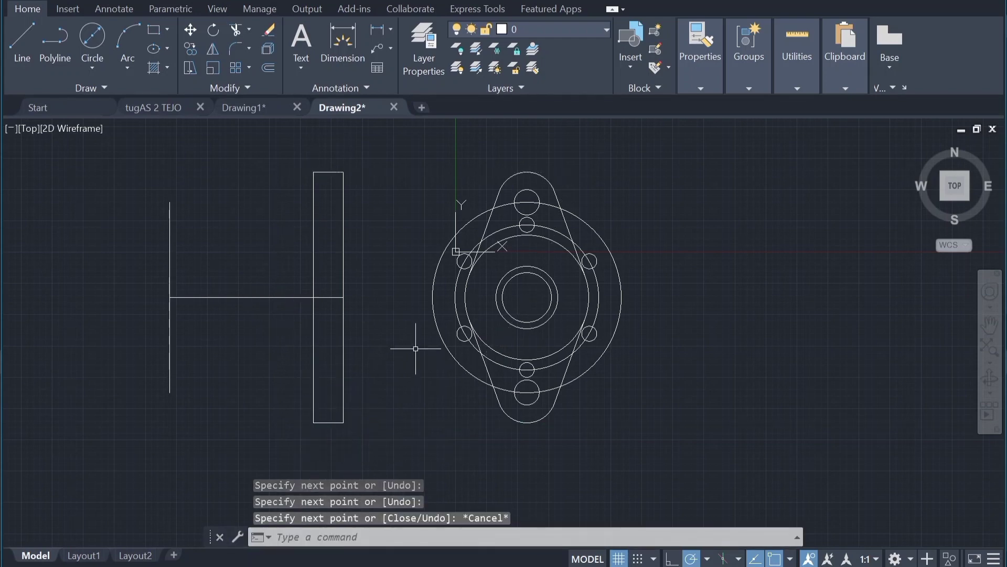
Step: Draw a 10-unit-wide rectangle's top, right side and bottom at the horizontal line's far end
{"action": "left_click", "coordinate": [31, 39]}
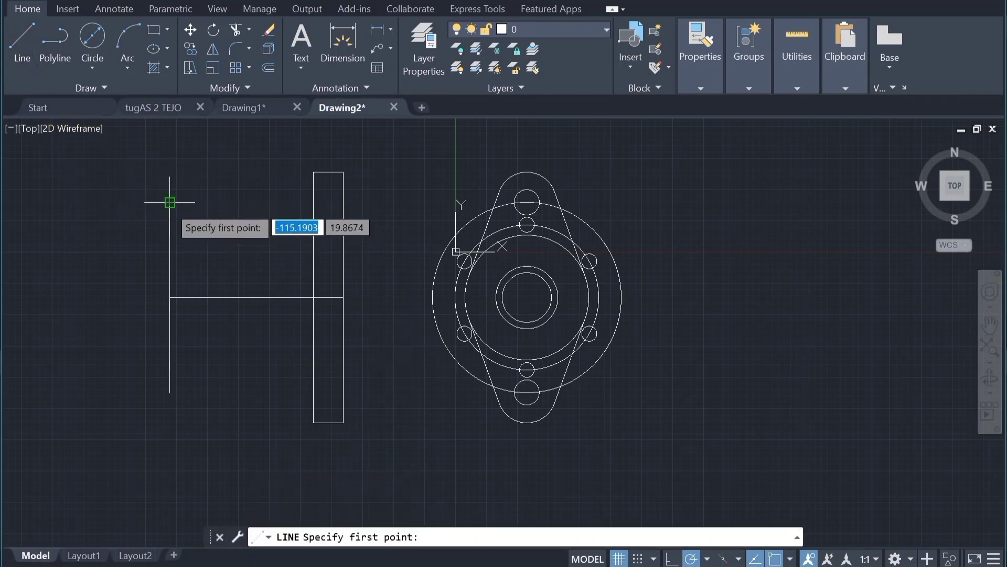
{"action": "left_click", "coordinate": [170, 201]}
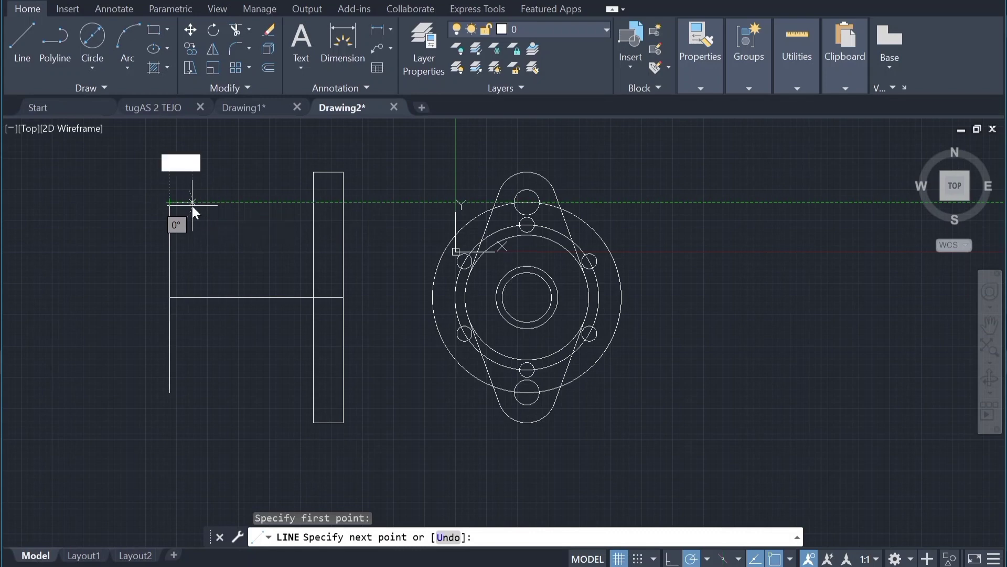
{"action": "type", "text": "10"}
{"action": "key", "text": "Return"}
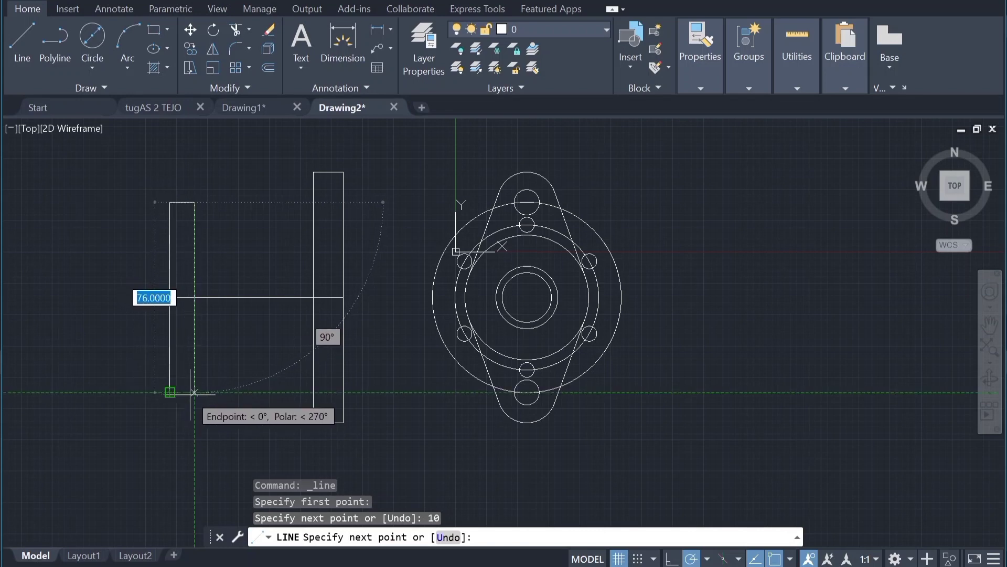
{"action": "left_click", "coordinate": [193, 392]}
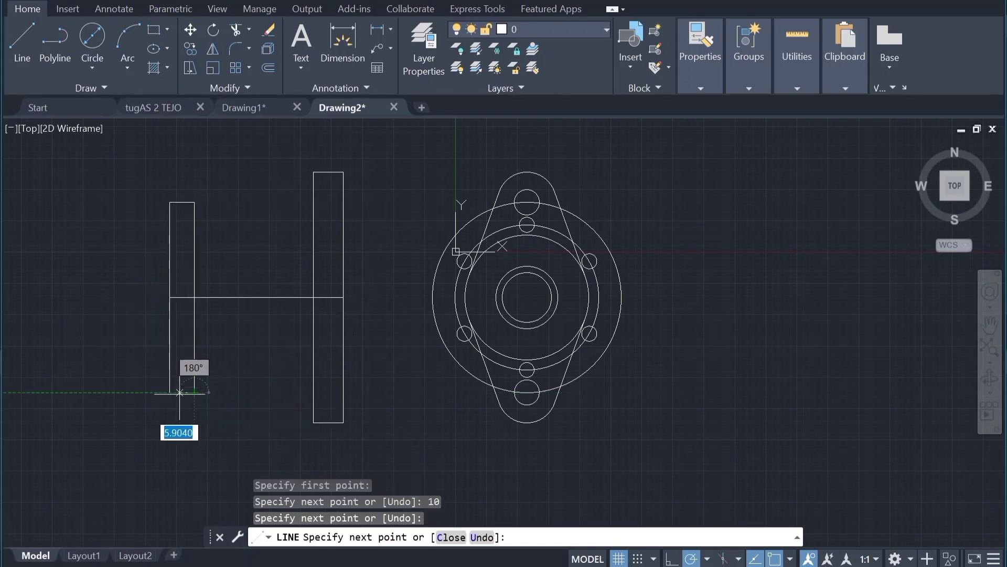
{"action": "left_click", "coordinate": [169, 392]}
{"action": "key", "text": "Escape"}
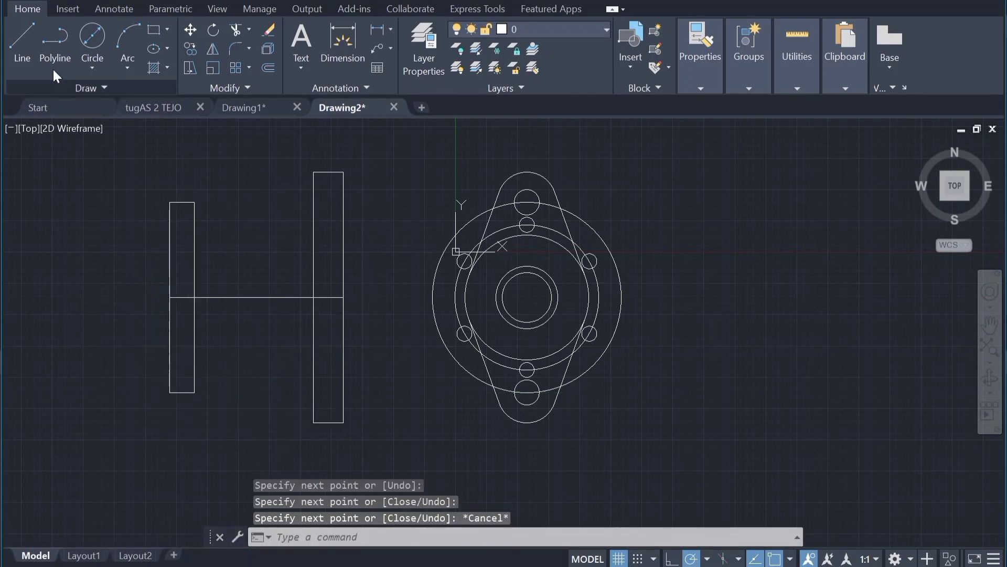
{"action": "left_click", "coordinate": [16, 43]}
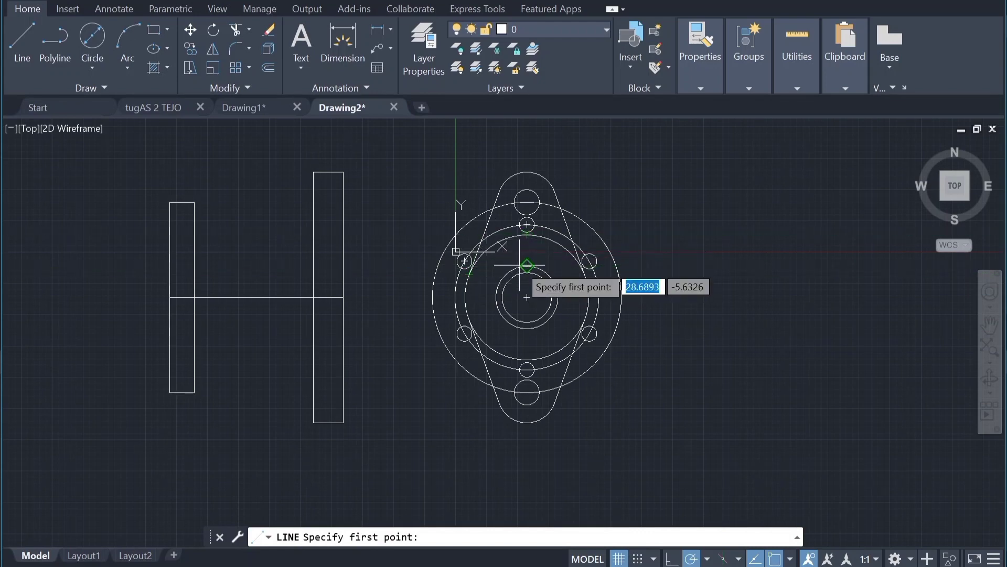
Step: Draw a circle at the flange centre, then delete it again
{"action": "left_click", "coordinate": [92, 37]}
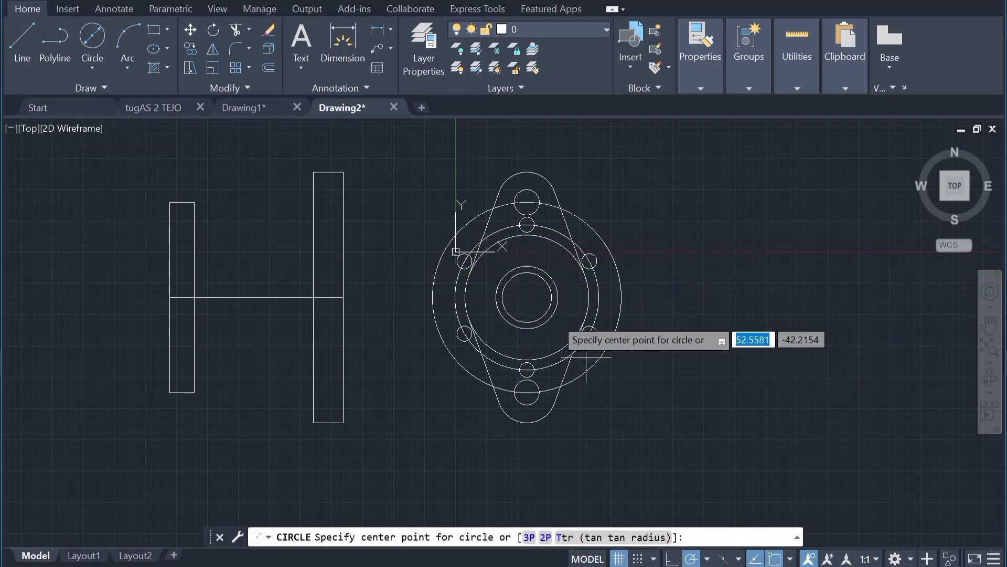
{"action": "left_click", "coordinate": [527, 297]}
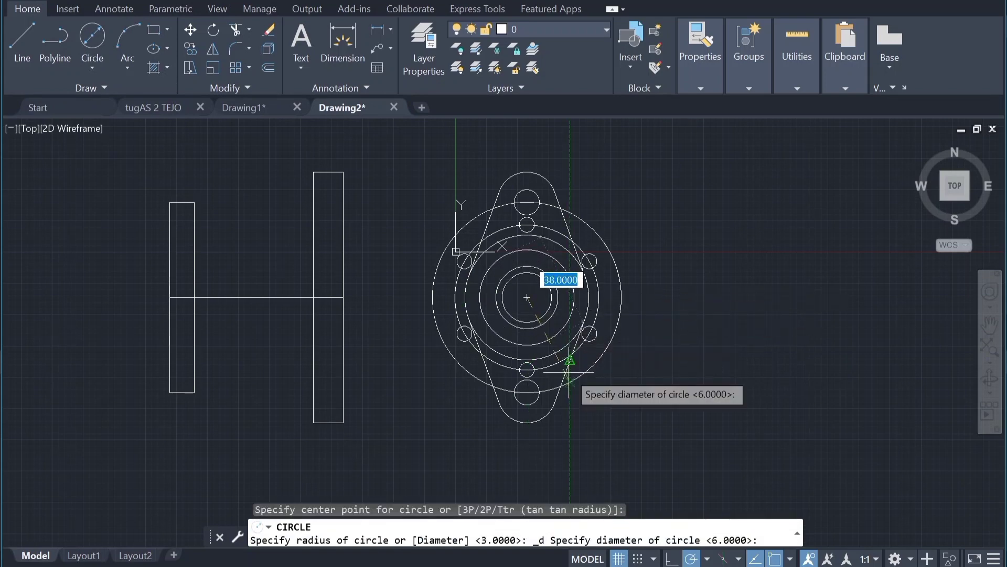
{"action": "type", "text": "36"}
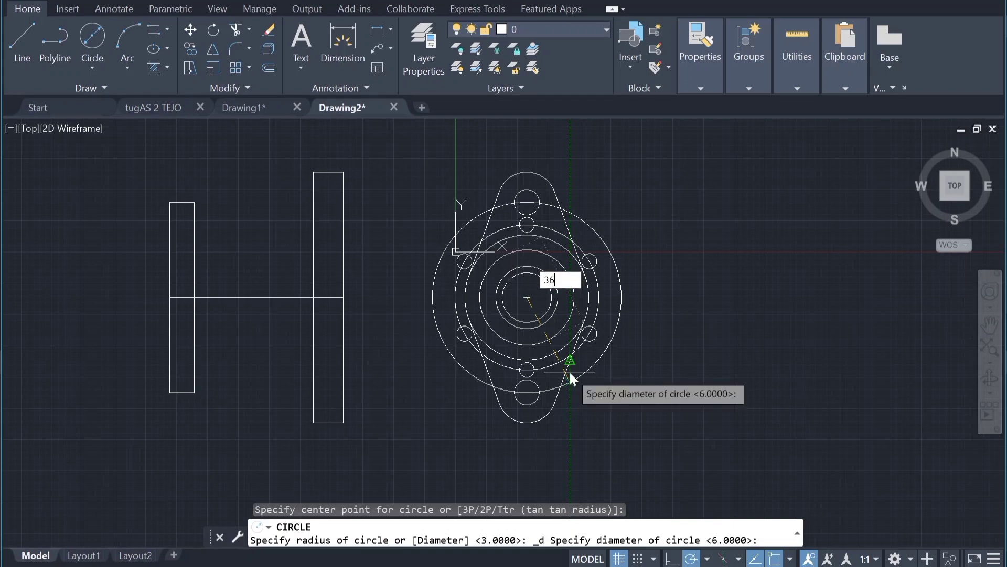
{"action": "key", "text": "Return"}
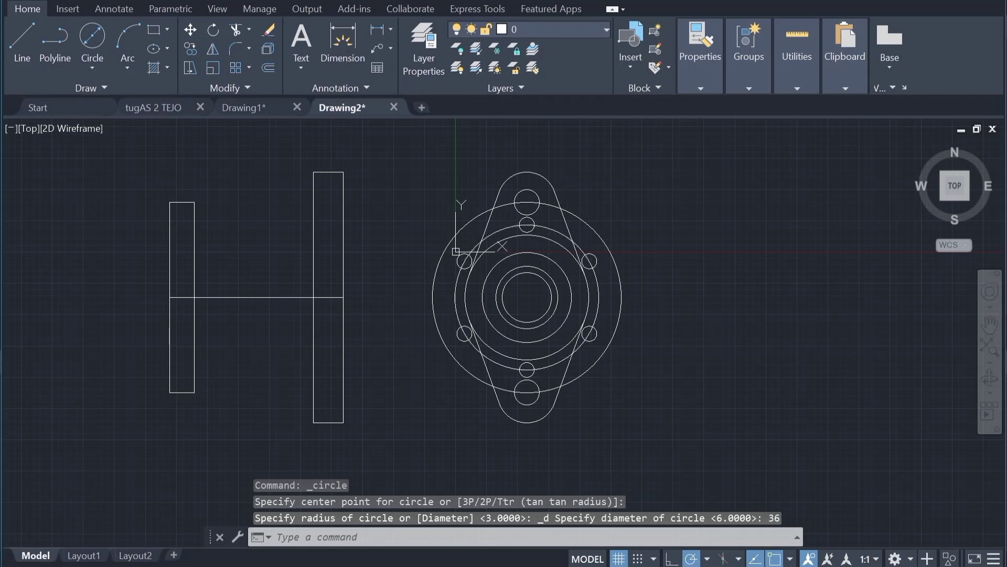
{"action": "left_click", "coordinate": [599, 289]}
{"action": "key", "text": "Delete"}
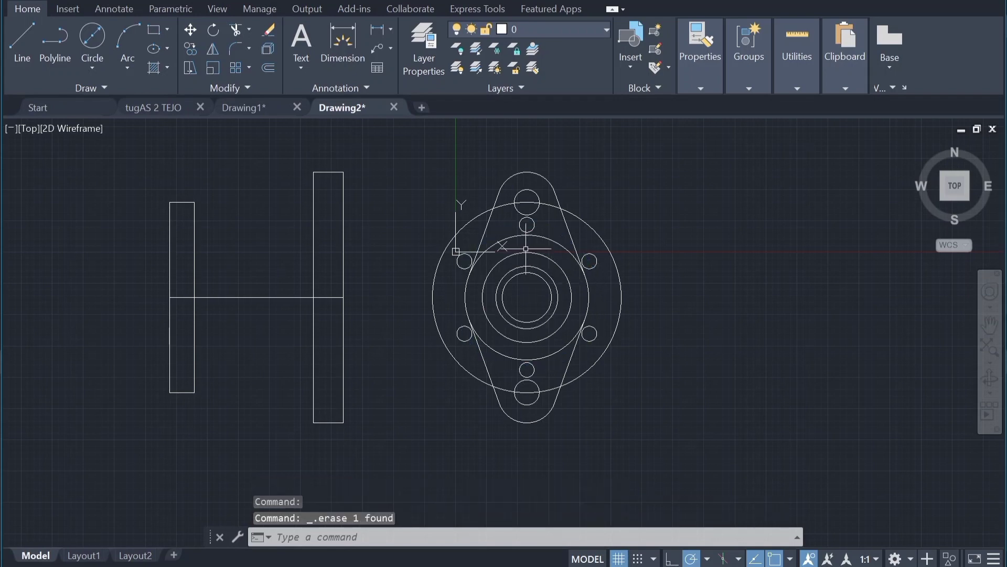
Step: Draw a hub line from the flange's edge across to the left rectangle
{"action": "left_click", "coordinate": [26, 44]}
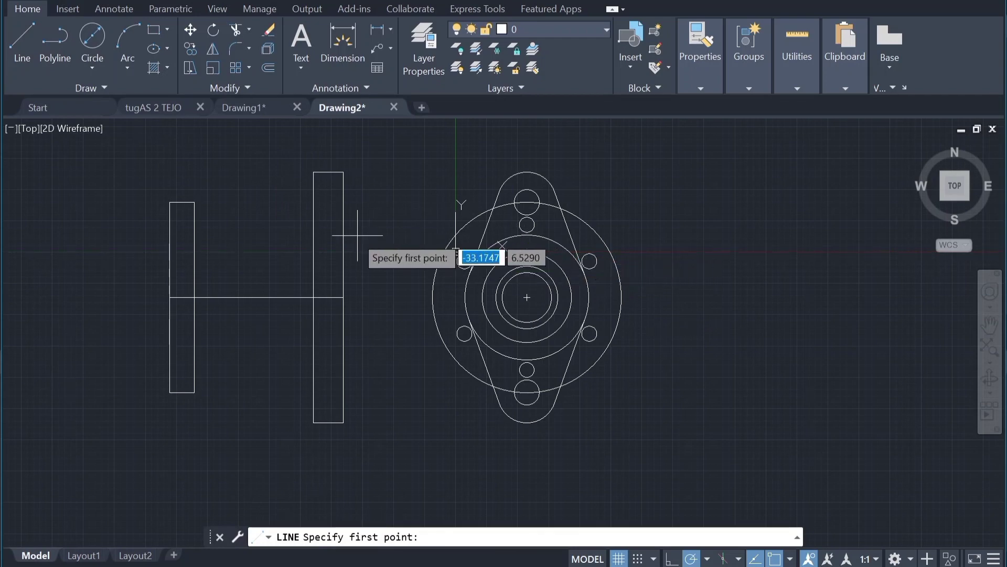
{"action": "left_click", "coordinate": [313, 255]}
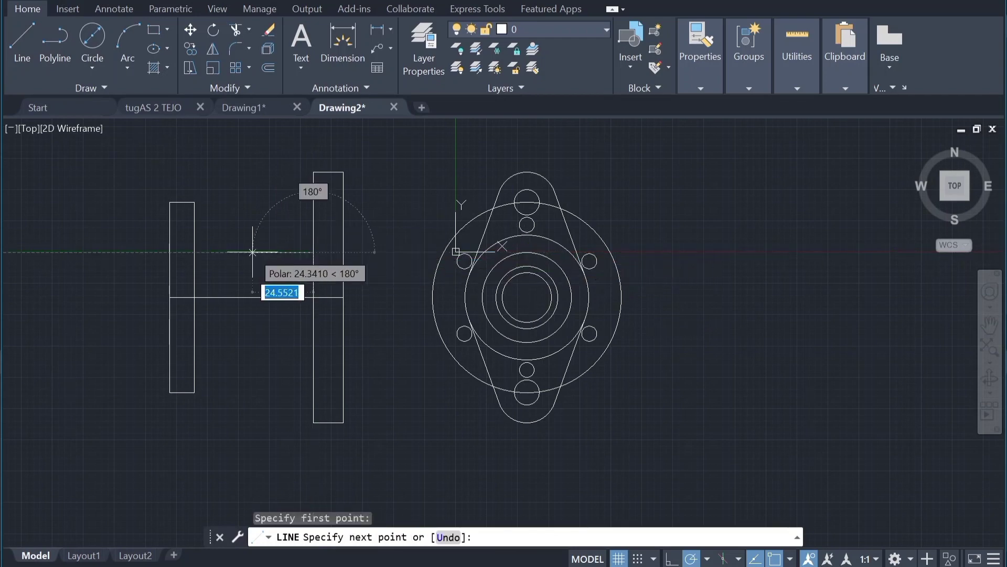
{"action": "left_click", "coordinate": [194, 252]}
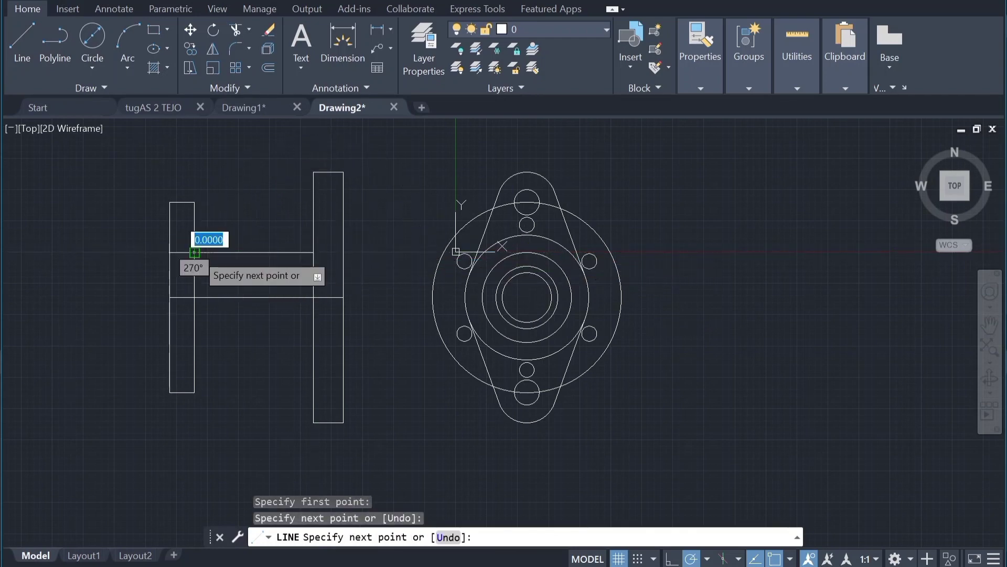
{"action": "key", "text": "Escape"}
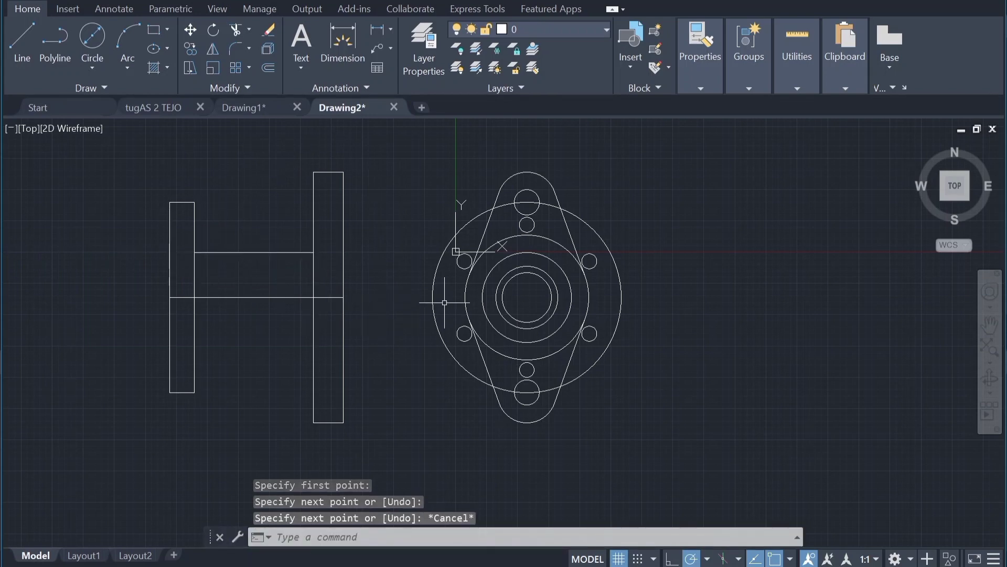
Step: Start a 45-unit line from the flange's right edge, then cancel it
{"action": "left_click", "coordinate": [15, 40]}
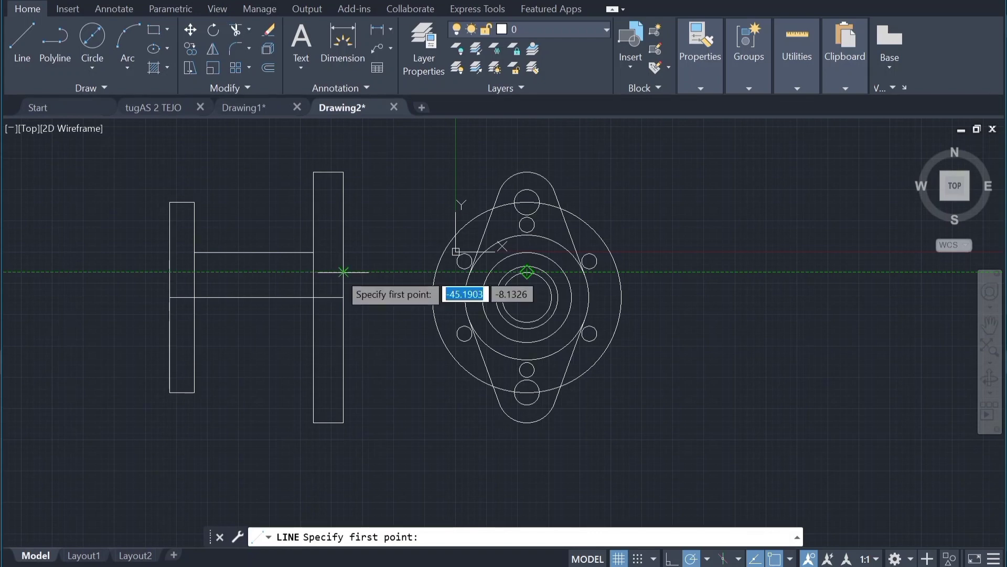
{"action": "left_click", "coordinate": [344, 271]}
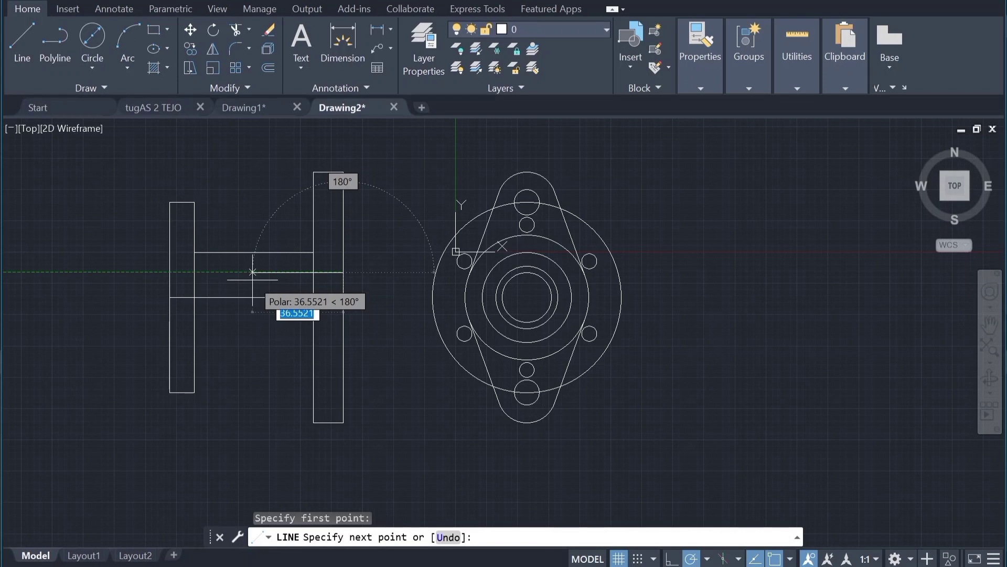
{"action": "type", "text": "45"}
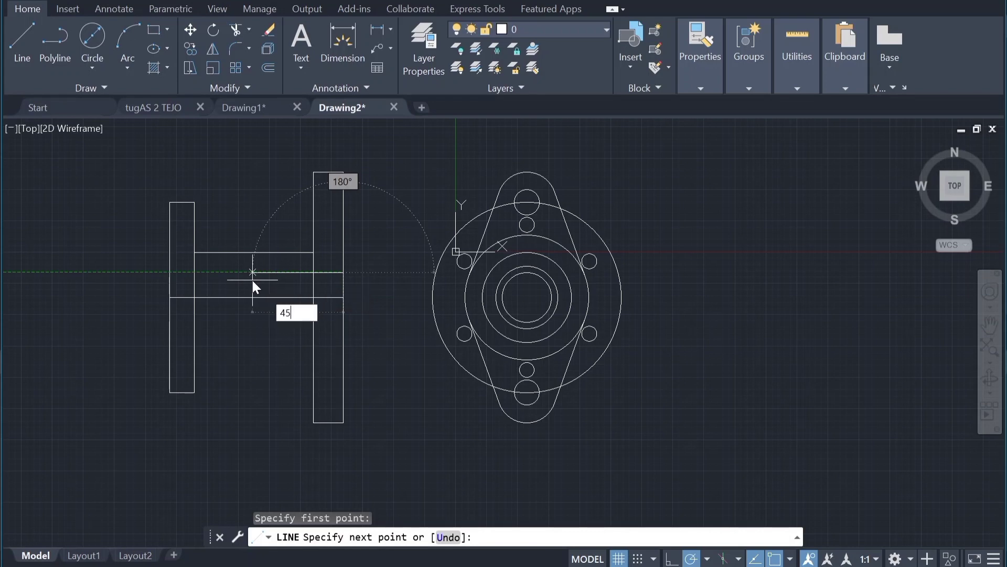
{"action": "key", "text": "Return"}
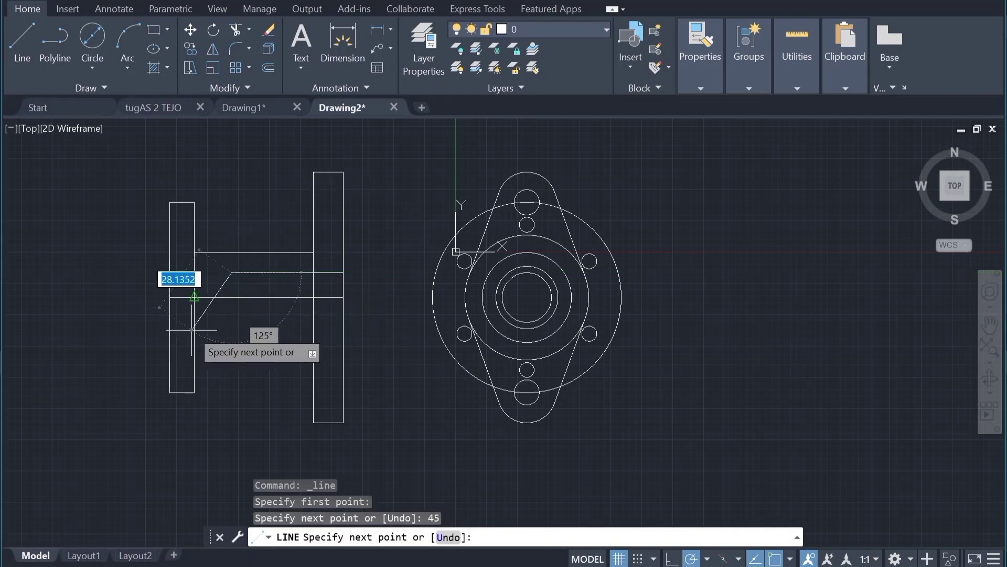
{"action": "key", "text": "Escape"}
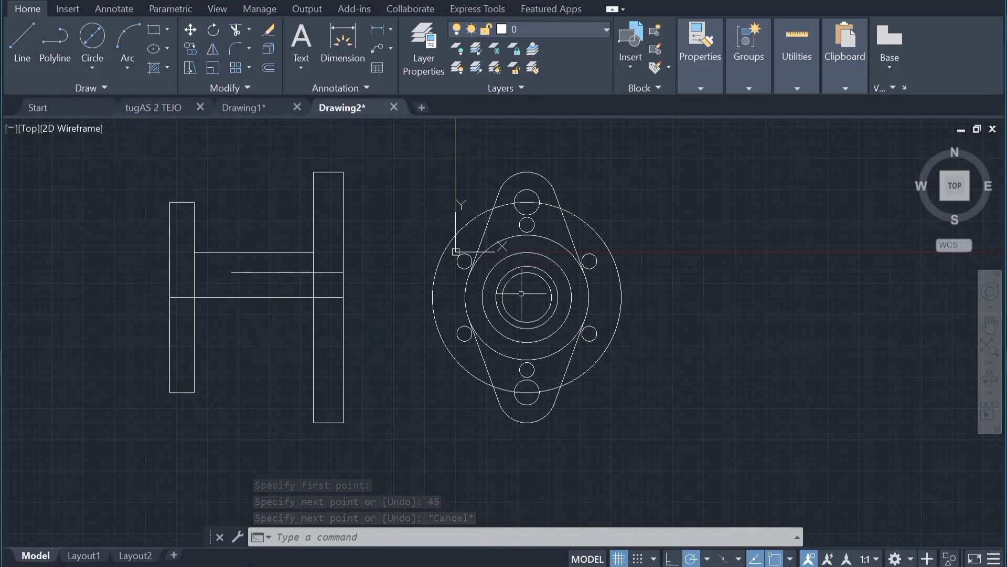
Step: Draw a 25-unit line from the left flange edge with a short step down to the hub line
{"action": "left_click", "coordinate": [19, 39]}
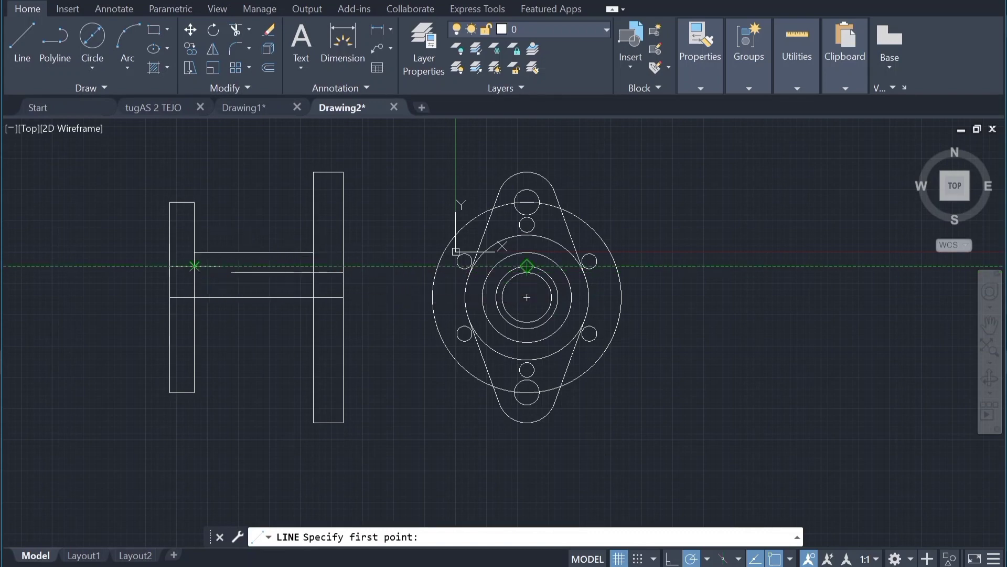
{"action": "left_click", "coordinate": [169, 266]}
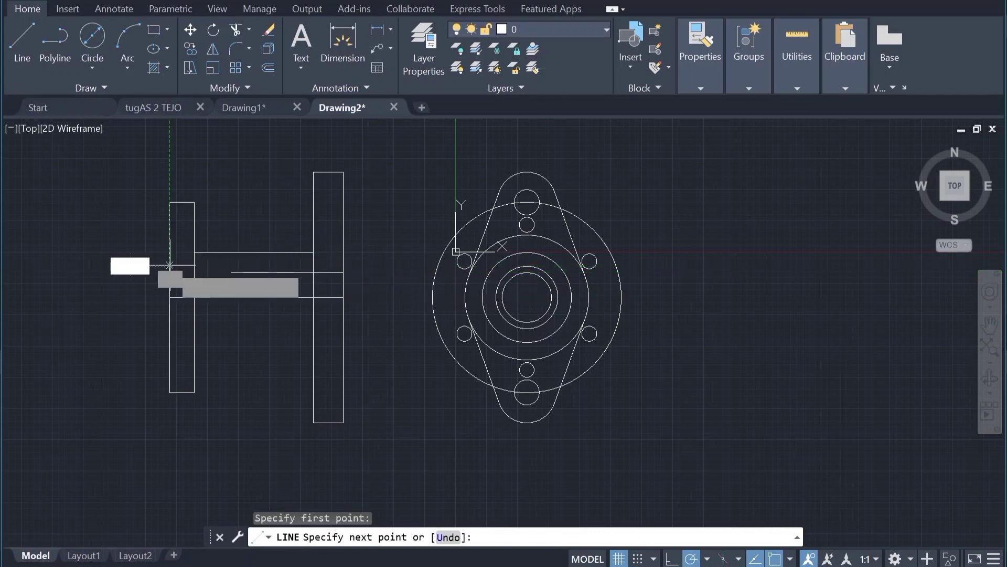
{"action": "type", "text": "2"}
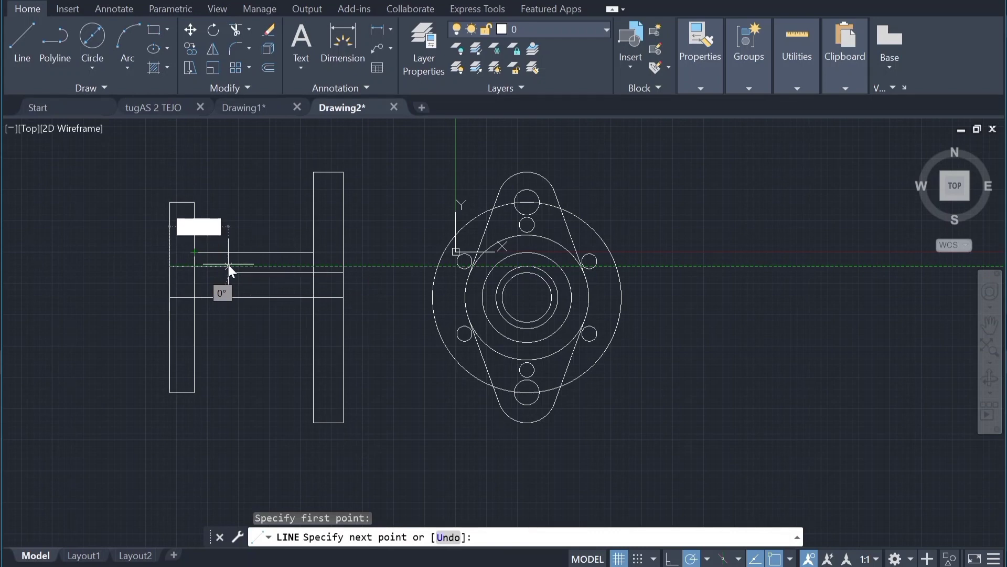
{"action": "type", "text": "5"}
{"action": "key", "text": "Return"}
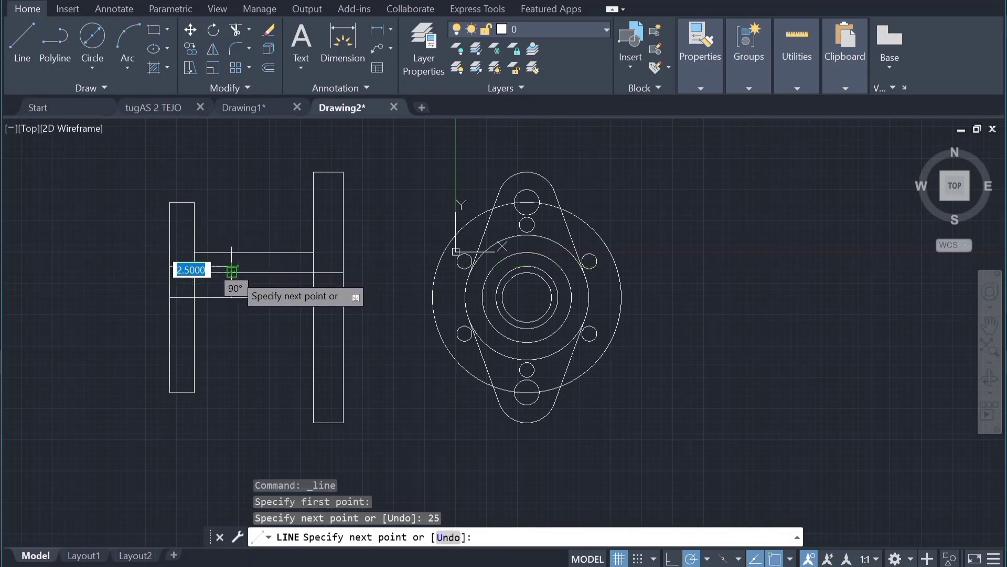
{"action": "left_click", "coordinate": [233, 272]}
{"action": "key", "text": "Escape"}
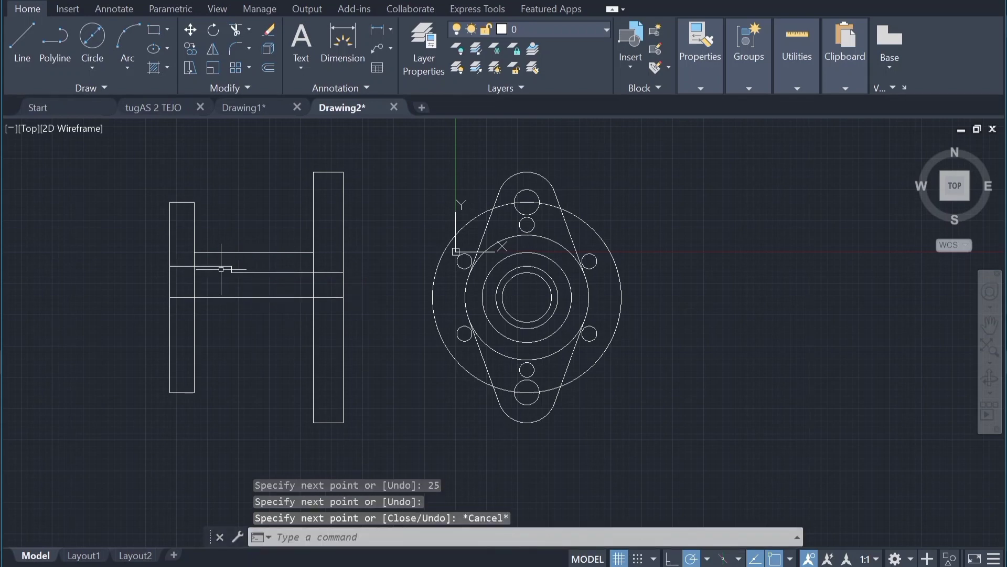
Step: Mirror the stepped and upper hub lines across the centre line, keeping the originals
{"action": "left_click", "coordinate": [220, 265]}
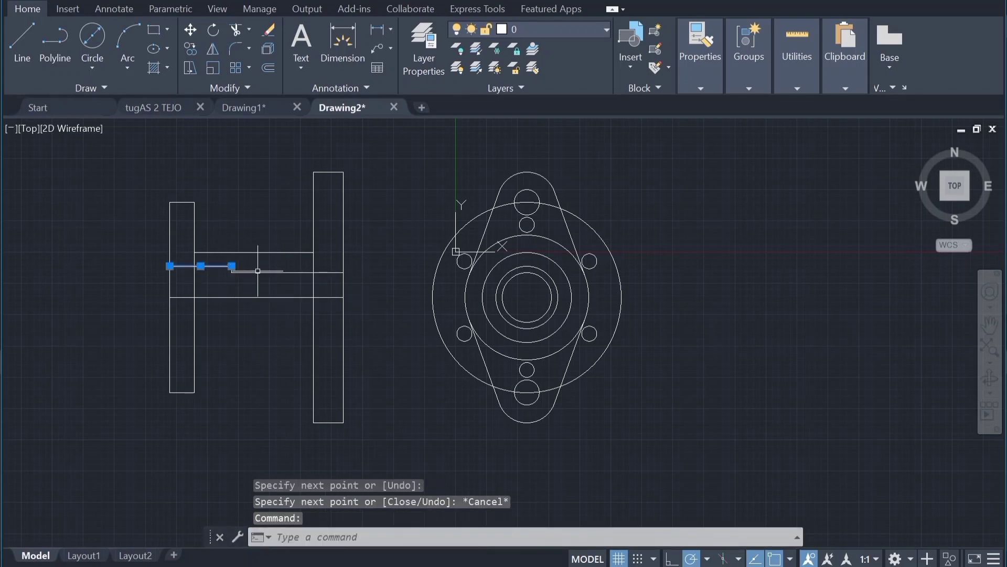
{"action": "left_click", "coordinate": [266, 272]}
{"action": "left_click", "coordinate": [266, 252]}
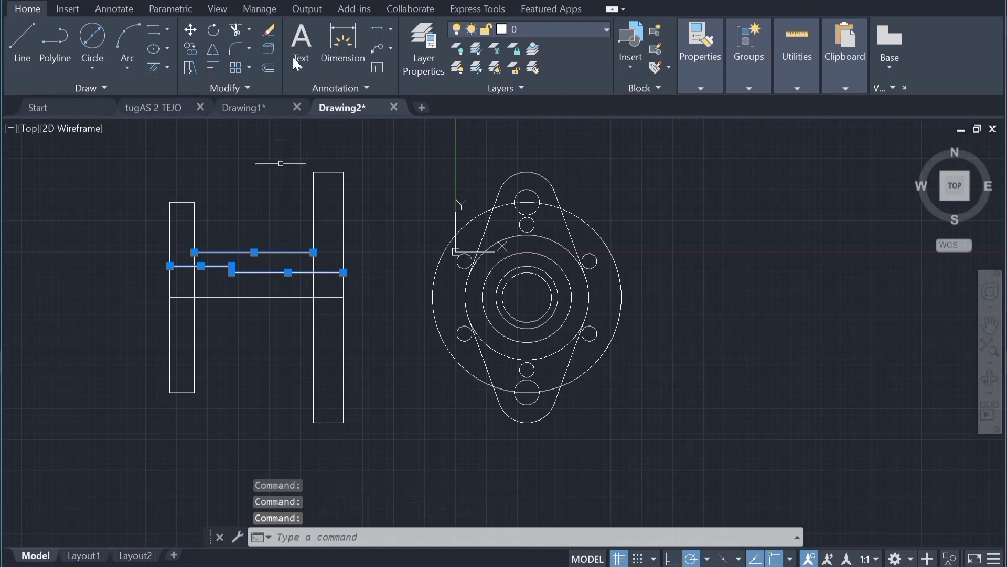
{"action": "left_click", "coordinate": [212, 48]}
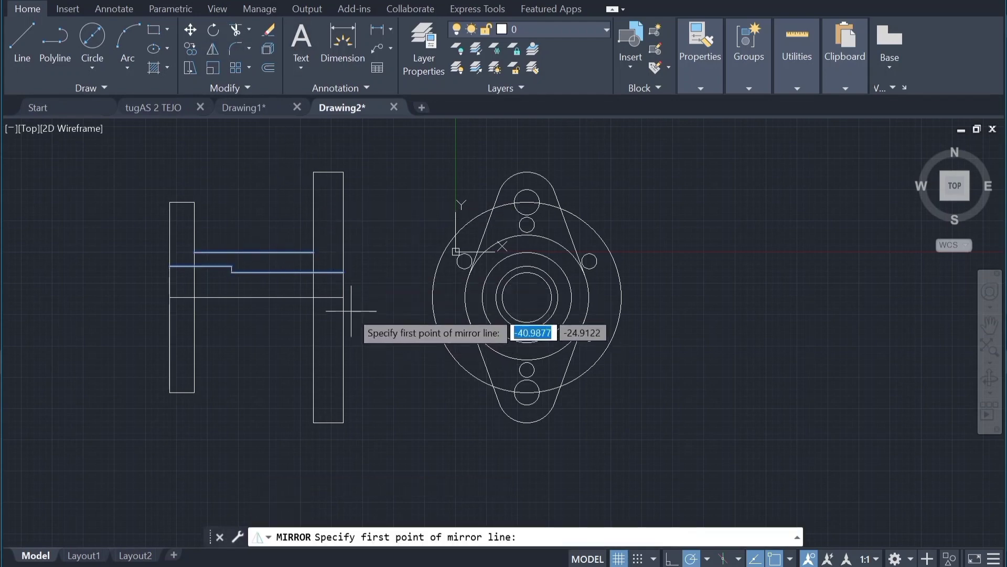
{"action": "left_click", "coordinate": [343, 297]}
{"action": "left_click", "coordinate": [382, 297]}
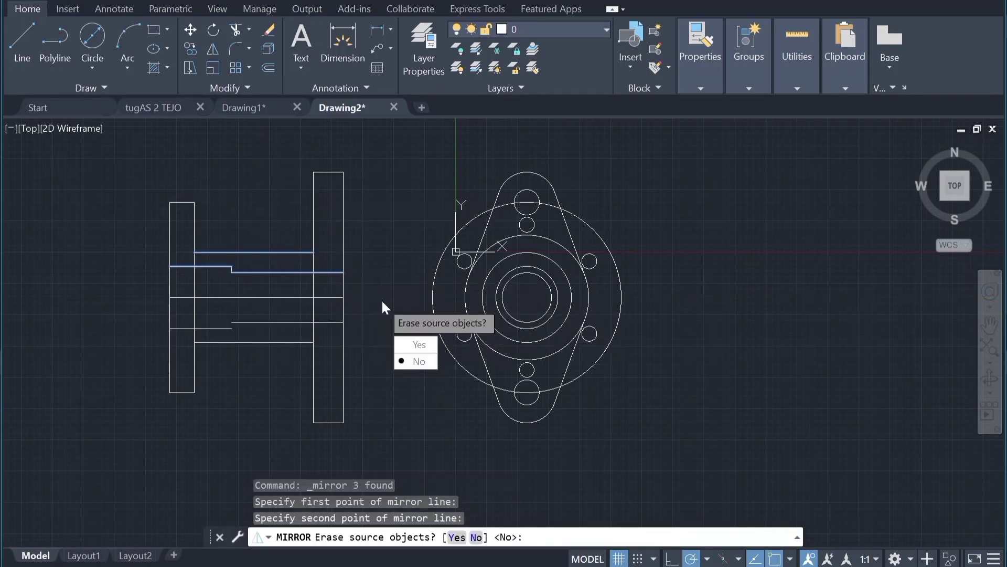
{"action": "left_click", "coordinate": [416, 362]}
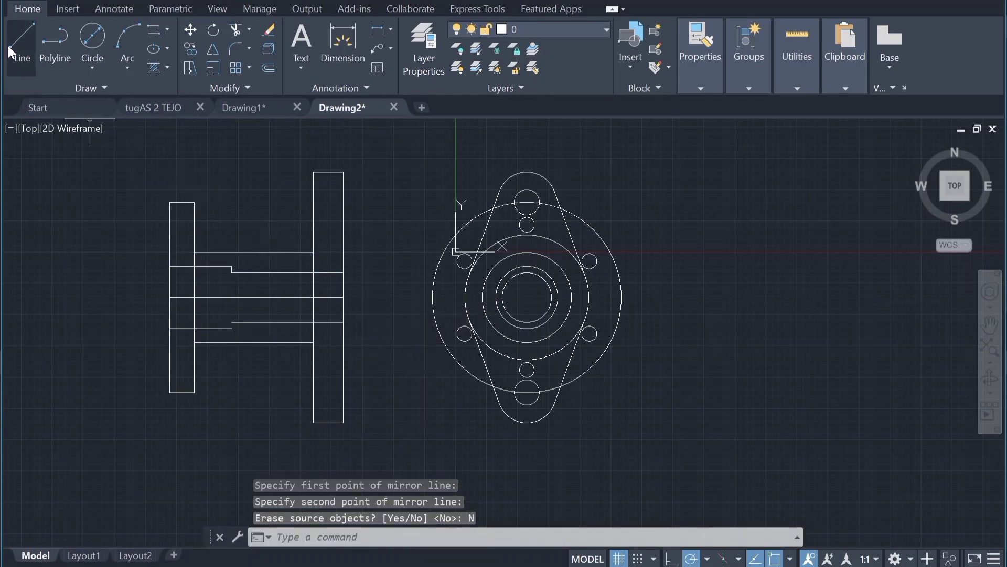
Step: Erase the horizontal centre line after cancelling a stray line
{"action": "type", "text": "l"}
{"action": "key", "text": "Return"}
{"action": "left_click", "coordinate": [232, 322]}
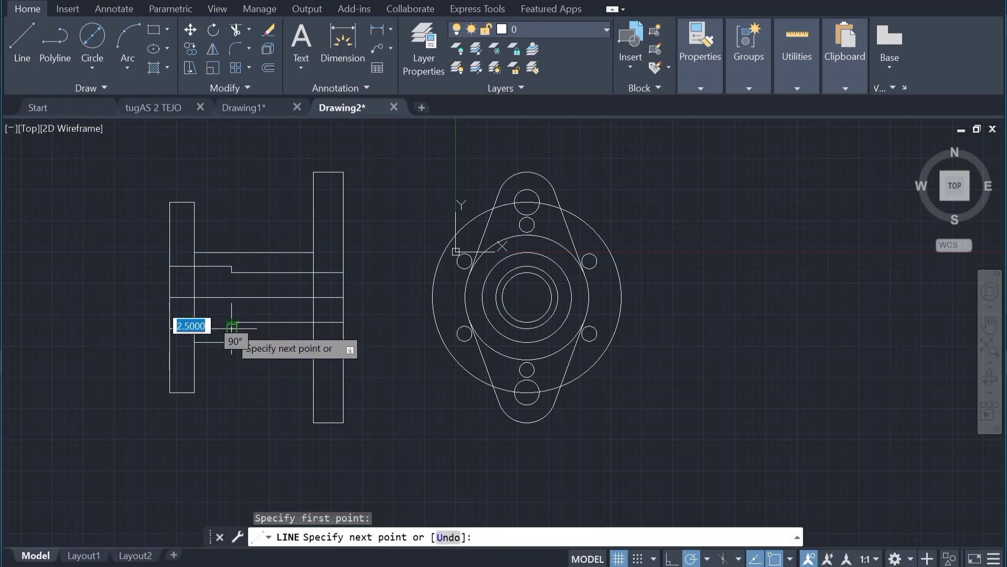
{"action": "key", "text": "Escape"}
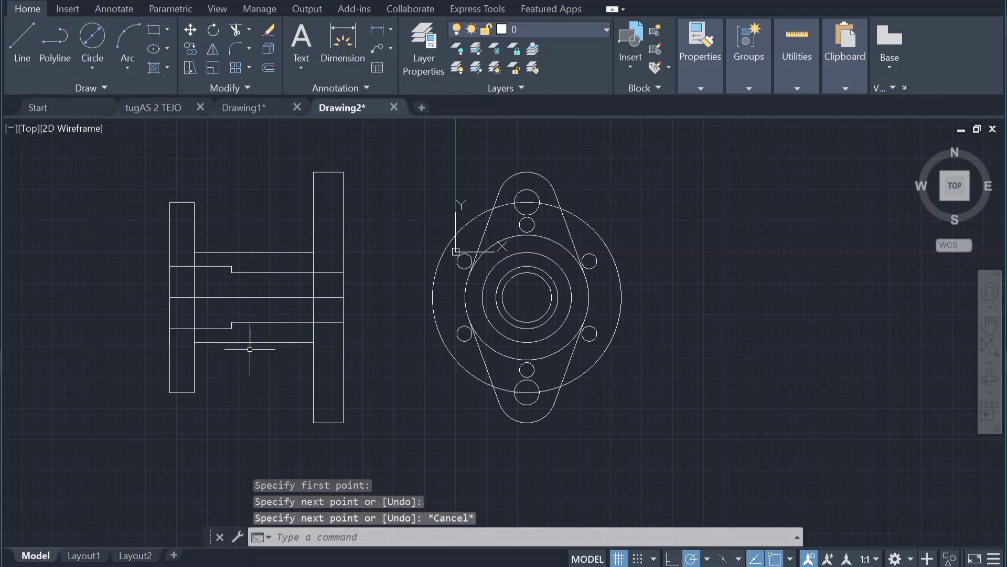
{"action": "left_click", "coordinate": [261, 297]}
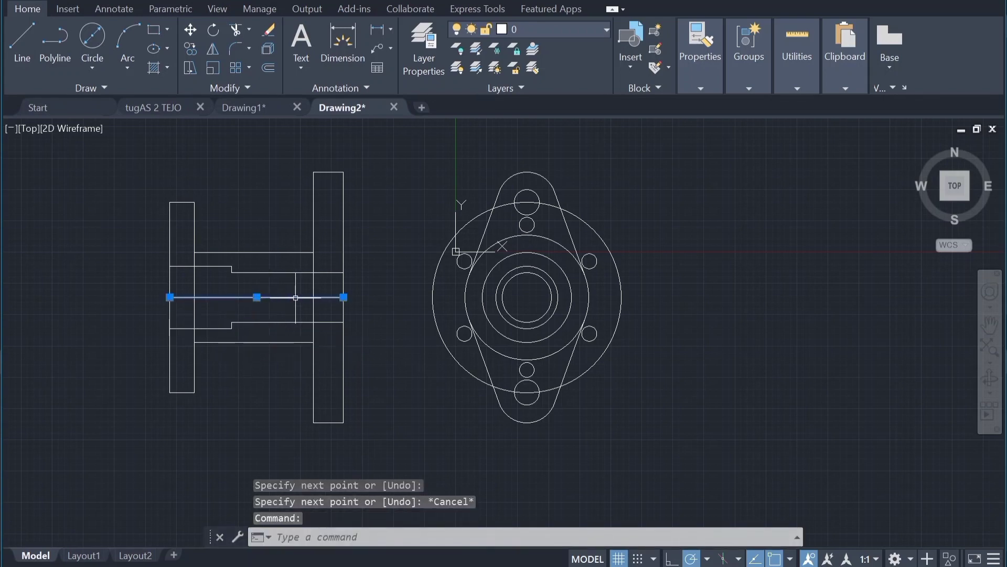
{"action": "key", "text": "Delete"}
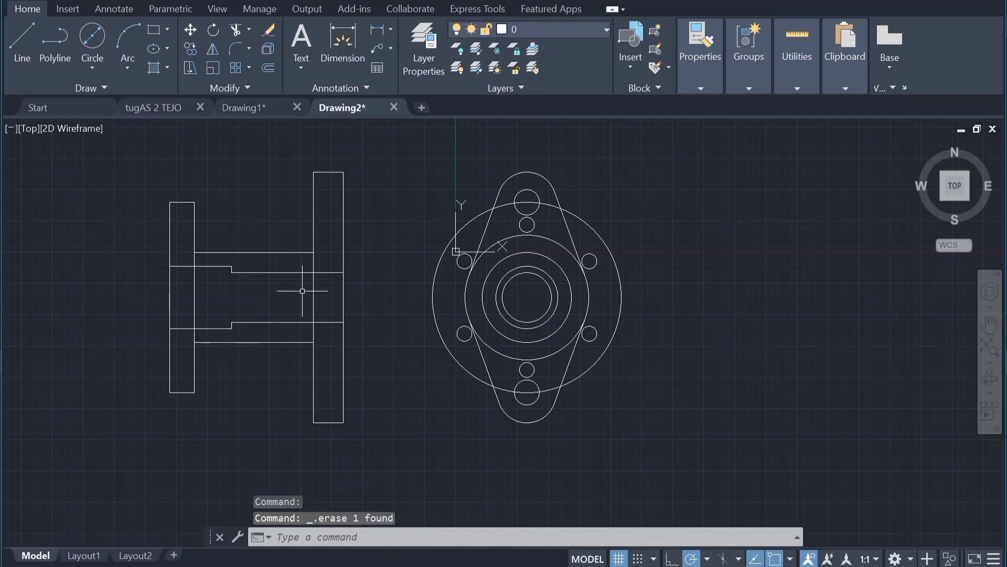
Step: Trim the overlapping inner rectangle edges into one stepped side-view outline
{"action": "left_click", "coordinate": [234, 30]}
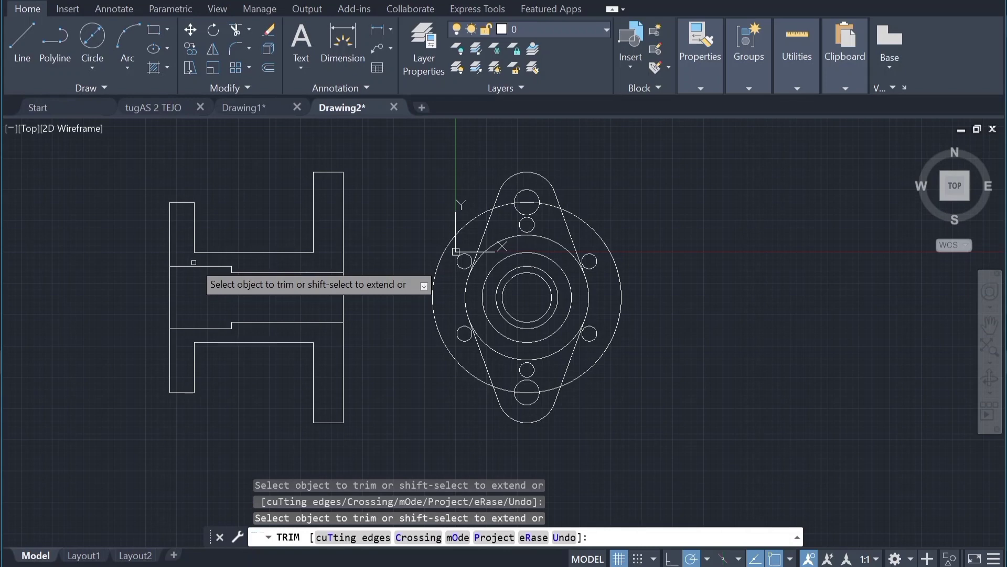
{"action": "left_click", "coordinate": [8, 39]}
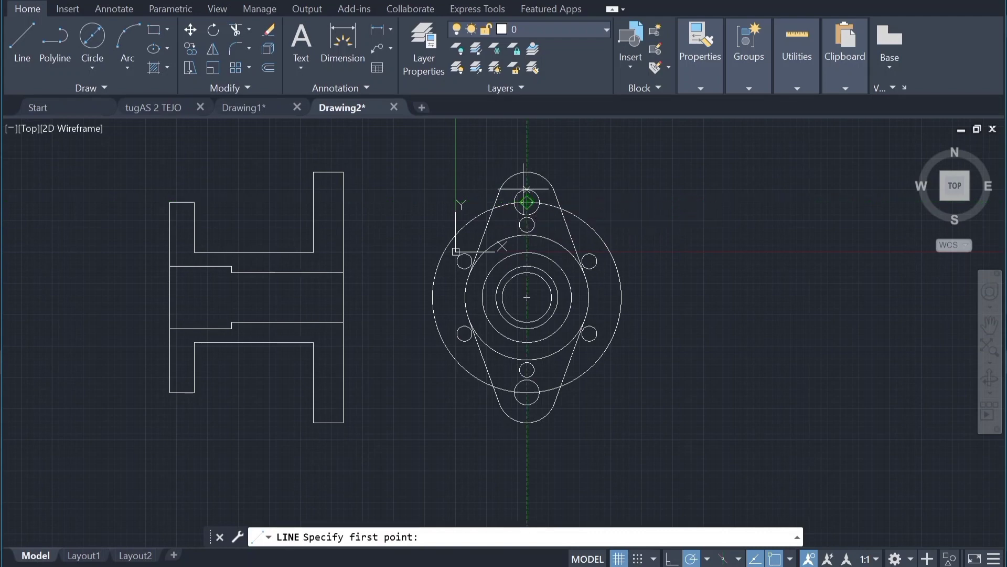
Step: Add a short line level with the bolt hole's top across one flange, deleting a misplaced second line
{"action": "left_click", "coordinate": [343, 190]}
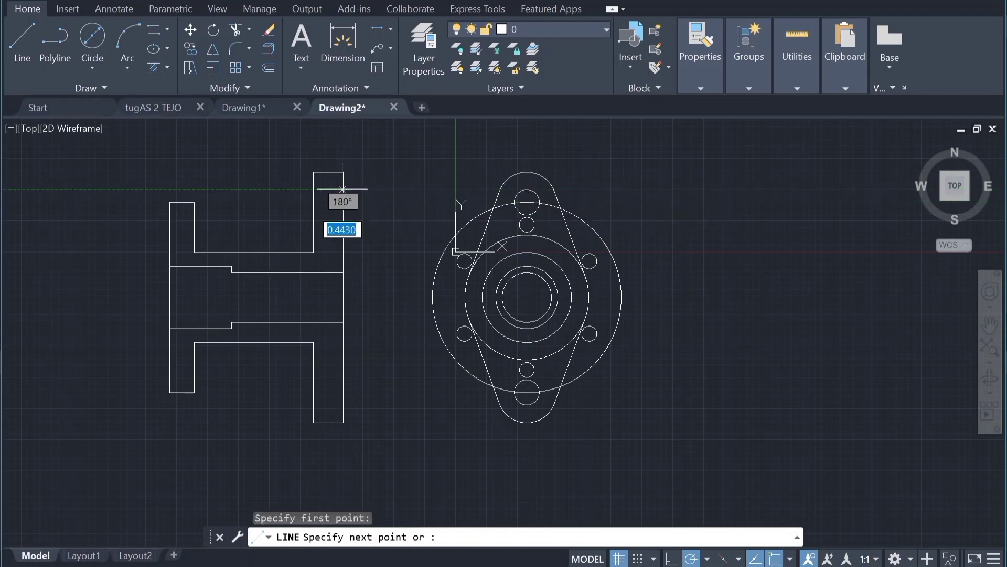
{"action": "left_click", "coordinate": [314, 190]}
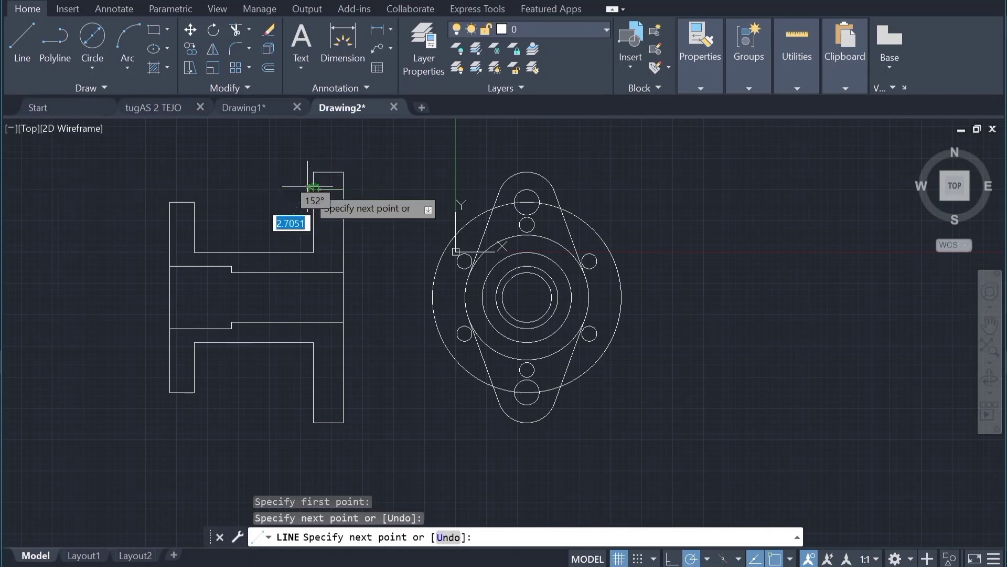
{"action": "key", "text": "Escape"}
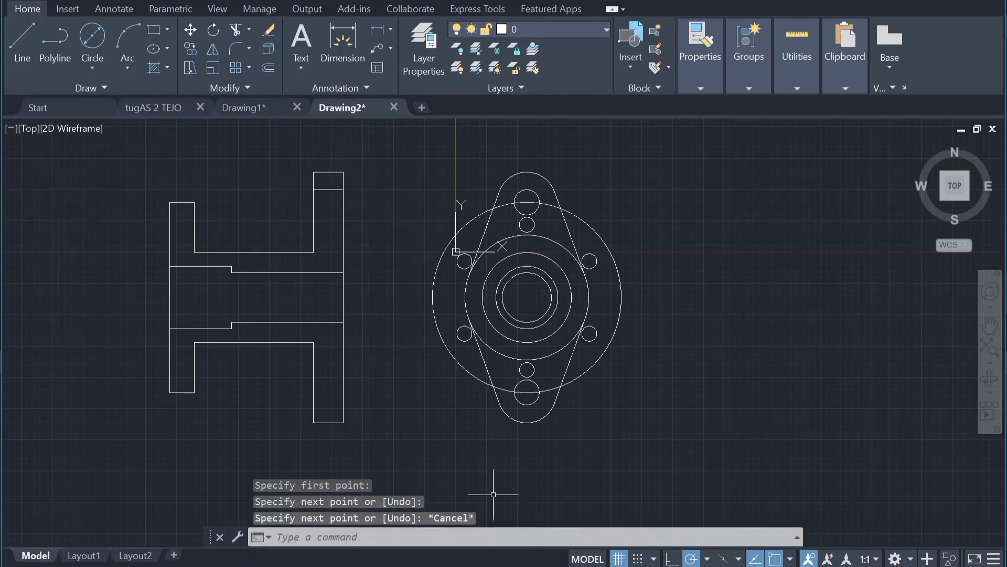
{"action": "left_click", "coordinate": [20, 37]}
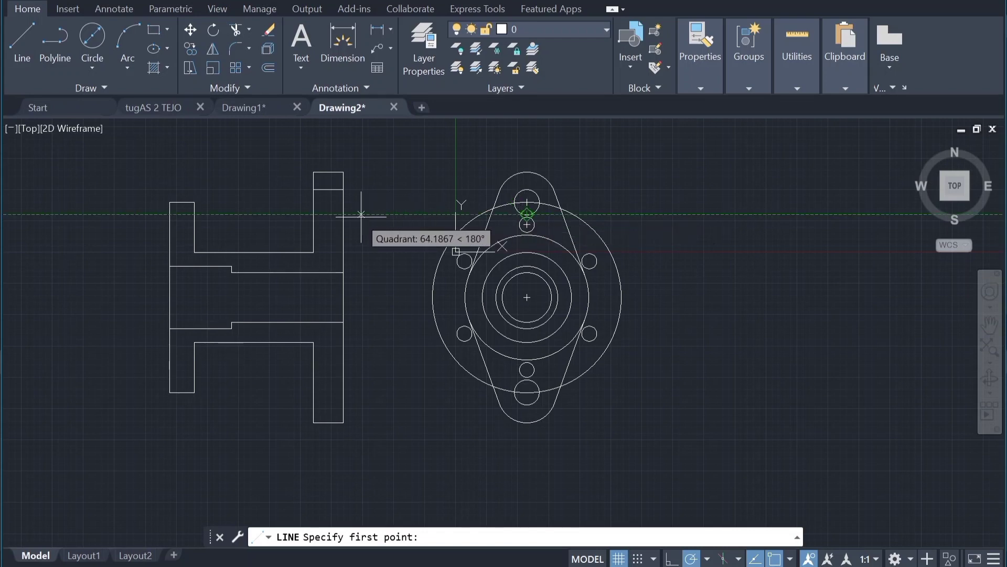
{"action": "left_click", "coordinate": [344, 214]}
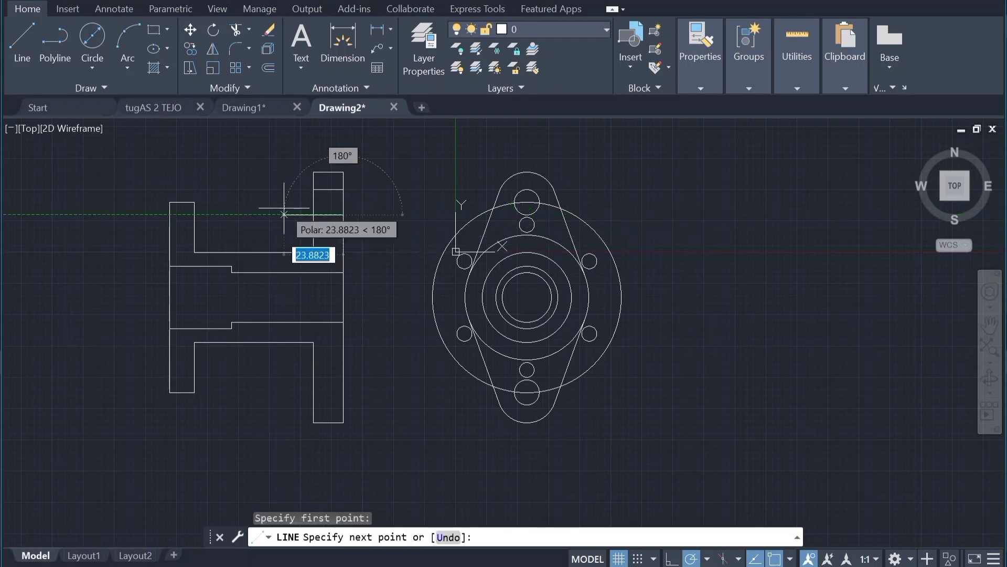
{"action": "left_click", "coordinate": [314, 212]}
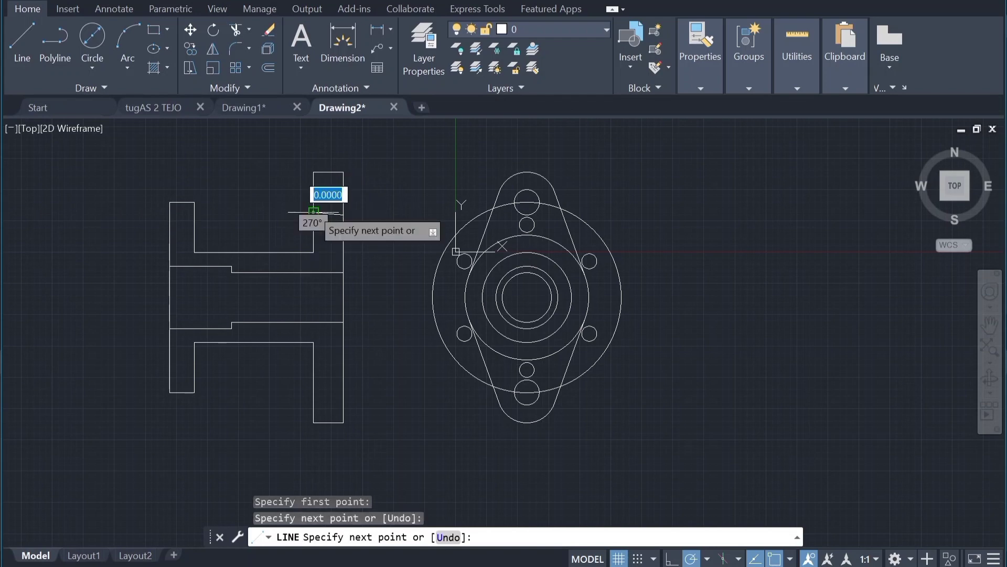
{"action": "key", "text": "Escape"}
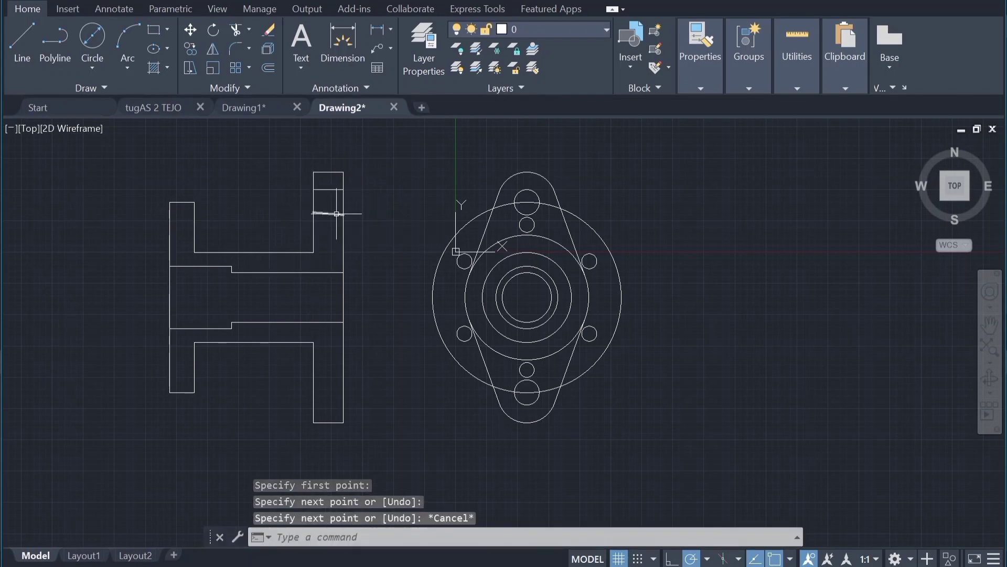
{"action": "left_click", "coordinate": [337, 213]}
{"action": "key", "text": "Delete"}
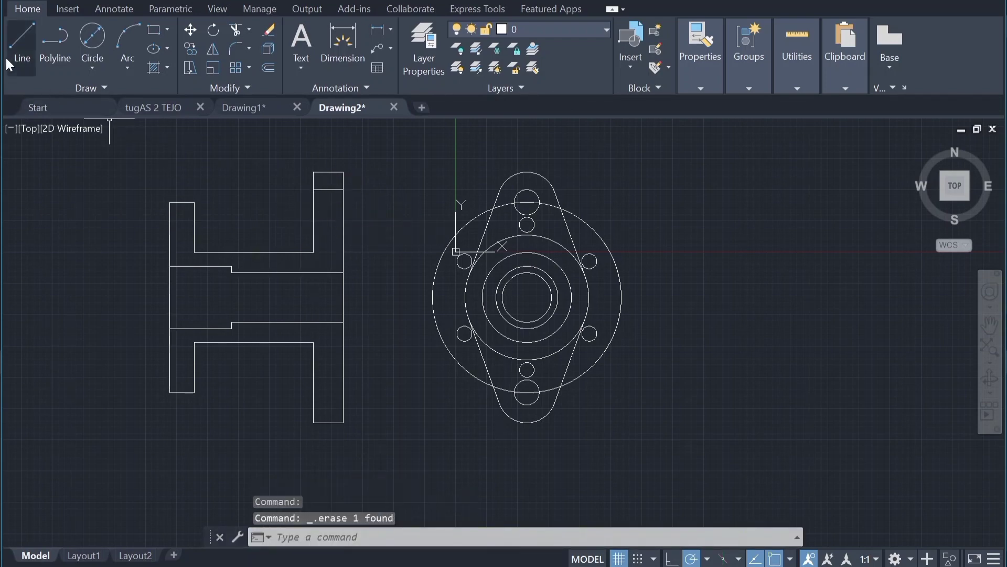
Step: Redraw the line level with the bolt hole's bottom across that flange
{"action": "left_click", "coordinate": [11, 46]}
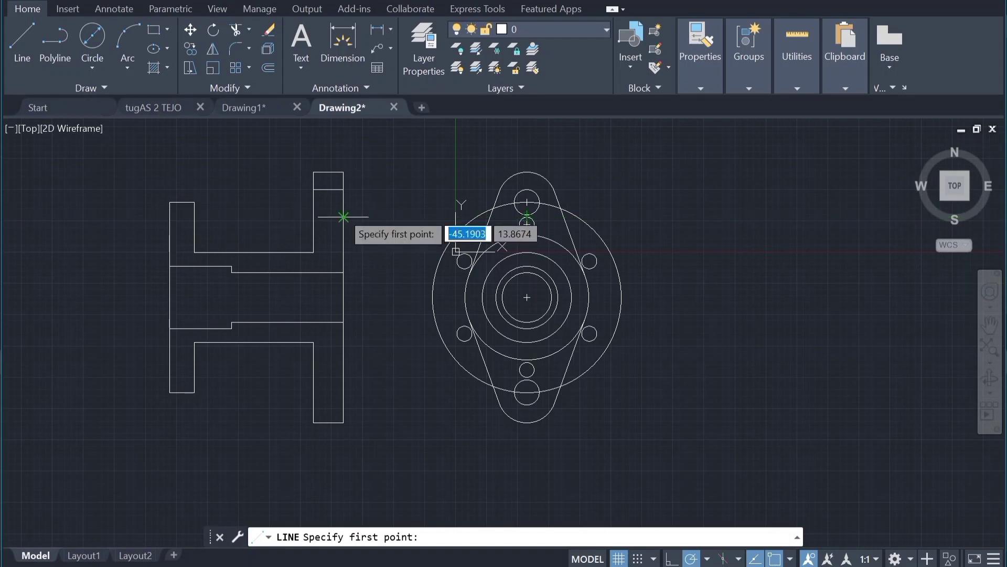
{"action": "scroll", "coordinate": [343, 212], "scroll_direction": "up", "scroll_amount": 2}
{"action": "scroll", "coordinate": [343, 210], "scroll_direction": "up", "scroll_amount": 2}
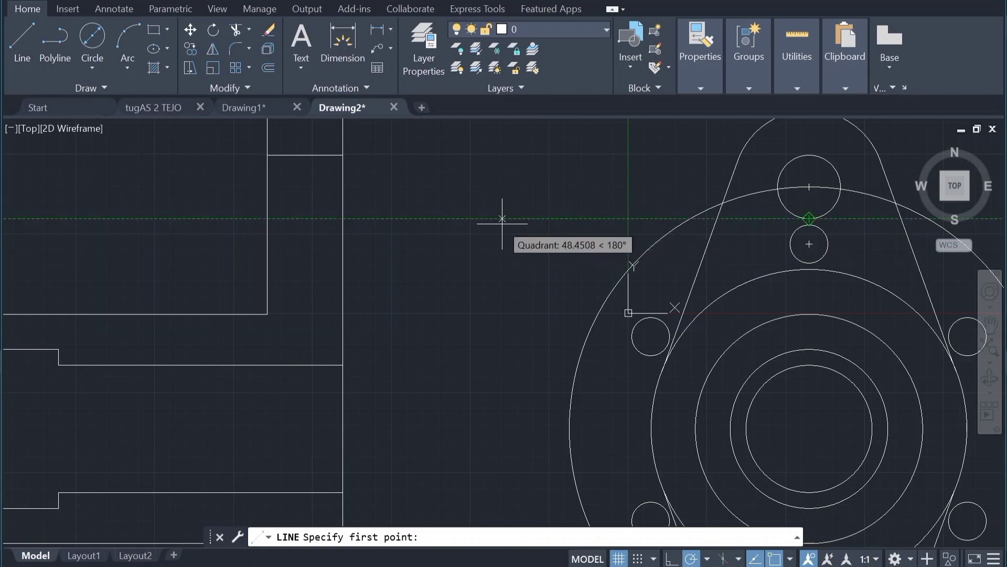
{"action": "left_click", "coordinate": [343, 218]}
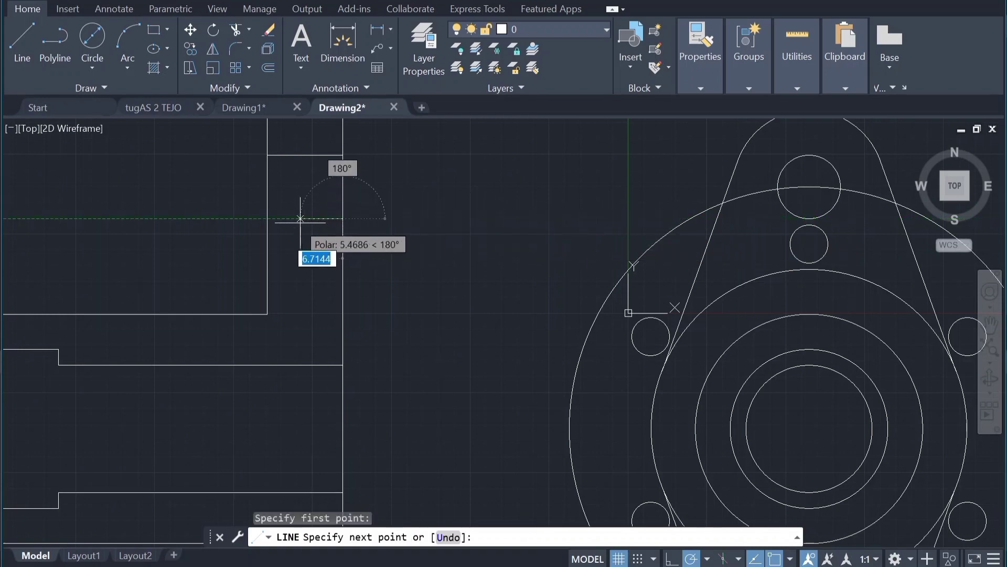
{"action": "left_click", "coordinate": [267, 218]}
{"action": "key", "text": "Escape"}
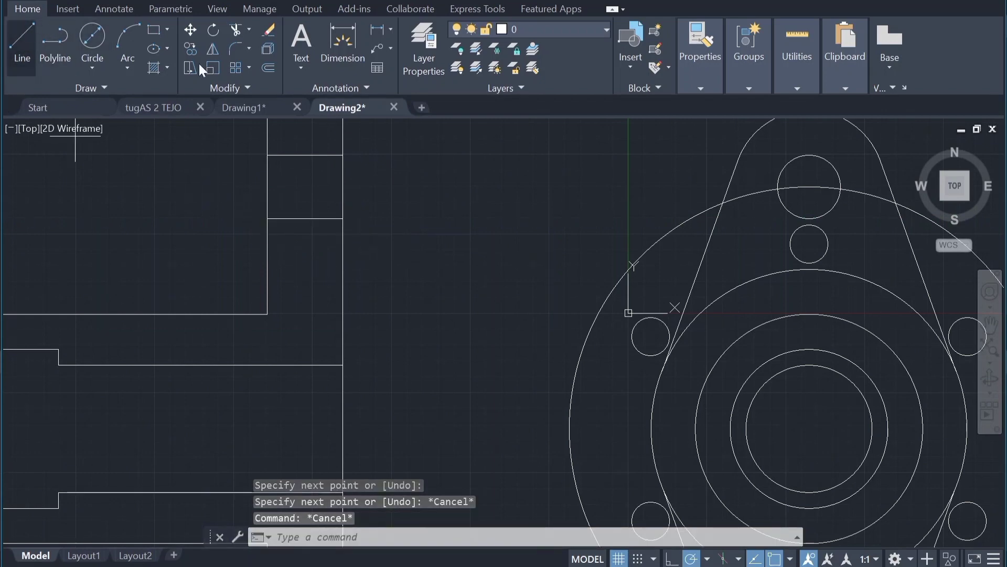
Step: Add matching lines level with the bolt hole's top and bottom across the other flange
{"action": "key", "text": "Return"}
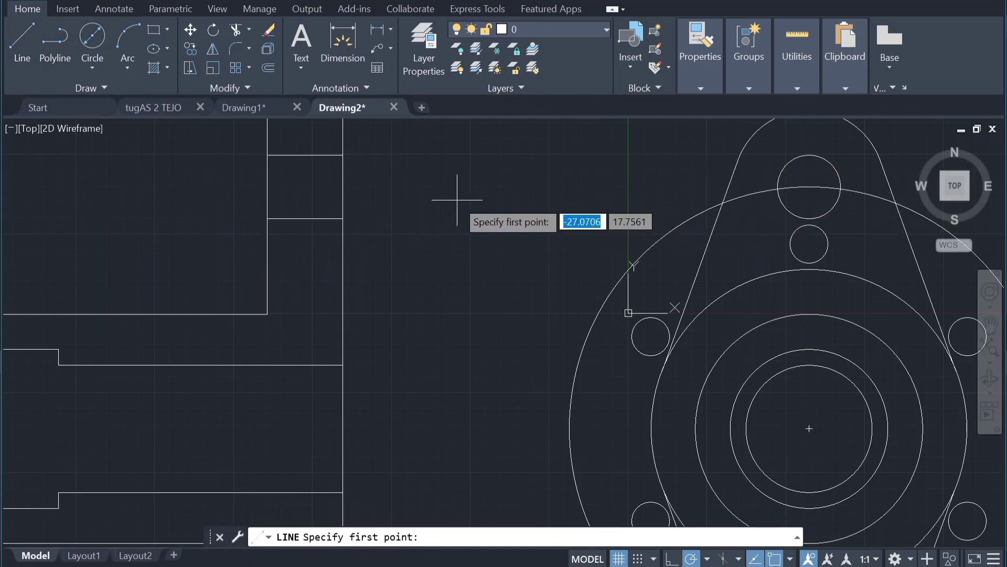
{"action": "scroll", "coordinate": [457, 199], "scroll_direction": "down", "scroll_amount": 2}
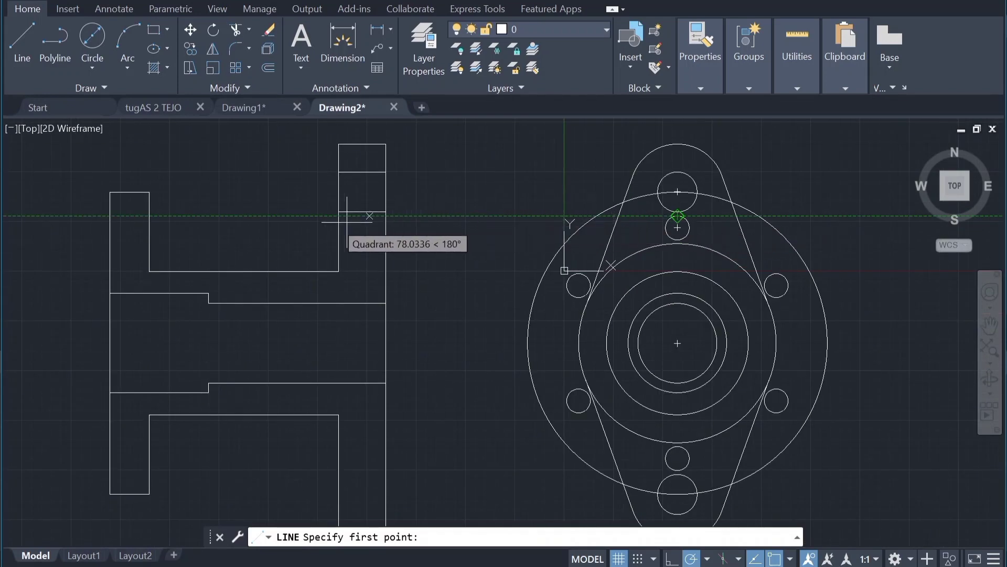
{"action": "left_click", "coordinate": [150, 214]}
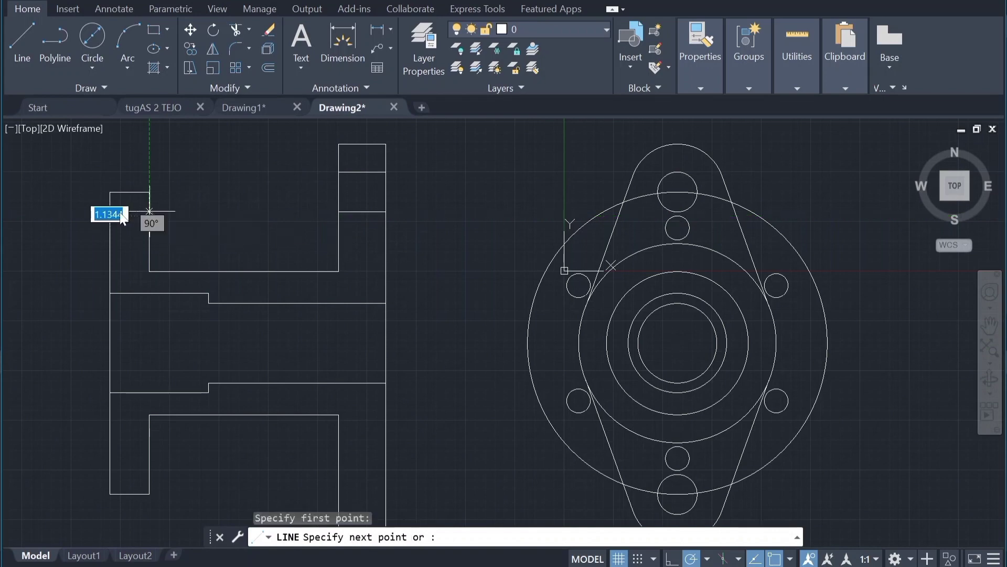
{"action": "left_click", "coordinate": [110, 215]}
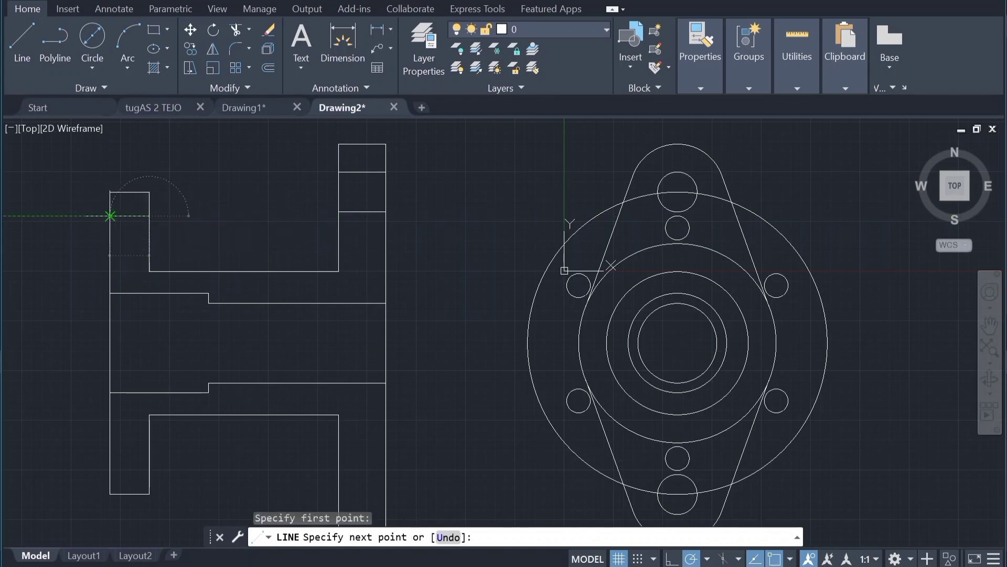
{"action": "key", "text": "Escape"}
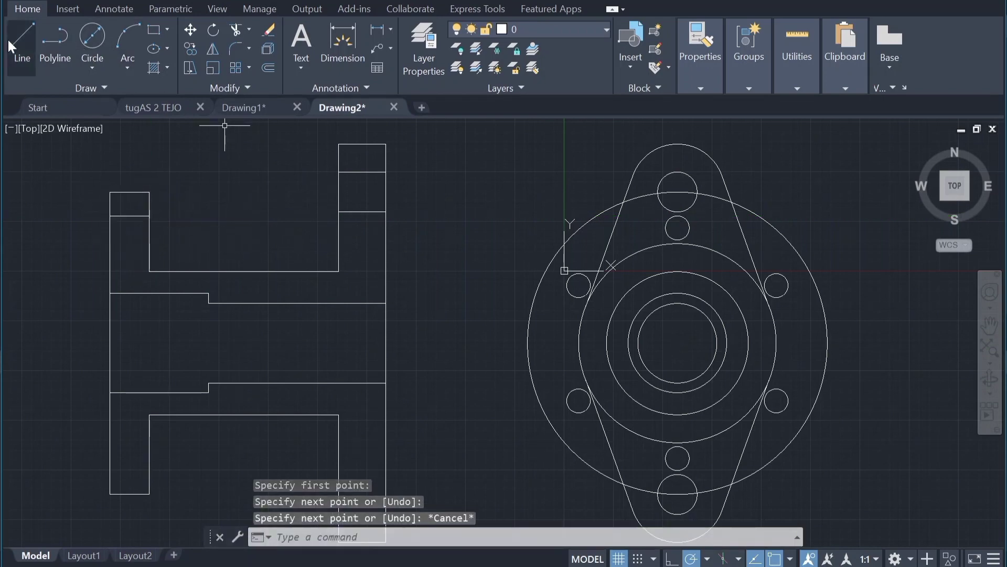
{"action": "left_click", "coordinate": [8, 38]}
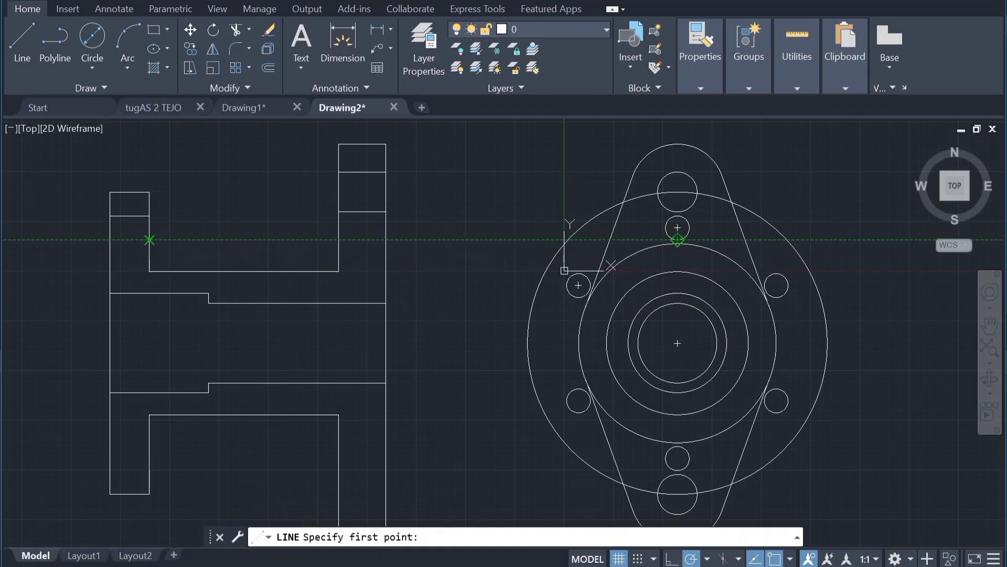
{"action": "left_click", "coordinate": [149, 239]}
{"action": "left_click", "coordinate": [110, 239]}
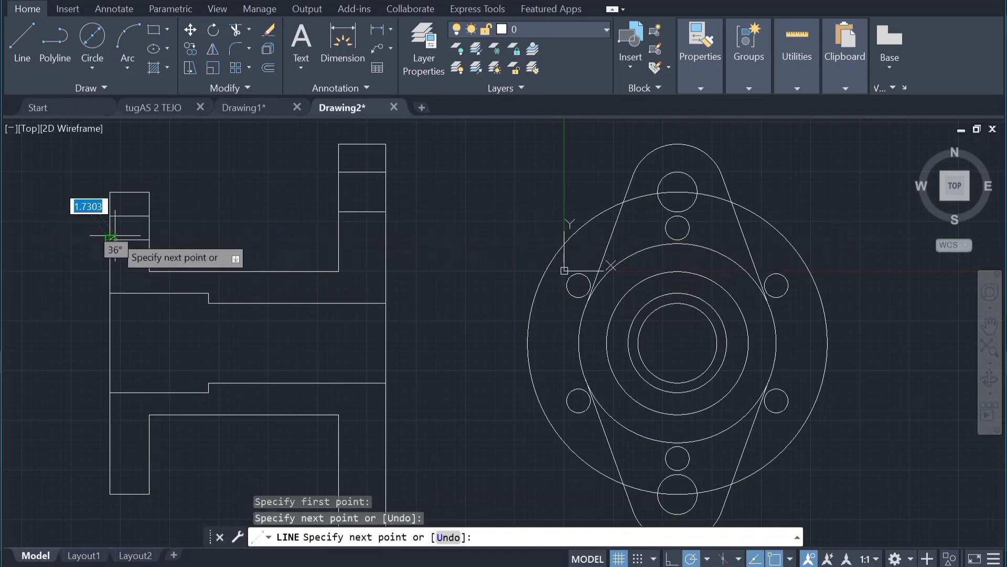
{"action": "key", "text": "Escape"}
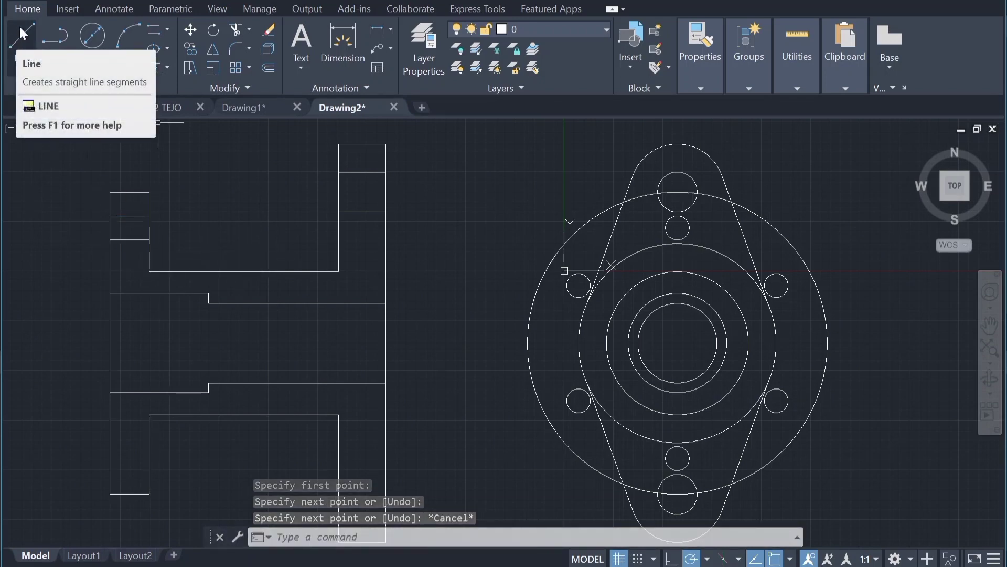
Step: Draw a projection line from the left bolt hole's top quadrant across the whole side view, then select it
{"action": "left_click", "coordinate": [24, 31]}
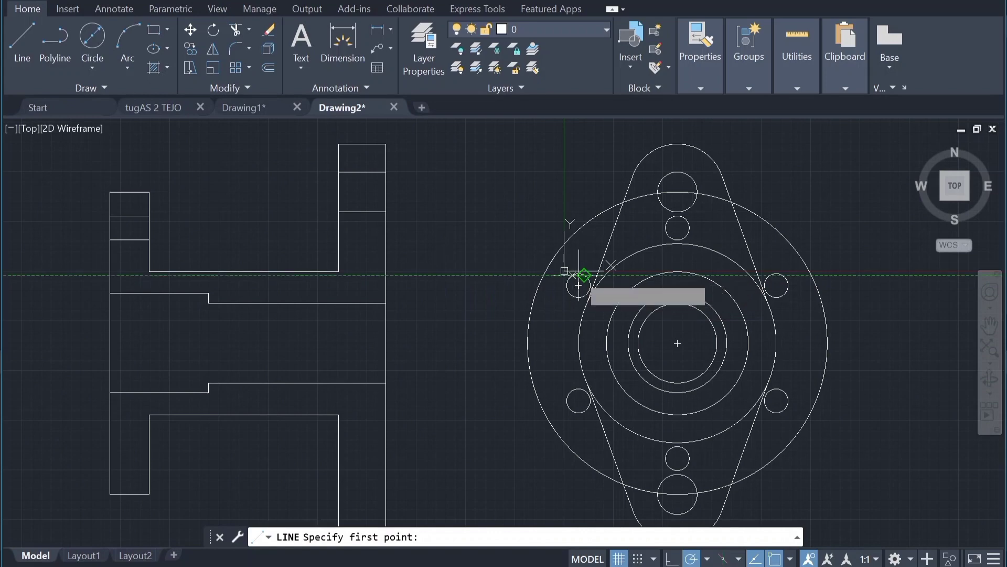
{"action": "scroll", "coordinate": [584, 275], "scroll_direction": "up", "scroll_amount": 2}
{"action": "scroll", "coordinate": [583, 275], "scroll_direction": "up", "scroll_amount": 3}
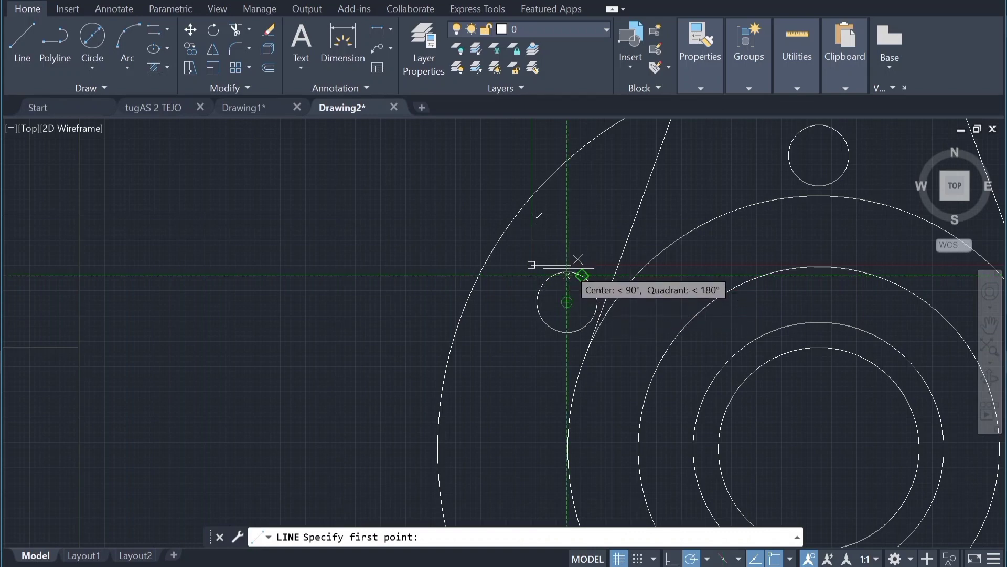
{"action": "scroll", "coordinate": [569, 268], "scroll_direction": "up", "scroll_amount": 2}
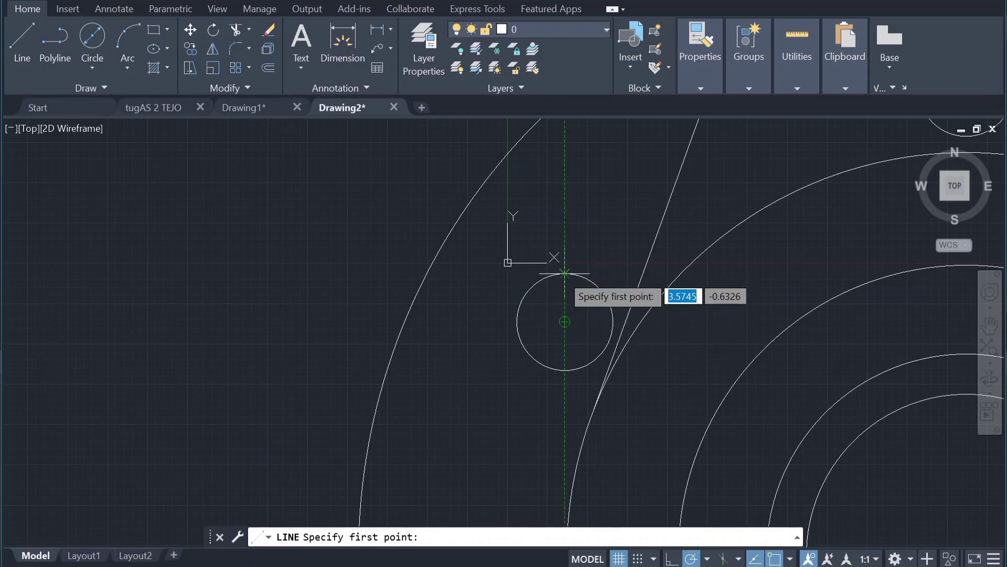
{"action": "left_click", "coordinate": [564, 274]}
{"action": "scroll", "coordinate": [563, 274], "scroll_direction": "down", "scroll_amount": 2}
{"action": "scroll", "coordinate": [563, 274], "scroll_direction": "down", "scroll_amount": 2}
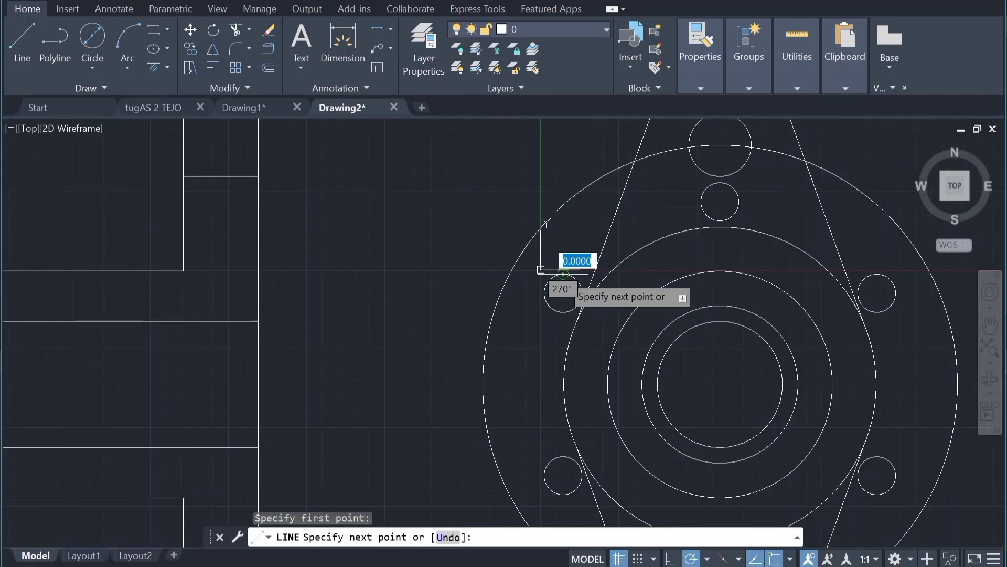
{"action": "scroll", "coordinate": [562, 265], "scroll_direction": "down", "scroll_amount": 2}
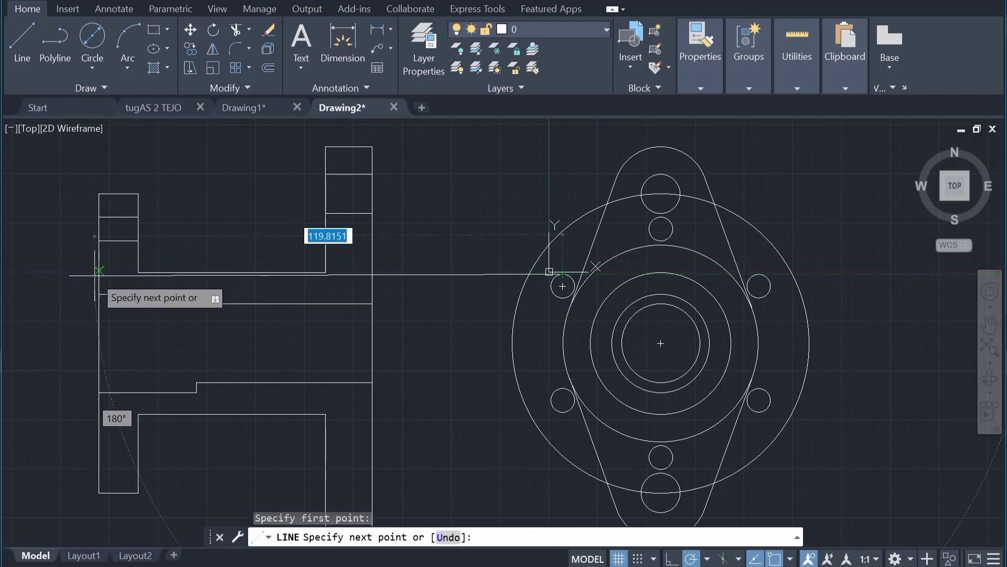
{"action": "left_click", "coordinate": [98, 273]}
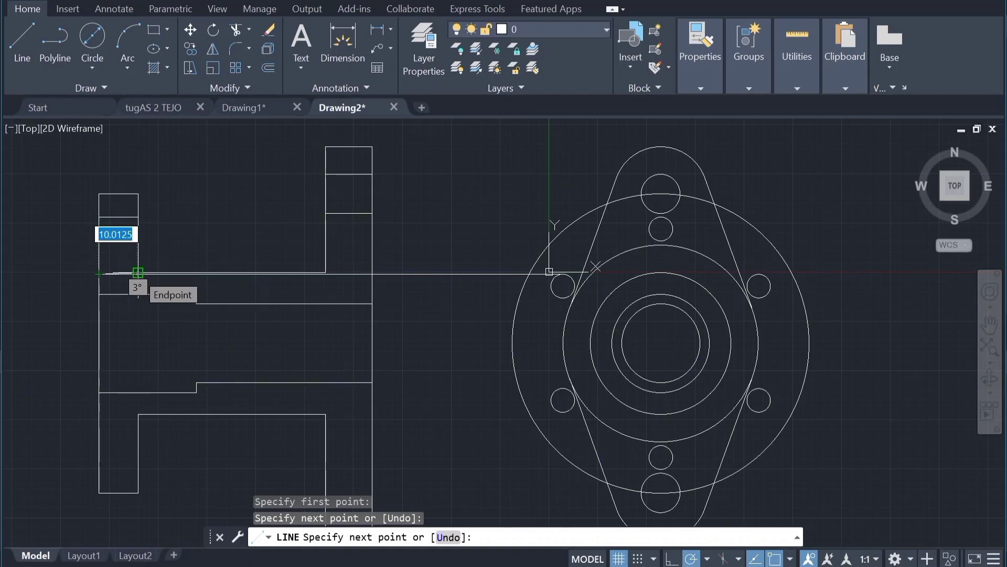
{"action": "left_click", "coordinate": [138, 272]}
{"action": "key", "text": "Escape"}
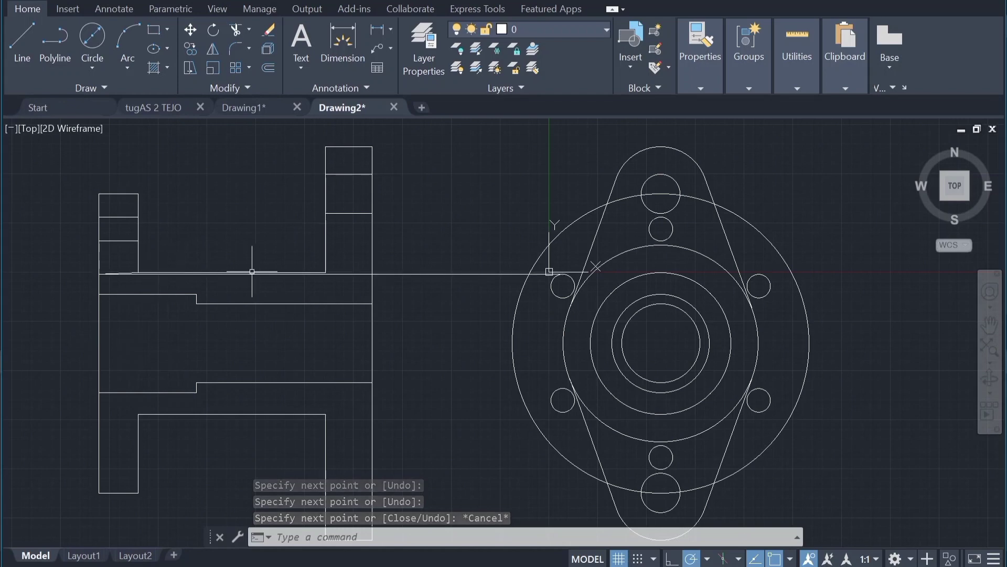
{"action": "left_click", "coordinate": [340, 274]}
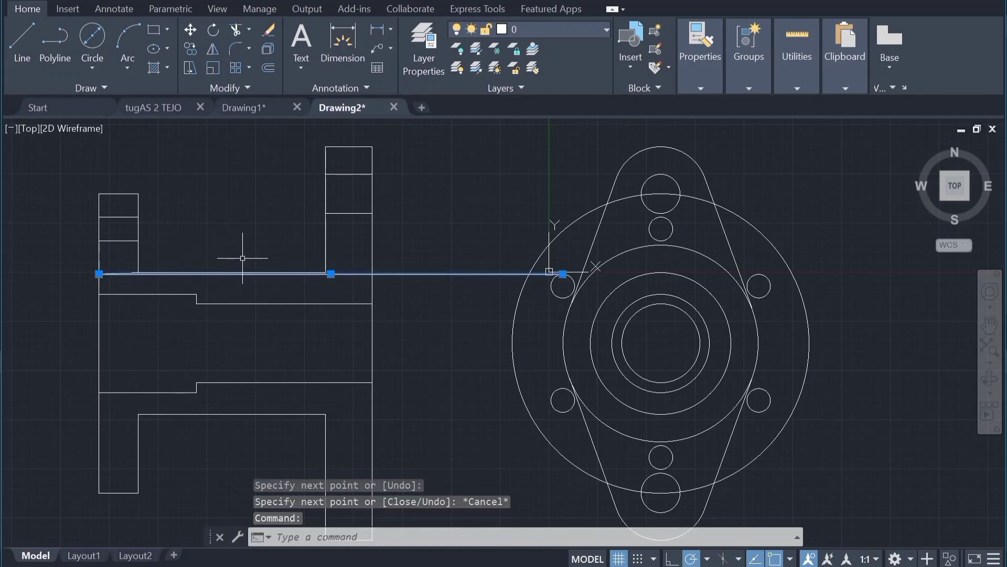
Step: Pan to the projection line's left end and delete it with the adjacent short segment
{"action": "scroll", "coordinate": [243, 258], "scroll_direction": "down", "scroll_amount": 2}
{"action": "scroll", "coordinate": [242, 258], "scroll_direction": "up", "scroll_amount": 4}
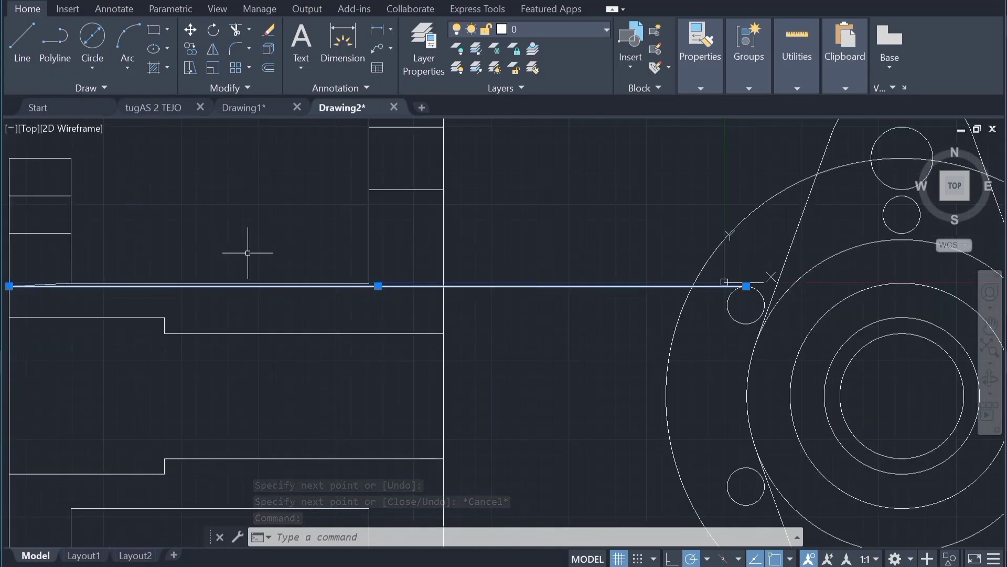
{"action": "scroll", "coordinate": [247, 254], "scroll_direction": "up", "scroll_amount": 2}
{"action": "middle_click_drag", "start_coordinate": [247, 254], "coordinate": [454, 186]}
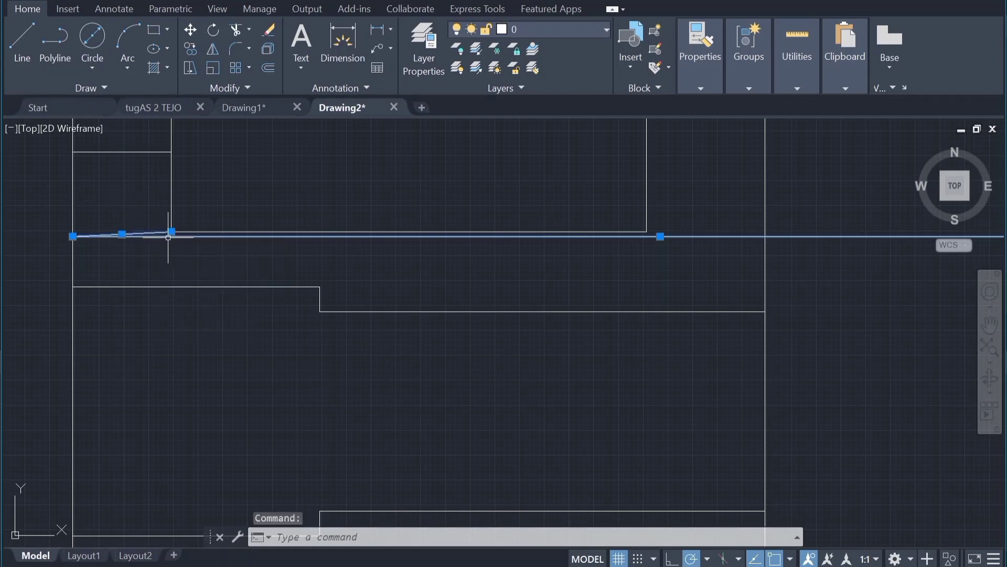
{"action": "left_click", "coordinate": [171, 232]}
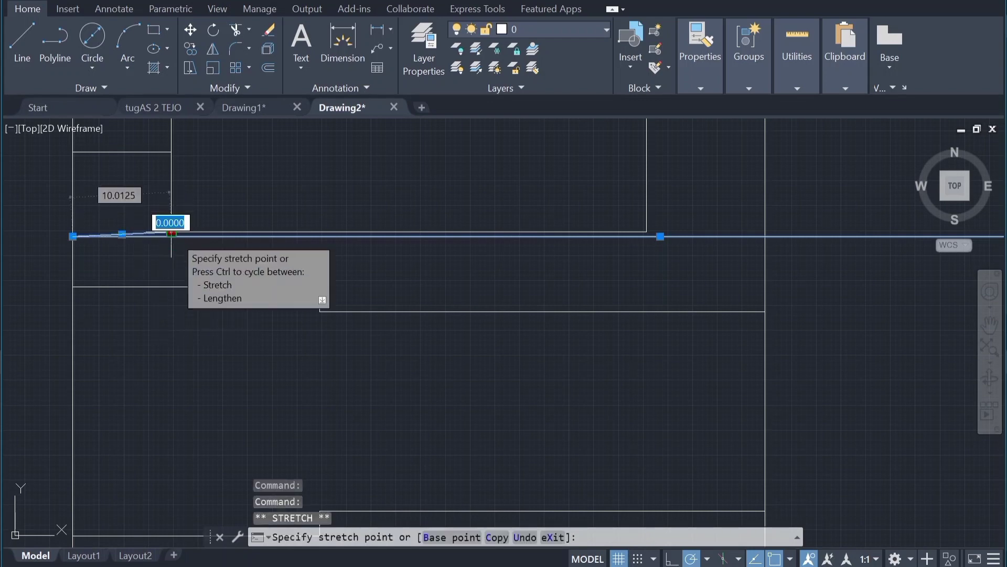
{"action": "left_click", "coordinate": [149, 234]}
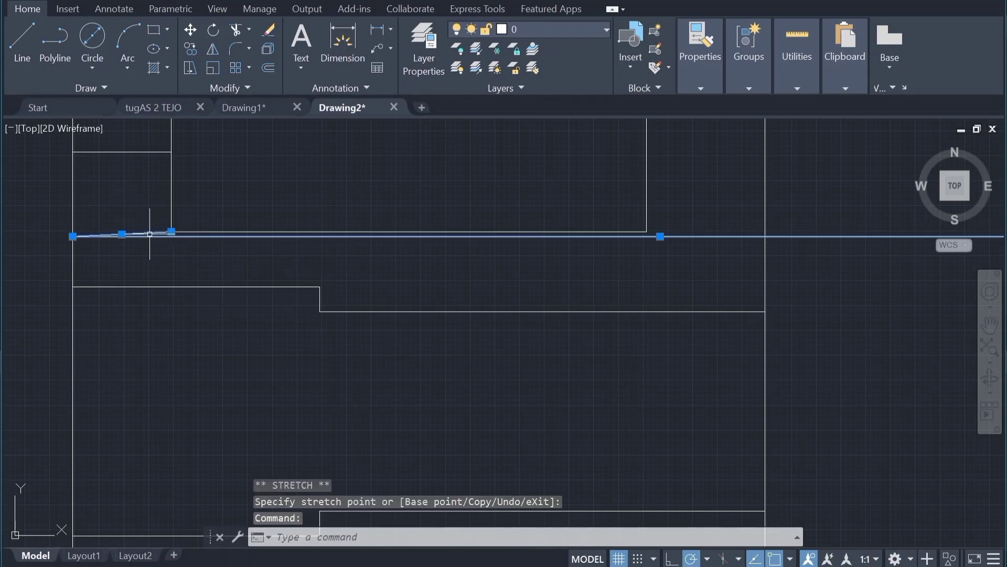
{"action": "key", "text": "Delete"}
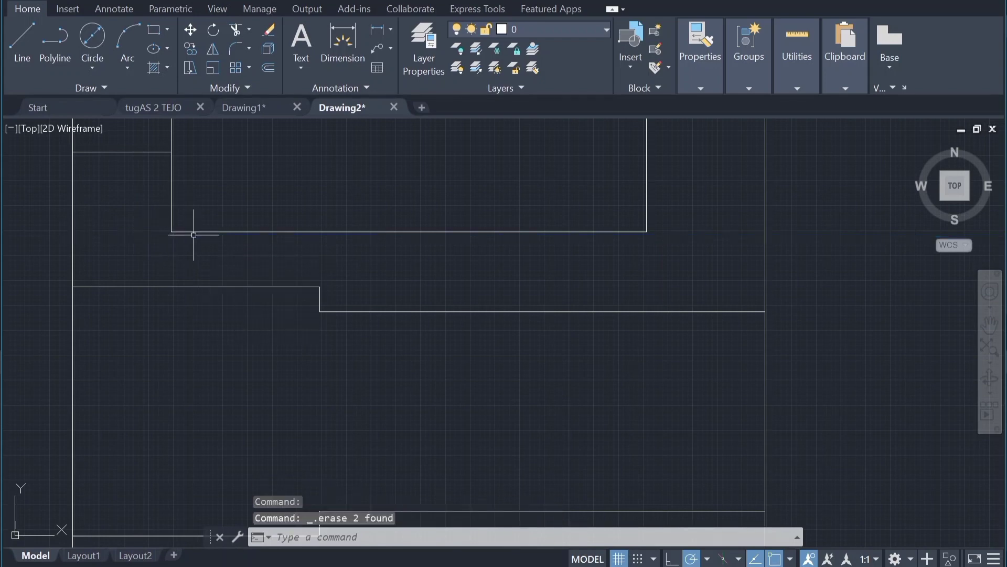
Step: Start a line projected from the bolt hole's top to the side view's flange corner
{"action": "left_click", "coordinate": [25, 40]}
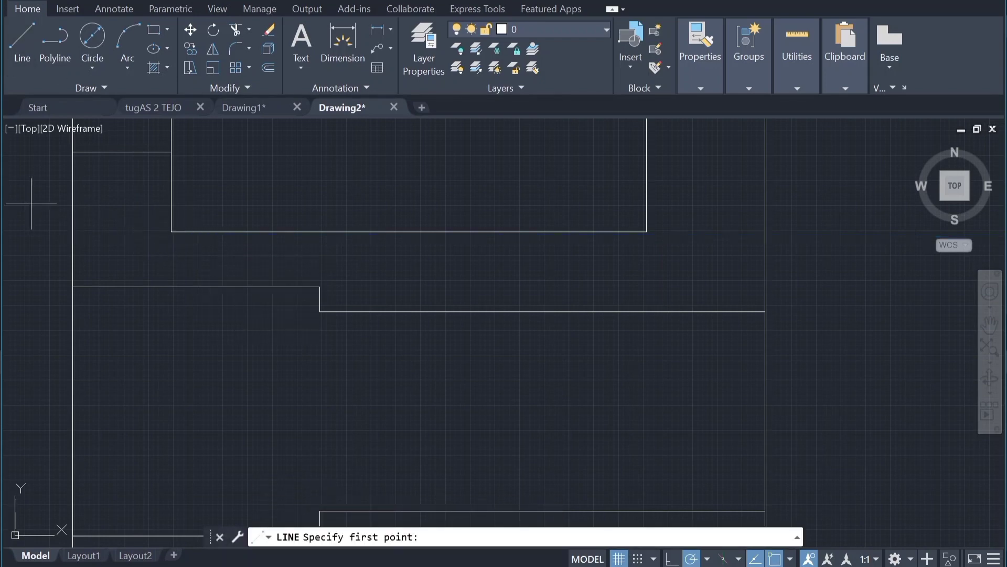
{"action": "scroll", "coordinate": [399, 344], "scroll_direction": "down", "scroll_amount": 1}
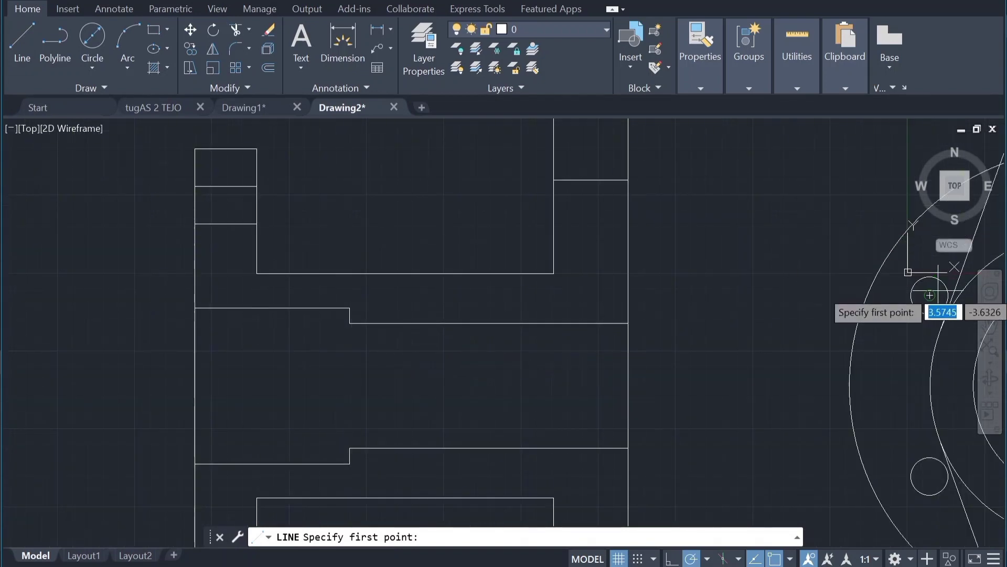
{"action": "scroll", "coordinate": [932, 313], "scroll_direction": "up", "scroll_amount": 2}
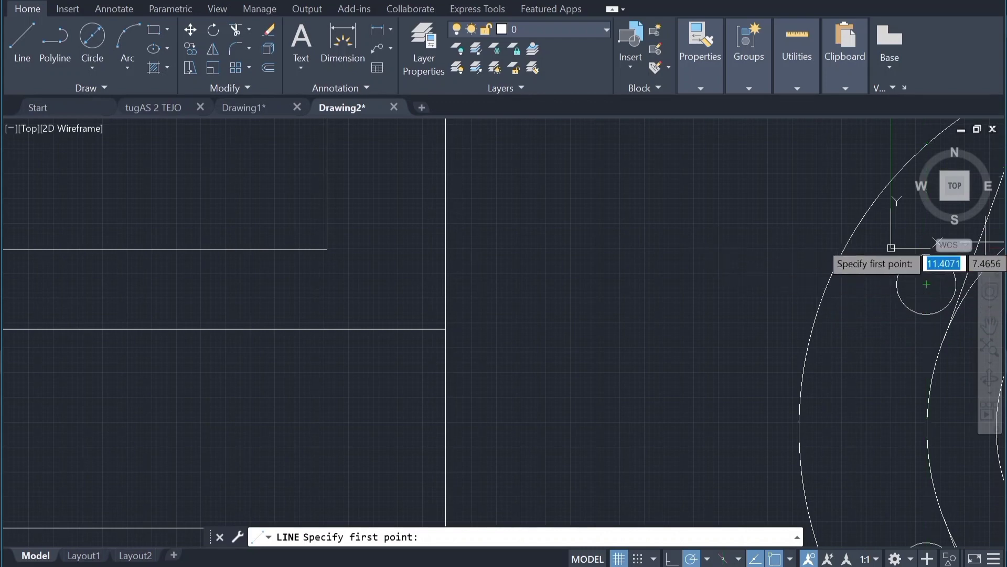
{"action": "left_click", "coordinate": [927, 255]}
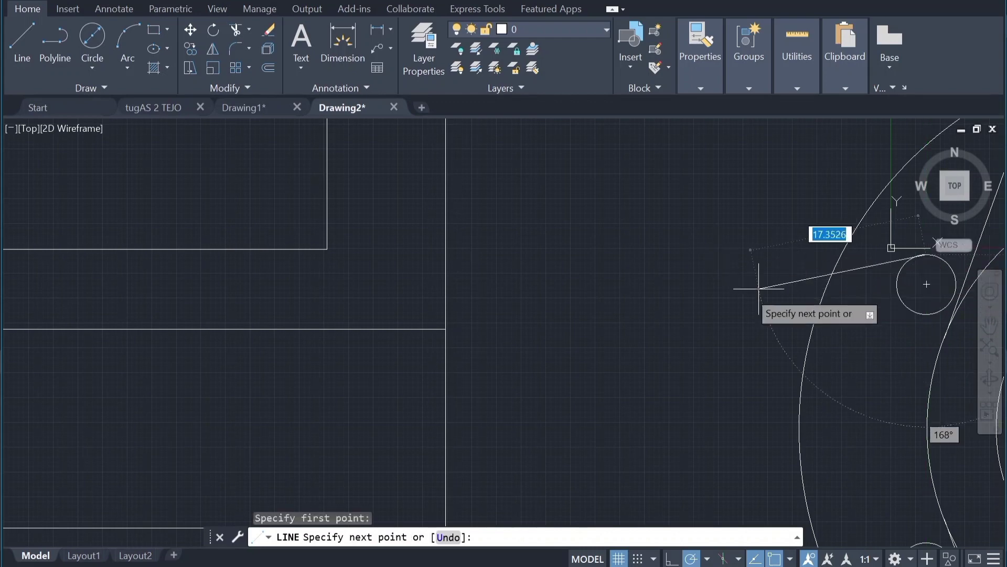
{"action": "scroll", "coordinate": [711, 266], "scroll_direction": "down", "scroll_amount": 3}
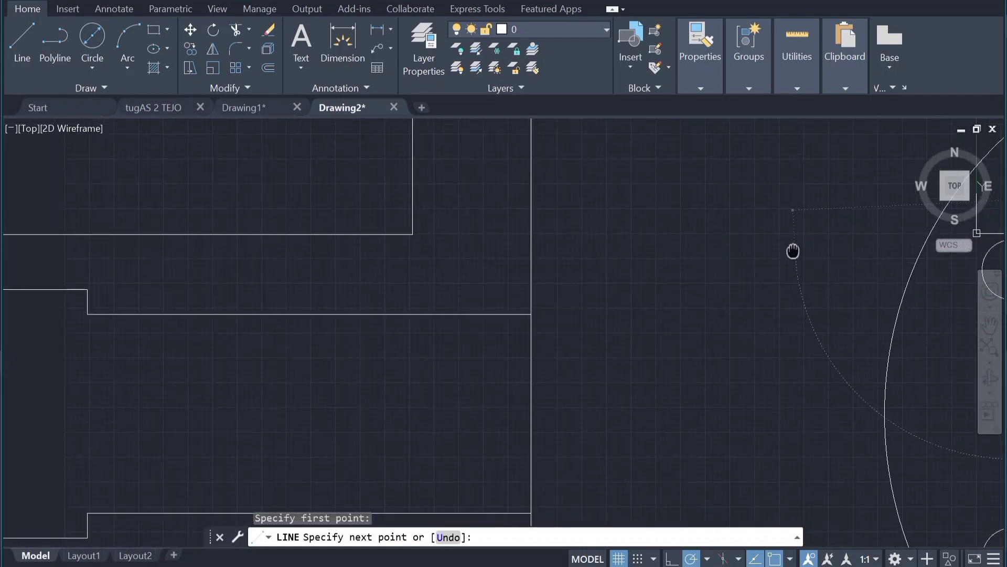
{"action": "scroll", "coordinate": [446, 268], "scroll_direction": "up", "scroll_amount": 2}
{"action": "scroll", "coordinate": [472, 269], "scroll_direction": "up", "scroll_amount": 1}
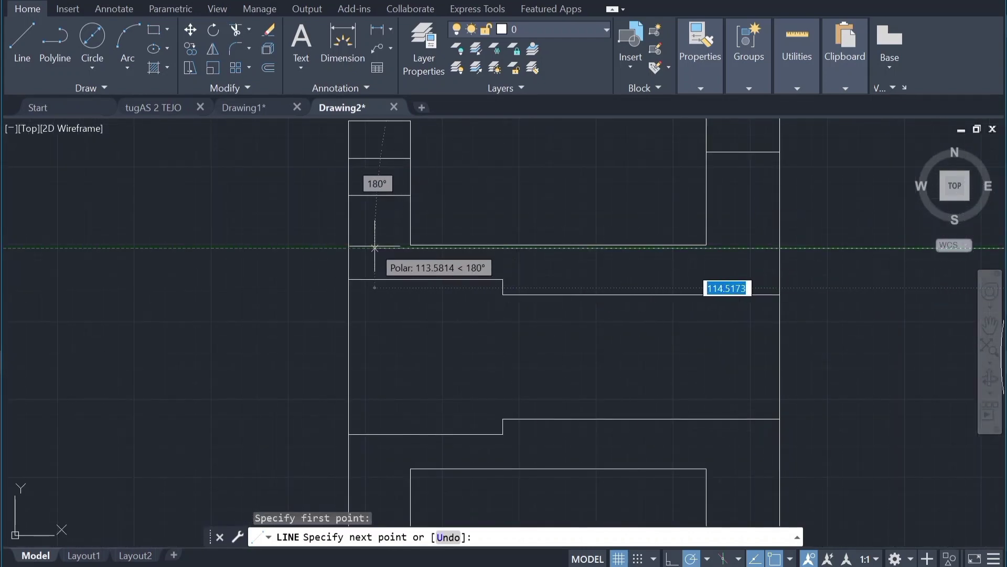
{"action": "left_click", "coordinate": [349, 248]}
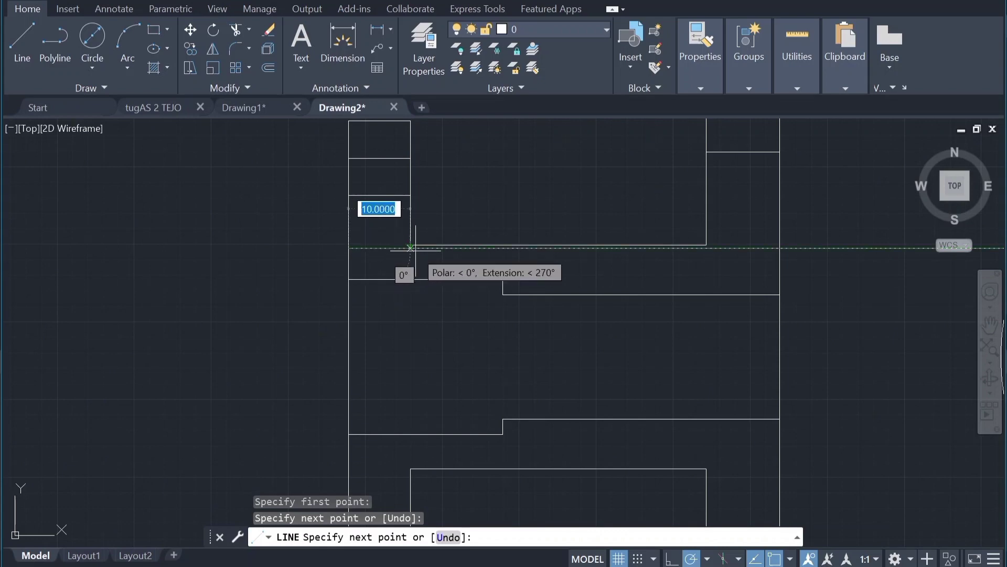
Step: Add a 6-unit segment and closing edge, then delete the long horizontal line
{"action": "left_click", "coordinate": [411, 247]}
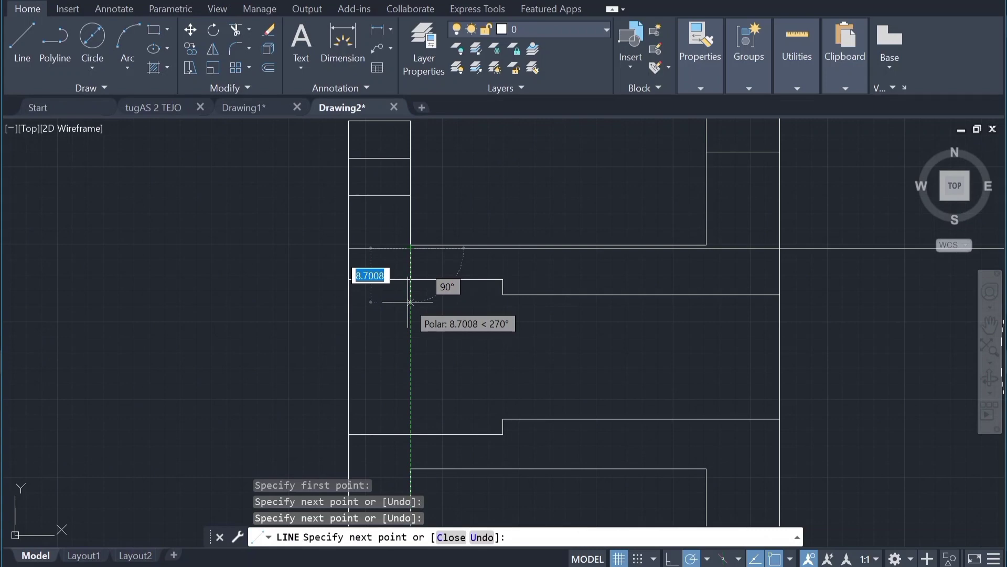
{"action": "type", "text": "6"}
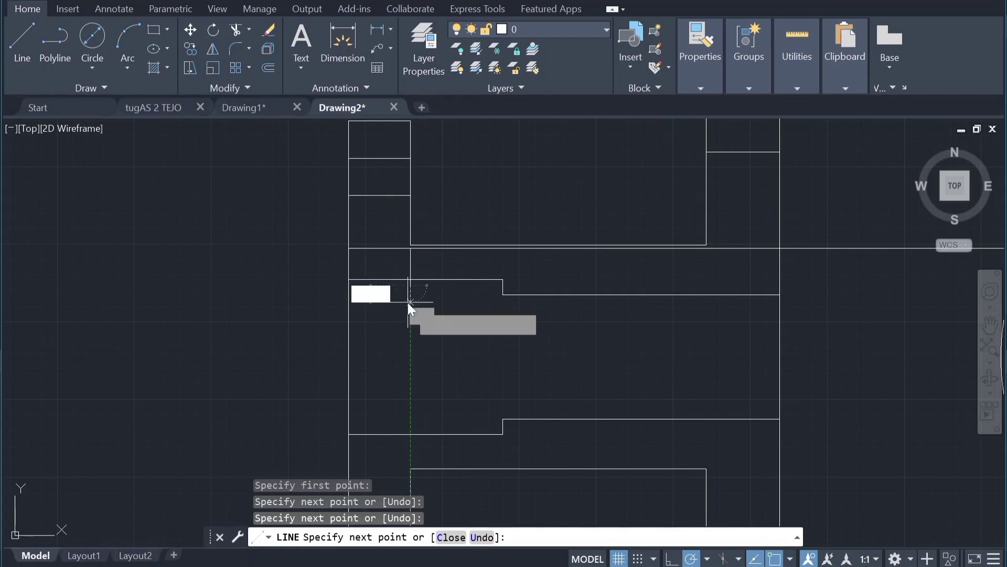
{"action": "key", "text": "Return"}
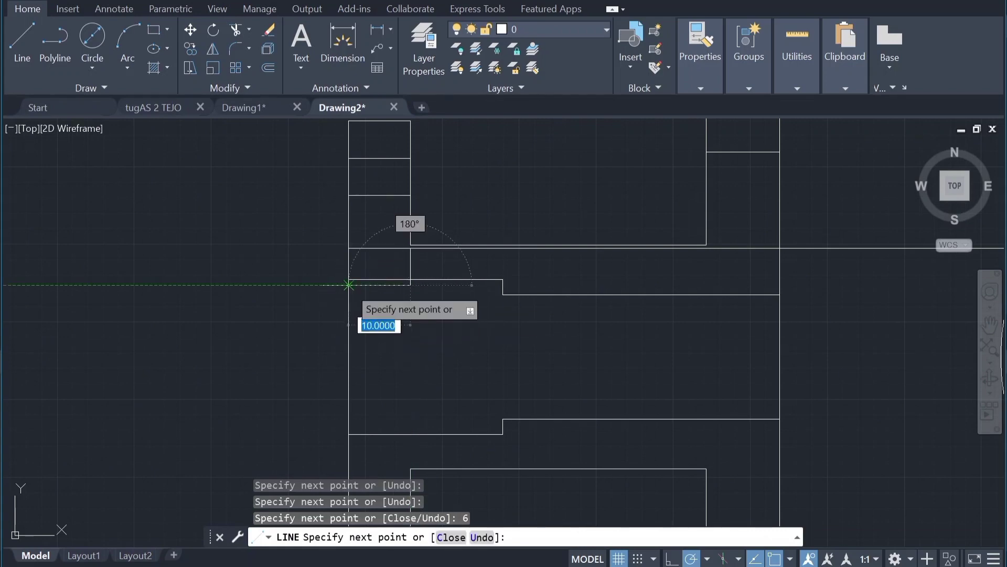
{"action": "left_click", "coordinate": [348, 285]}
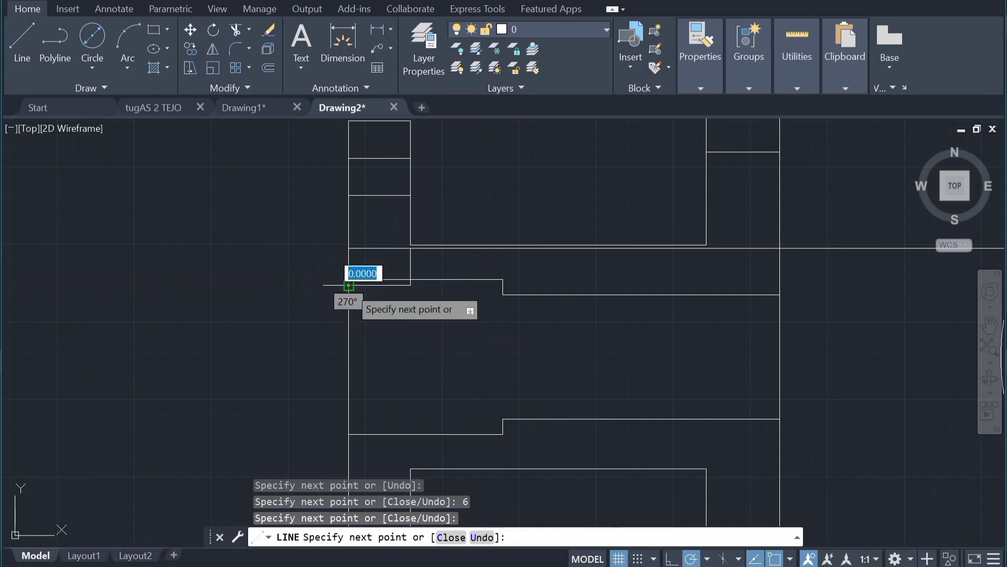
{"action": "key", "text": "Escape"}
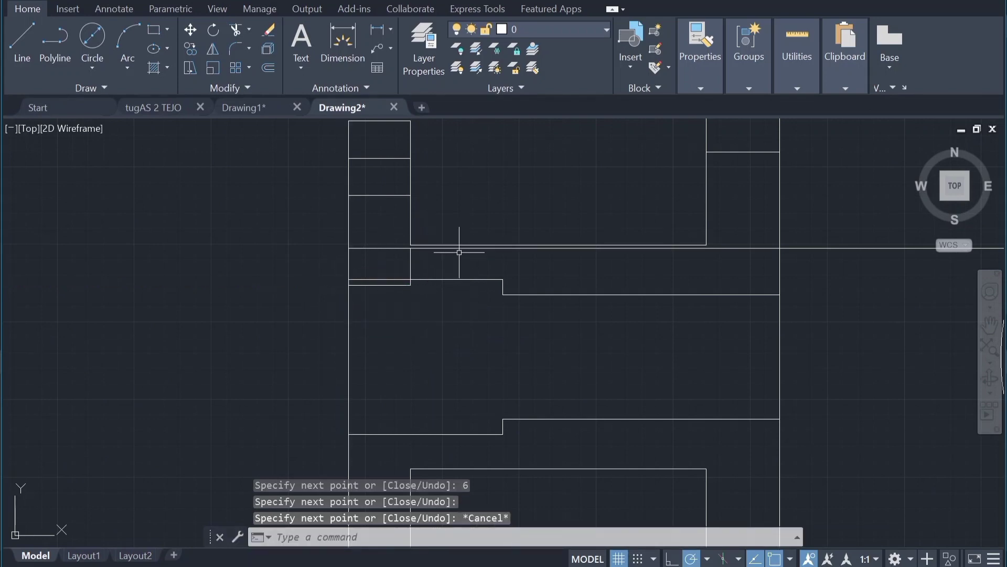
{"action": "left_click", "coordinate": [459, 247]}
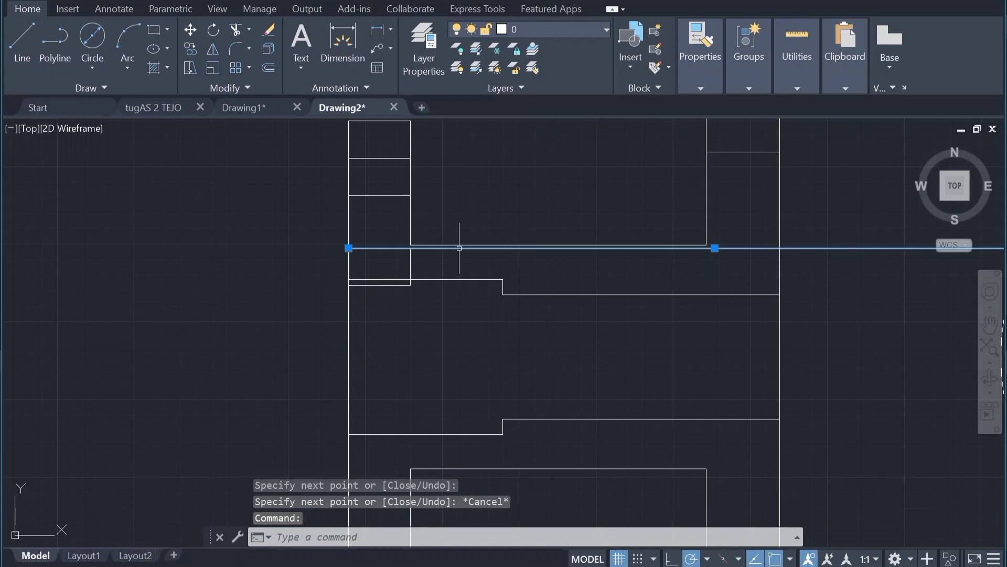
{"action": "key", "text": "Delete"}
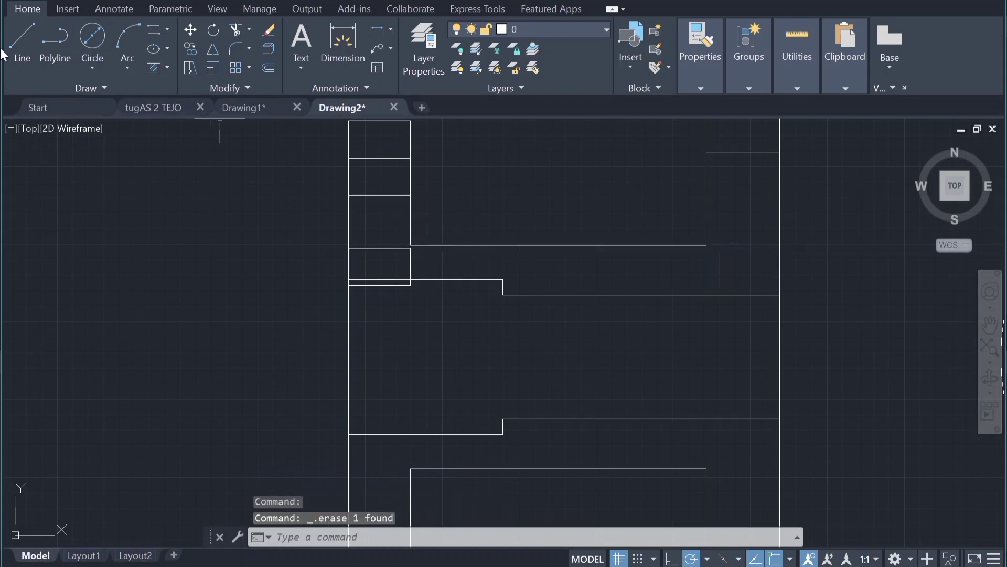
Step: Draw the vertical inner edge line from the flange's inner corner down to the lower endpoint
{"action": "left_click", "coordinate": [9, 44]}
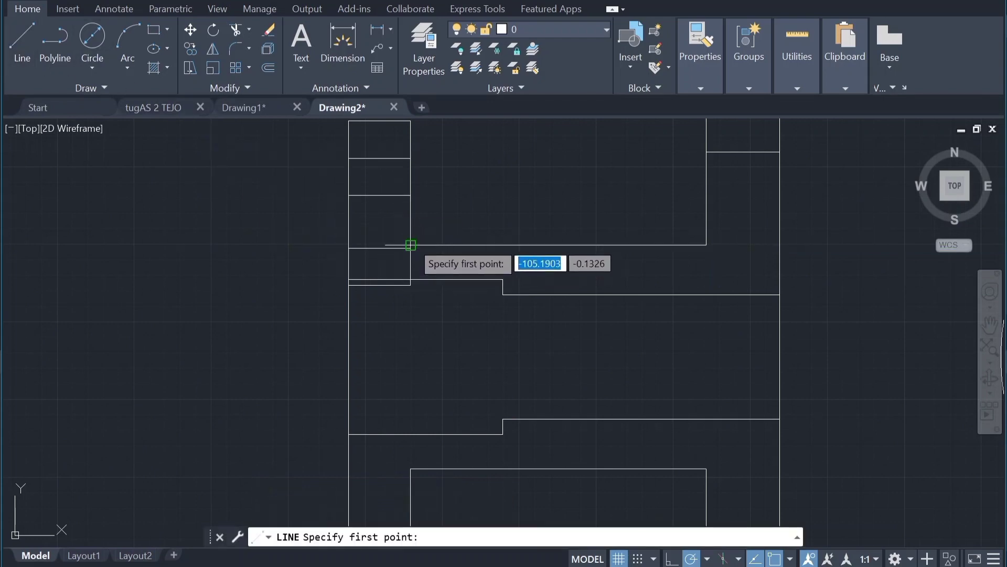
{"action": "left_click", "coordinate": [411, 245]}
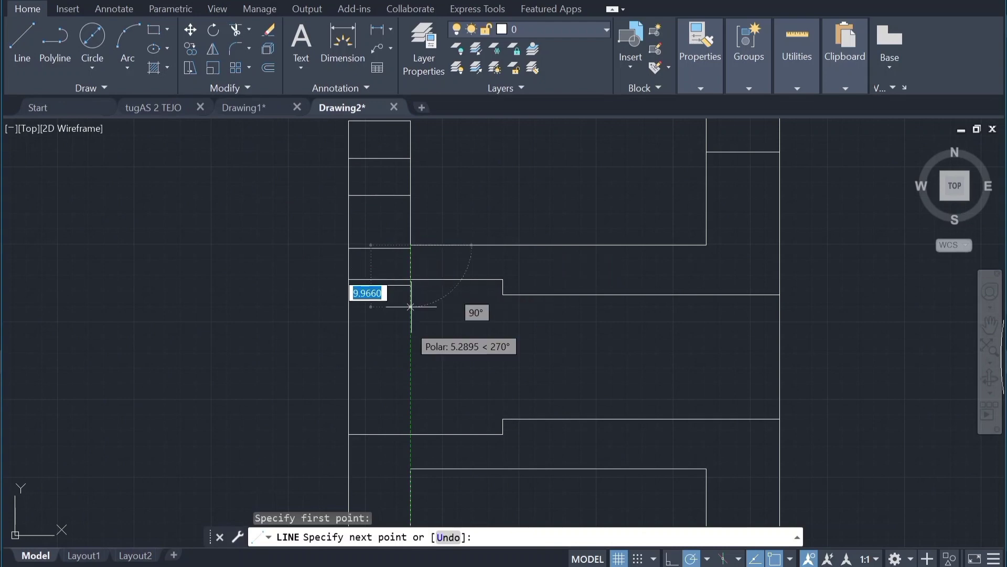
{"action": "left_click", "coordinate": [411, 468]}
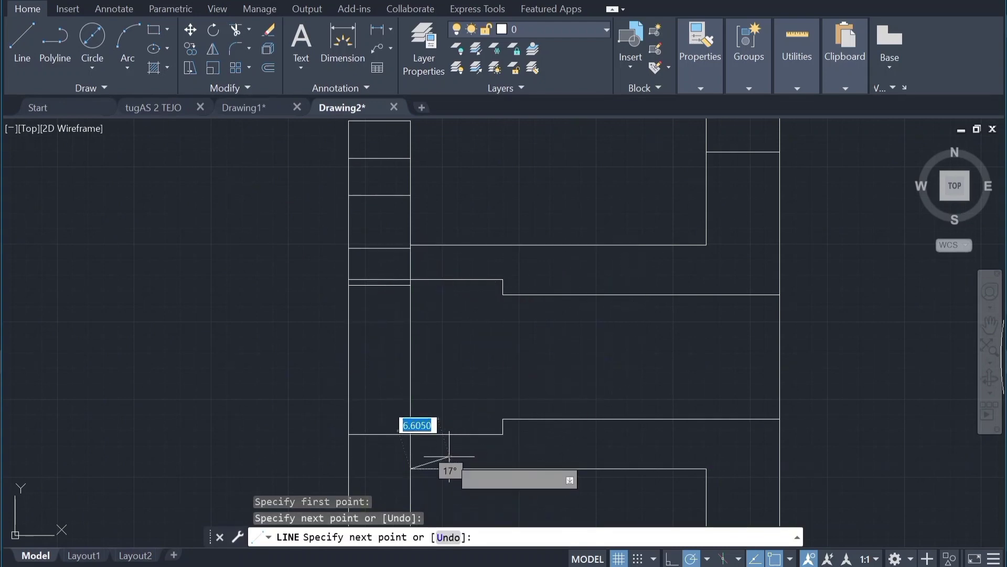
{"action": "key", "text": "Escape"}
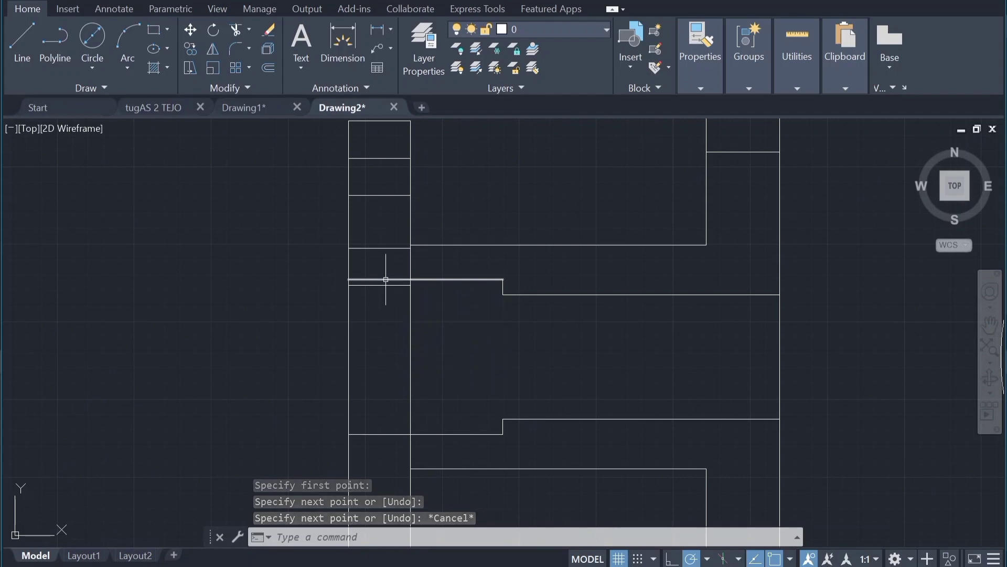
Step: Inspect the hub-step lines in Quick Properties, confirming the upper hub line is 25 long
{"action": "left_click", "coordinate": [382, 279]}
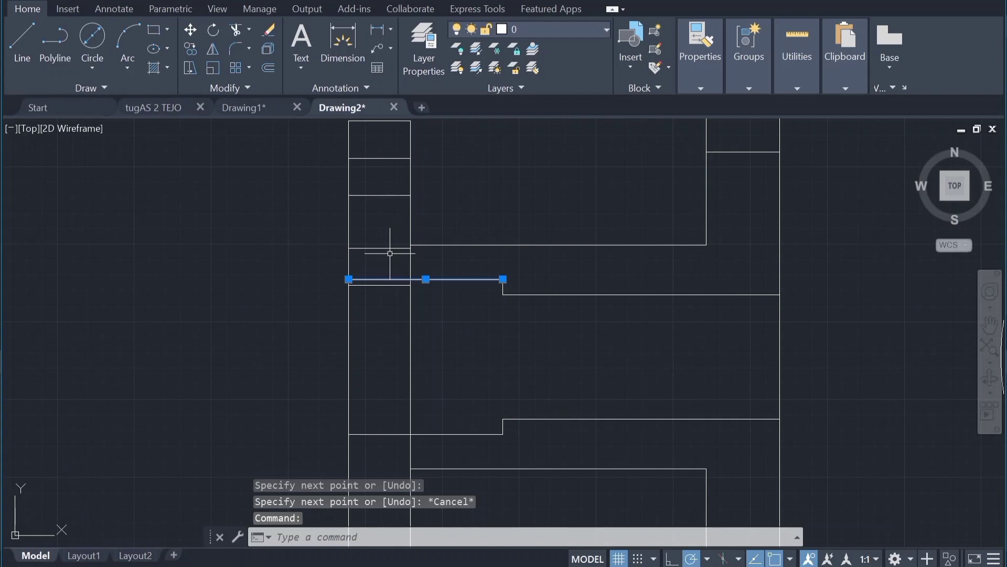
{"action": "left_click", "coordinate": [391, 252]}
{"action": "left_click", "coordinate": [395, 245]}
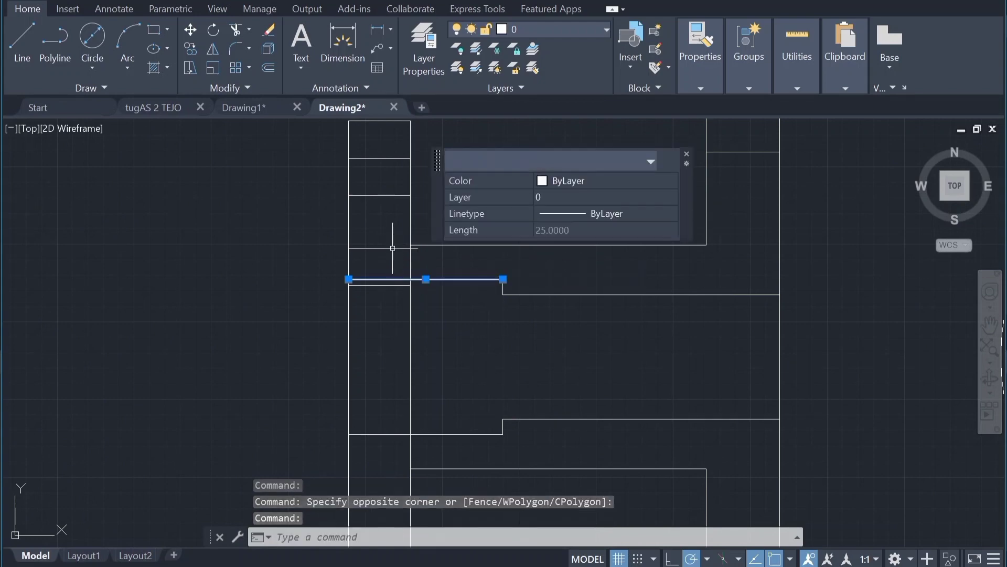
{"action": "left_click", "coordinate": [404, 301]}
{"action": "left_click", "coordinate": [474, 273]}
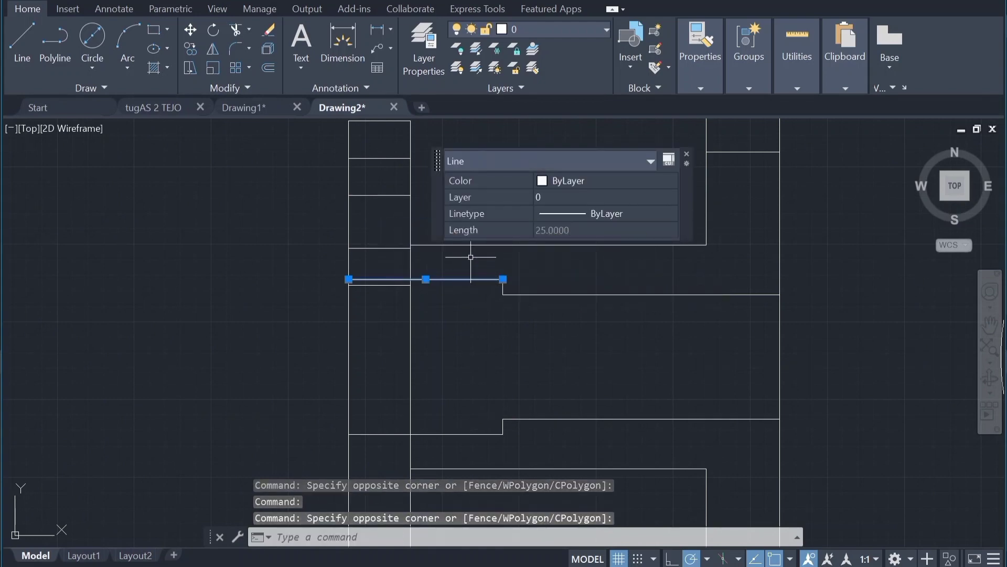
{"action": "key", "text": "Escape"}
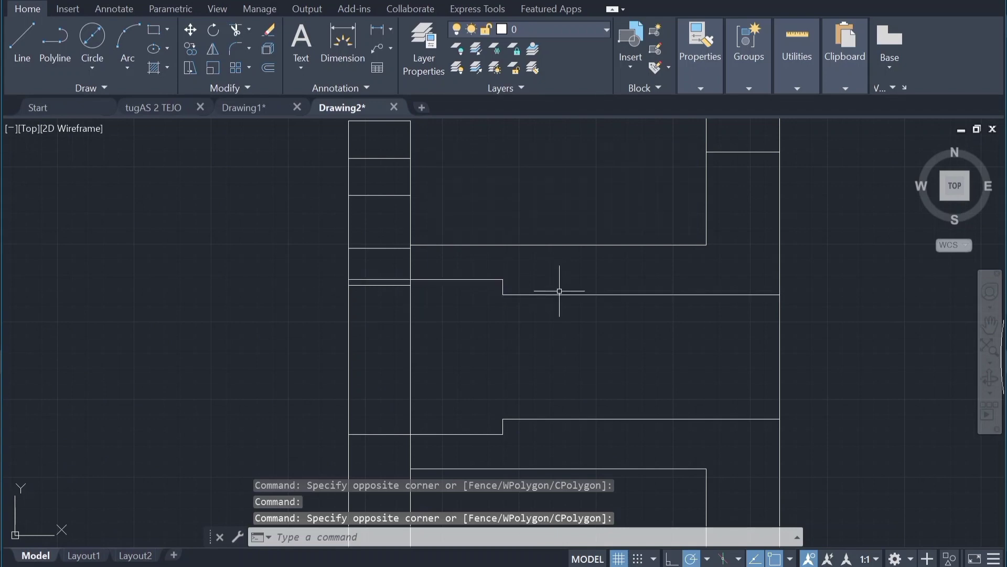
Step: Select the two upper bolt-hole lines of the left flange
{"action": "scroll", "coordinate": [541, 179], "scroll_direction": "down", "scroll_amount": 2}
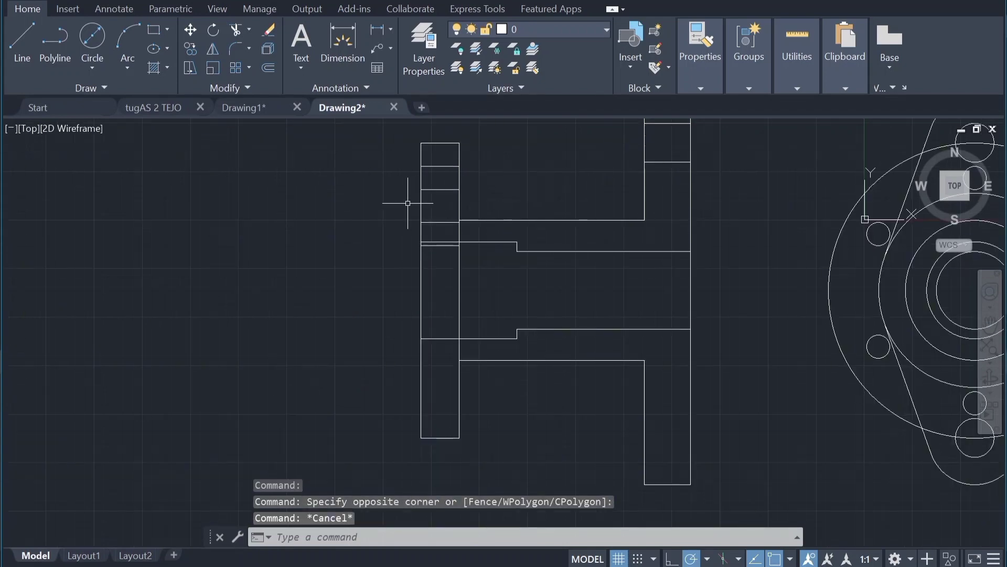
{"action": "left_click", "coordinate": [446, 189]}
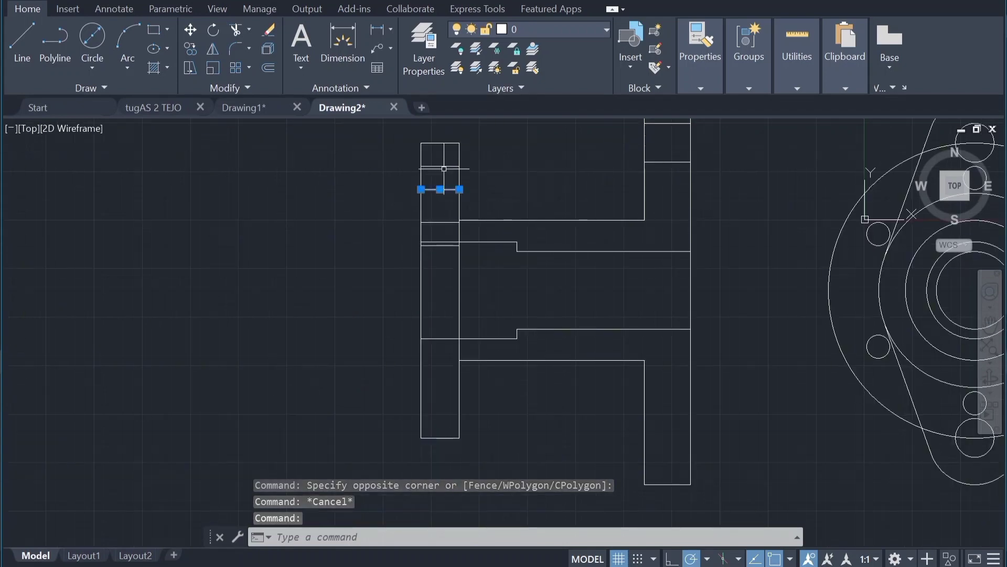
{"action": "left_click", "coordinate": [446, 166]}
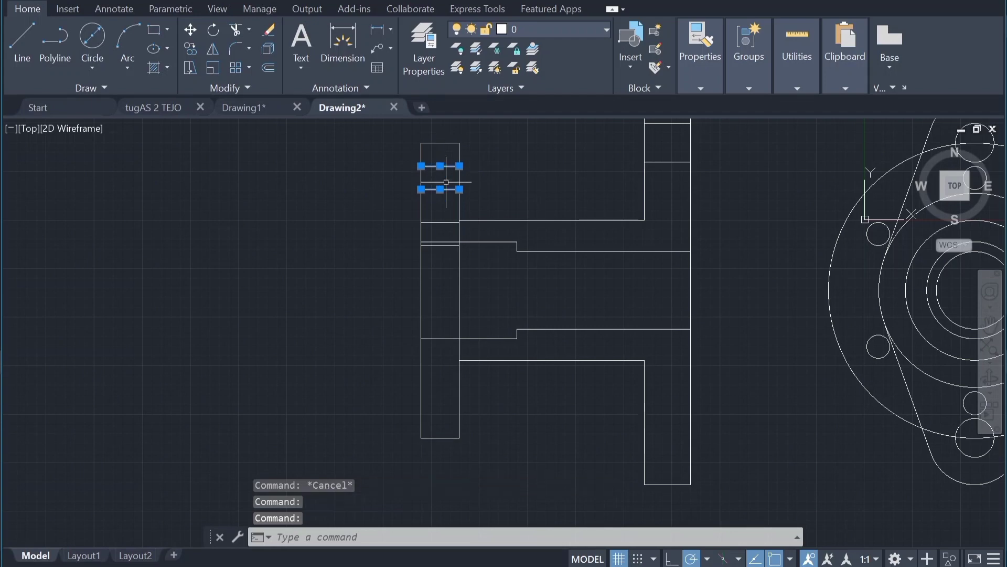
Step: Add two more left-flange lines and two right-flange bolt-hole lines to the selection
{"action": "left_click", "coordinate": [447, 244]}
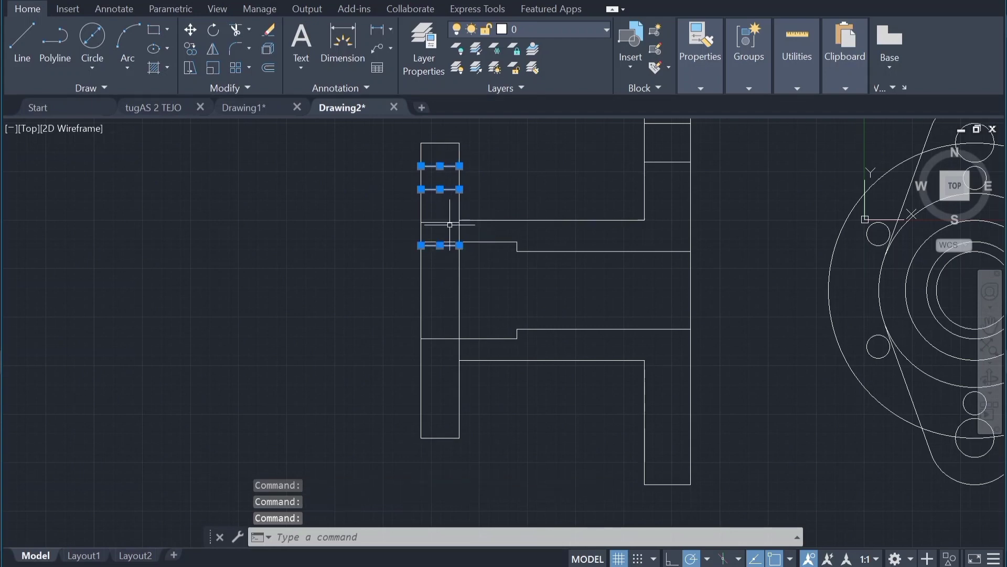
{"action": "left_click", "coordinate": [457, 220]}
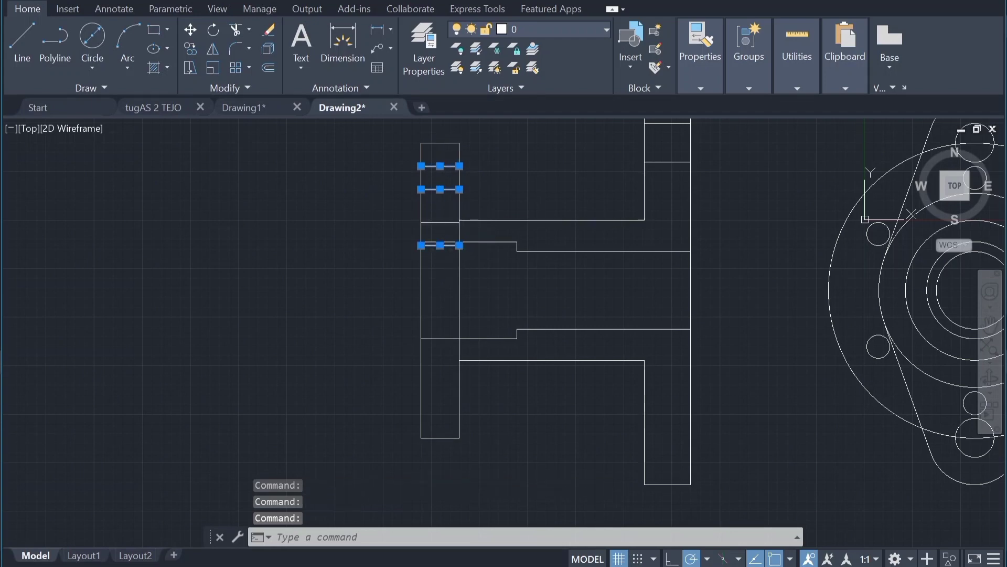
{"action": "left_click", "coordinate": [680, 162]}
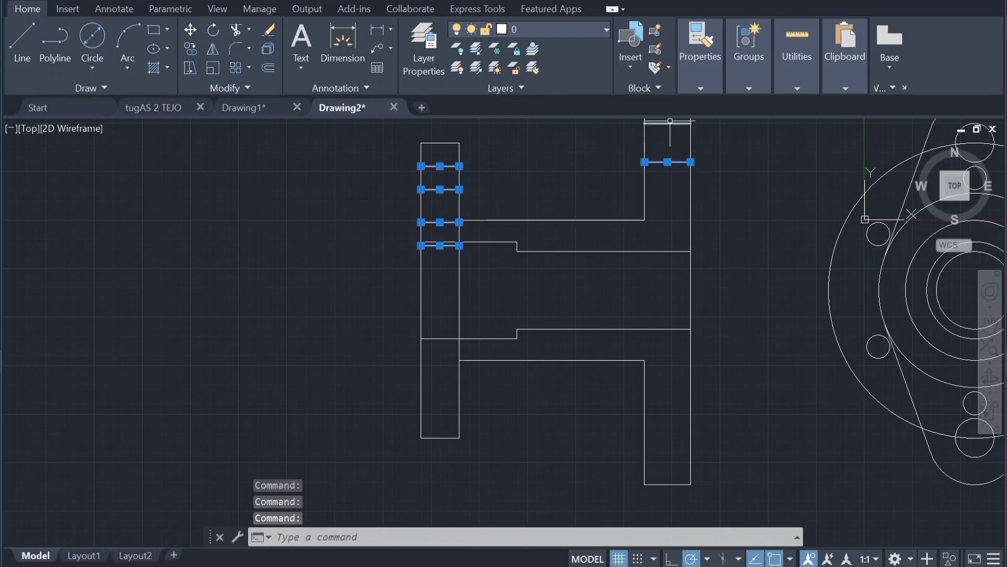
{"action": "left_click", "coordinate": [670, 124]}
Step: Mirror the six selected lines about the horizontal centreline, keeping the source objects
{"action": "left_click", "coordinate": [219, 50]}
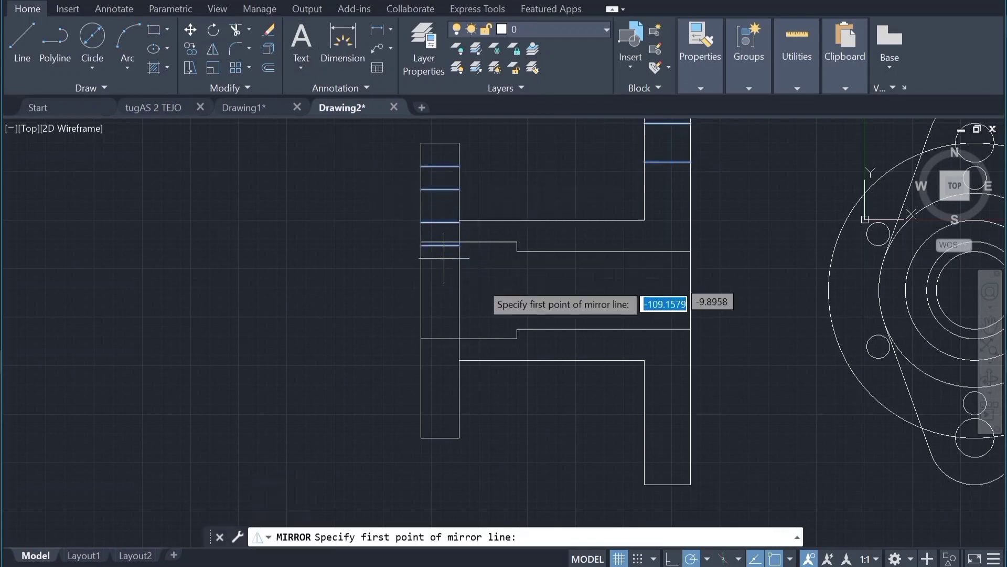
{"action": "left_click", "coordinate": [690, 291]}
{"action": "left_click", "coordinate": [713, 291]}
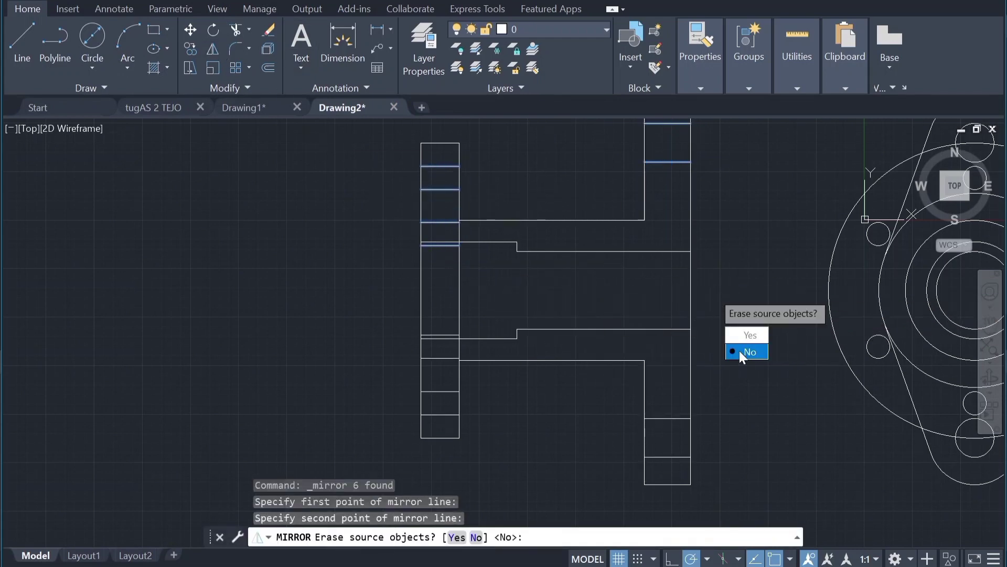
{"action": "left_click", "coordinate": [739, 349]}
{"action": "left_click", "coordinate": [26, 32]}
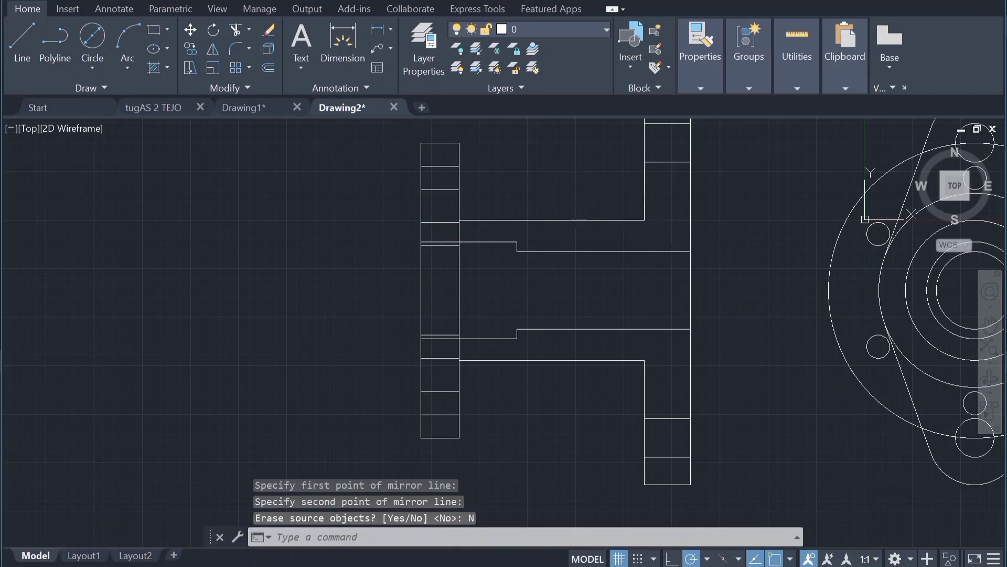
Step: Draw the right flange's vertical inner edge line from its corner to the lower endpoint
{"action": "left_click", "coordinate": [644, 220]}
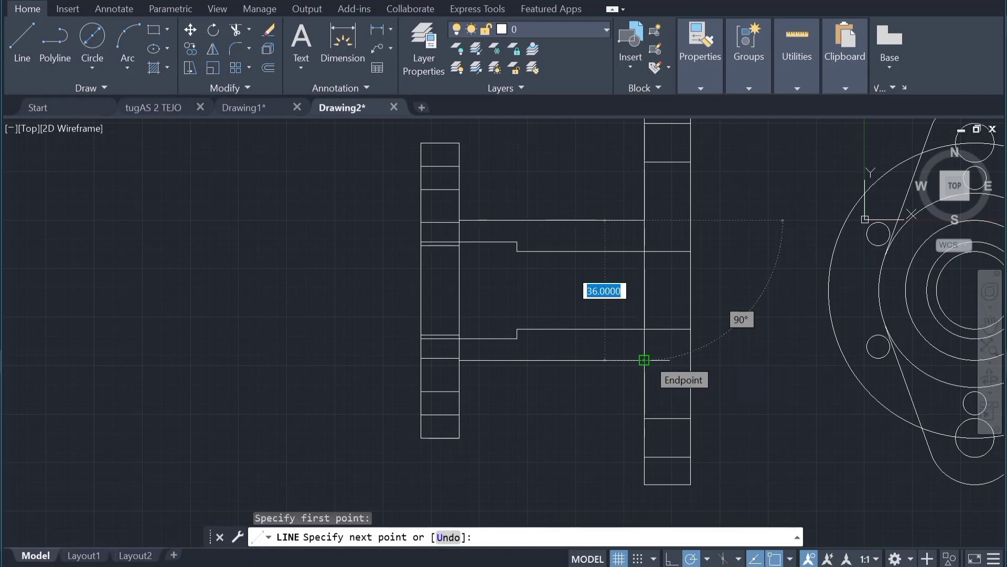
{"action": "left_click", "coordinate": [644, 360]}
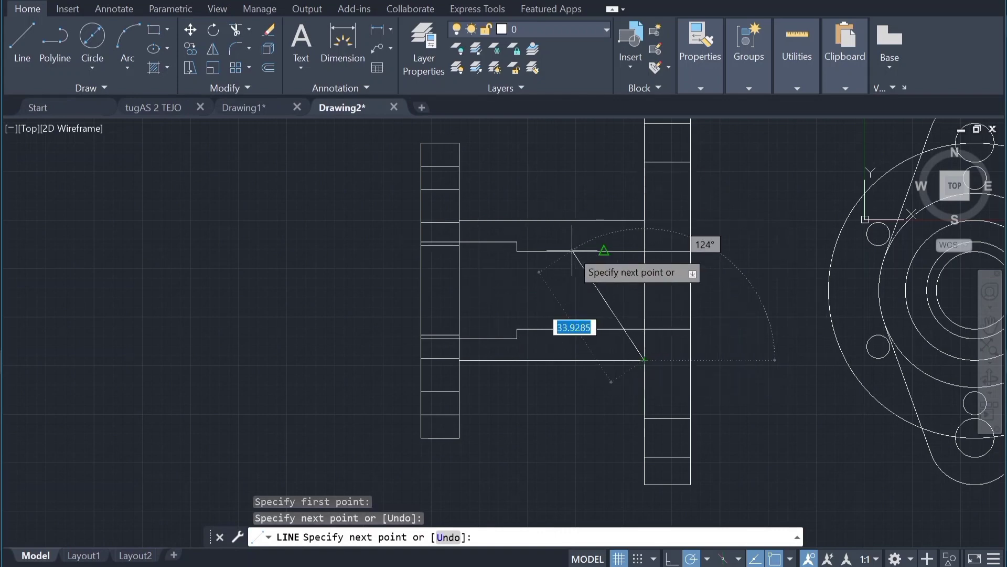
{"action": "key", "text": "Escape"}
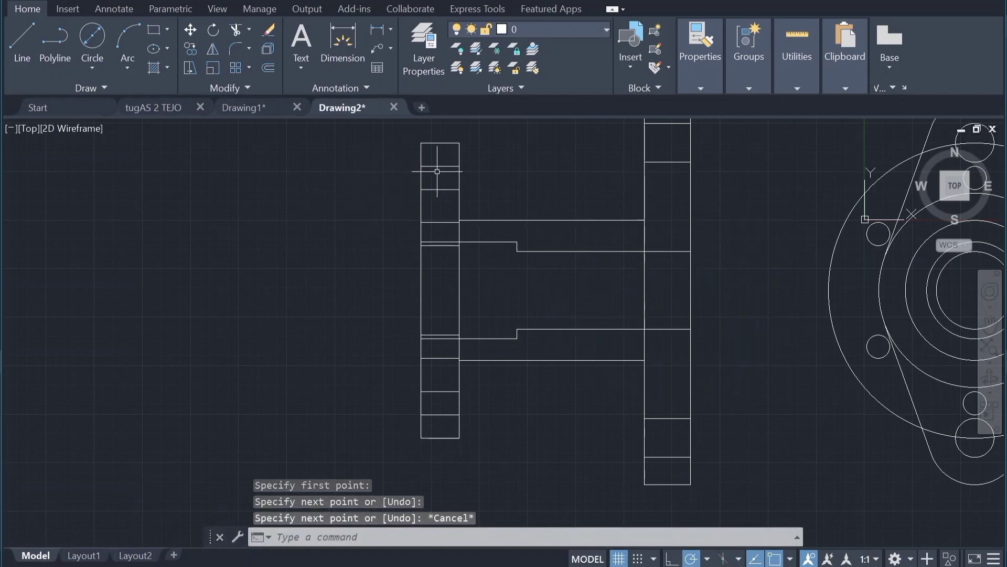
Step: Select the left flange's upper bolt-hole, hub and bore lines
{"action": "left_click", "coordinate": [438, 166]}
{"action": "left_click", "coordinate": [447, 189]}
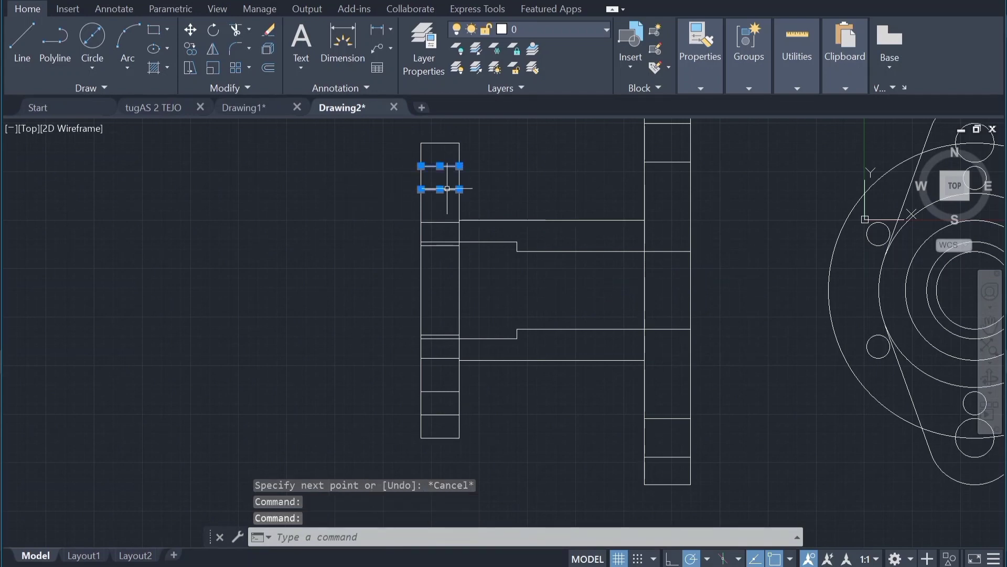
{"action": "left_click", "coordinate": [454, 221]}
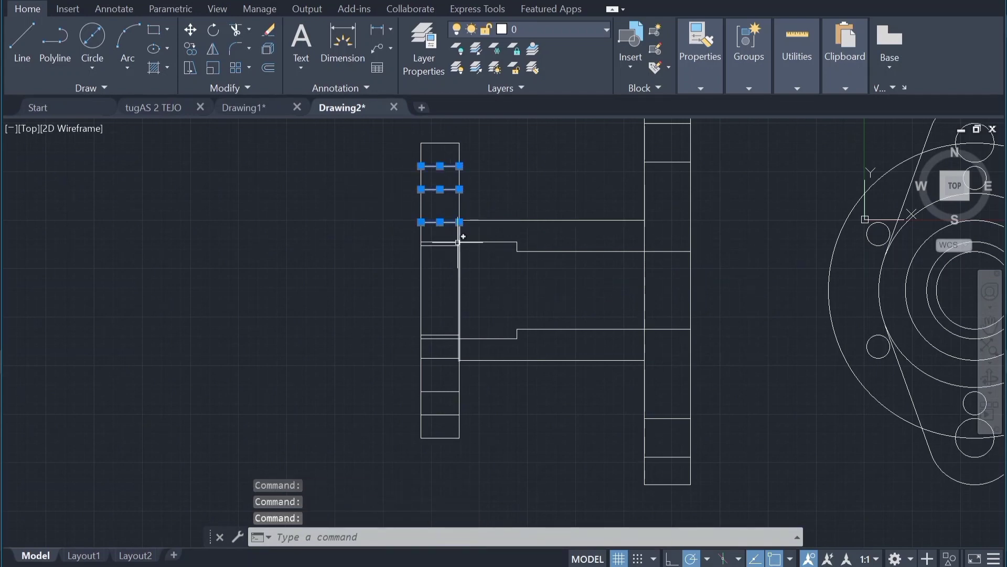
{"action": "left_click", "coordinate": [448, 242]}
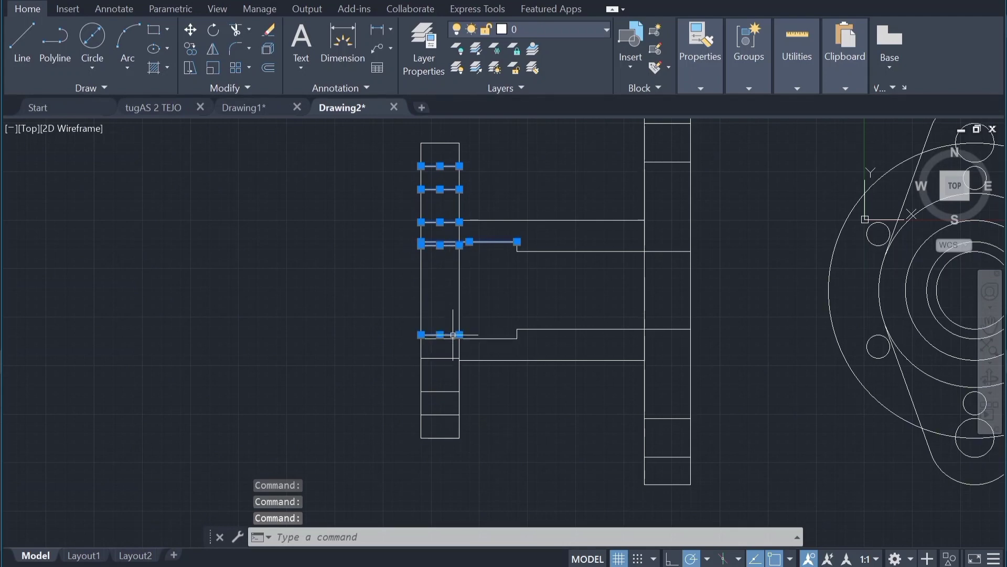
{"action": "left_click", "coordinate": [454, 336]}
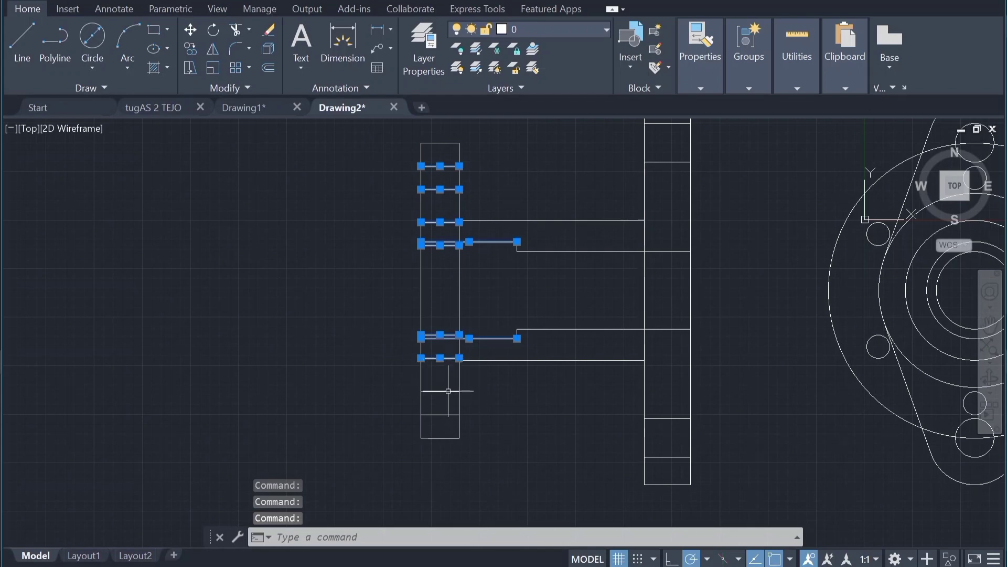
{"action": "left_click", "coordinate": [451, 418]}
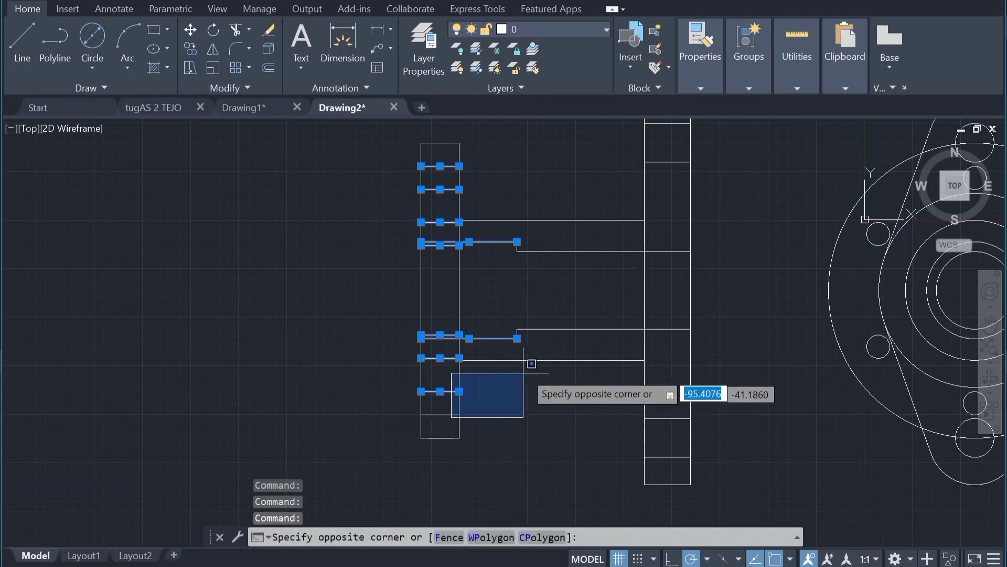
Step: Add the left flange's bottom bolt-hole line and all right-flange bore and bolt-hole lines
{"action": "left_click", "coordinate": [524, 361]}
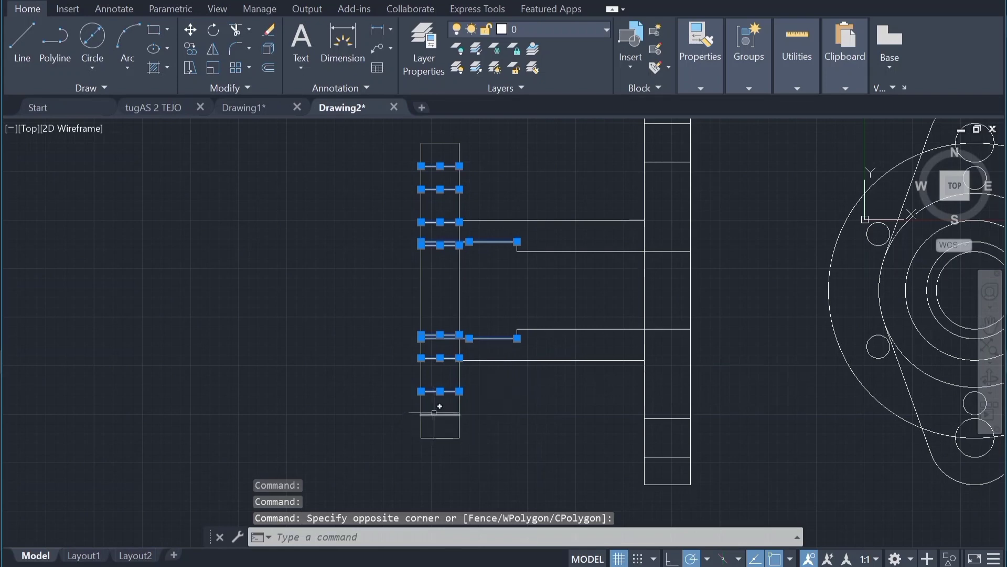
{"action": "left_click", "coordinate": [450, 414]}
{"action": "left_click", "coordinate": [558, 329]}
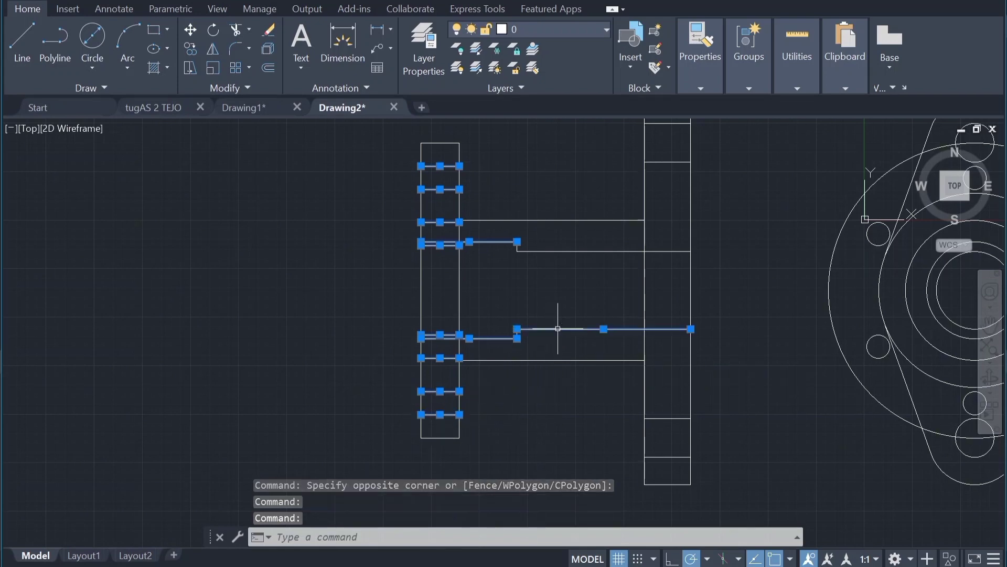
{"action": "left_click", "coordinate": [556, 251]}
{"action": "left_click", "coordinate": [667, 162]}
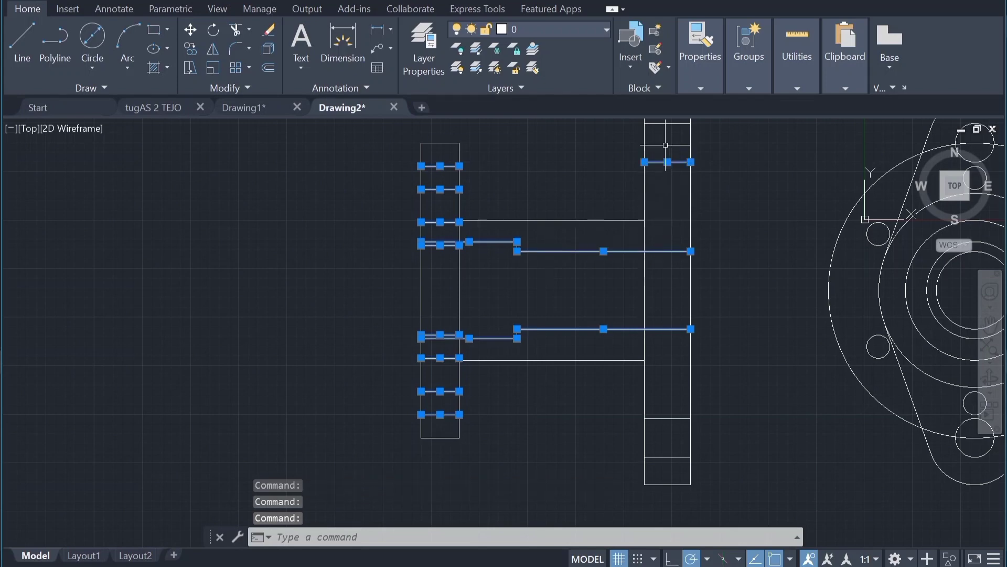
{"action": "left_click", "coordinate": [666, 123]}
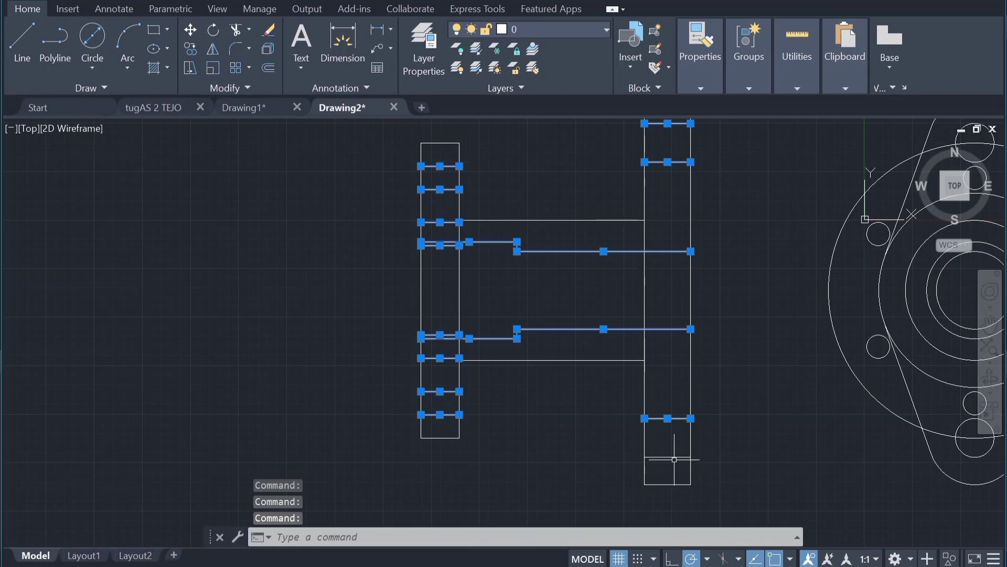
{"action": "left_click", "coordinate": [674, 458]}
Step: Load ACAD_ISO02W100 via Linetype > Other… in the Linetype Manager and confirm with OK
{"action": "left_click", "coordinate": [700, 87]}
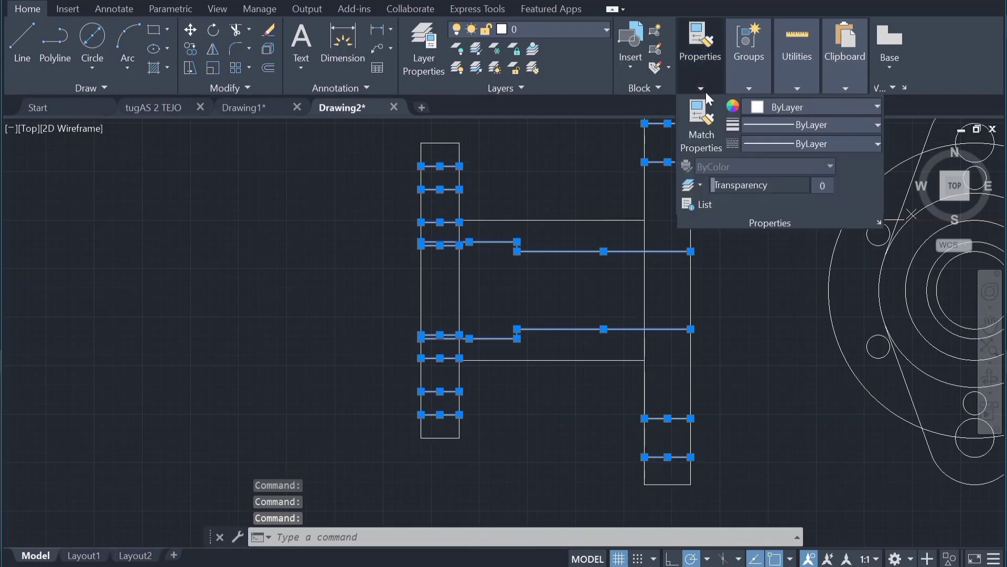
{"action": "left_click", "coordinate": [877, 144]}
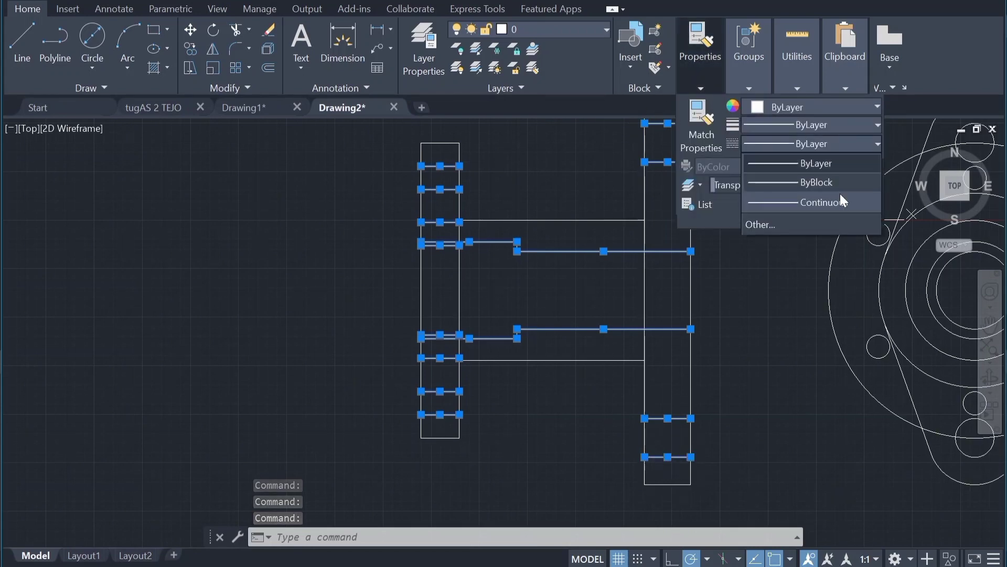
{"action": "left_click", "coordinate": [817, 201]}
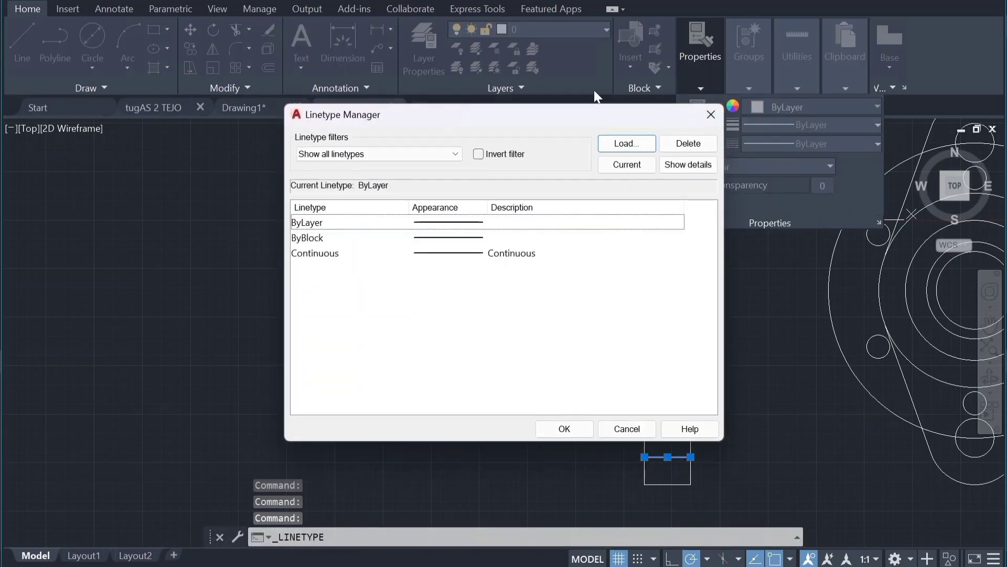
{"action": "left_click", "coordinate": [635, 150]}
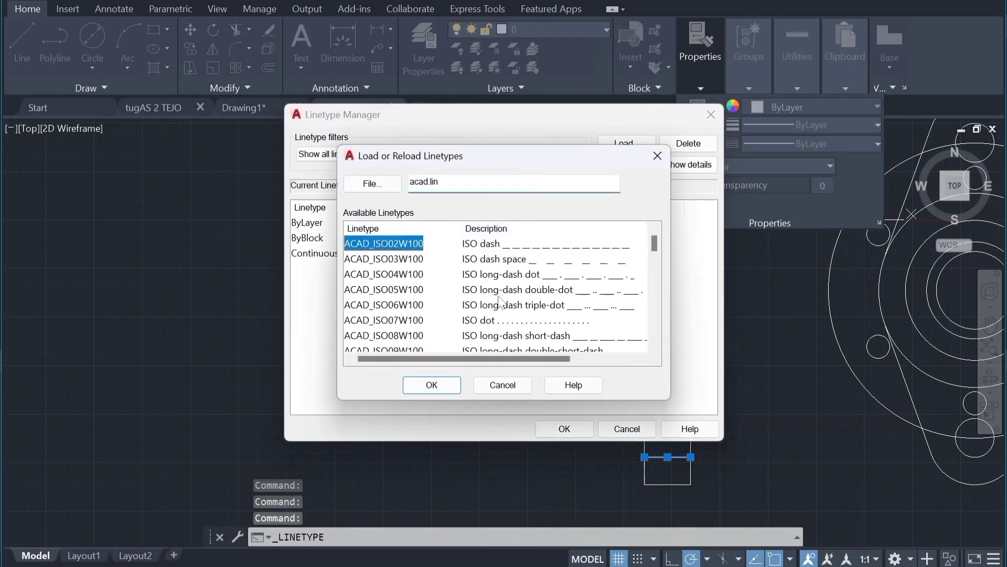
{"action": "left_click", "coordinate": [431, 386]}
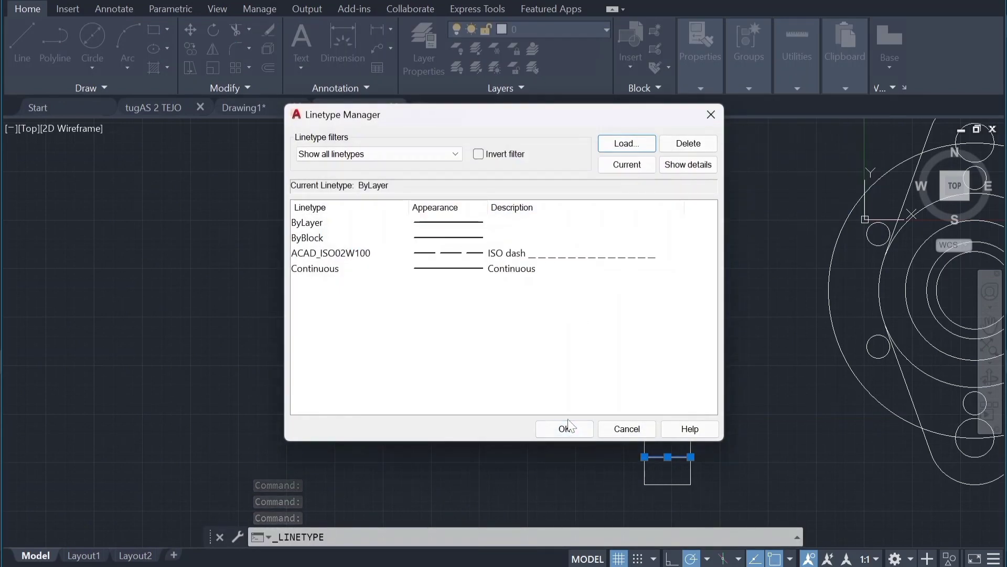
{"action": "left_click", "coordinate": [565, 428]}
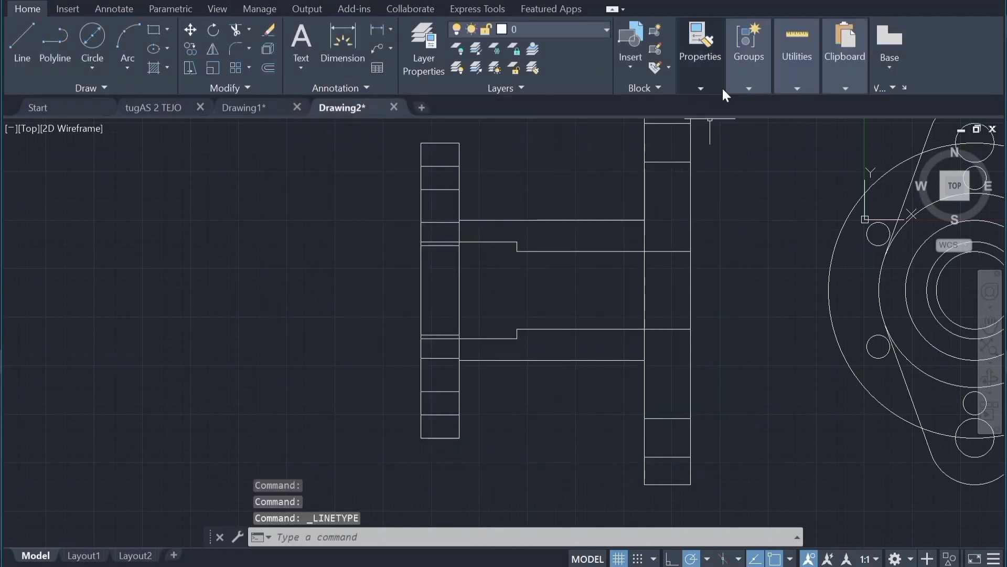
Step: Select the right flange's six bolt-hole and bore lines
{"action": "left_click", "coordinate": [668, 124]}
{"action": "left_click", "coordinate": [679, 162]}
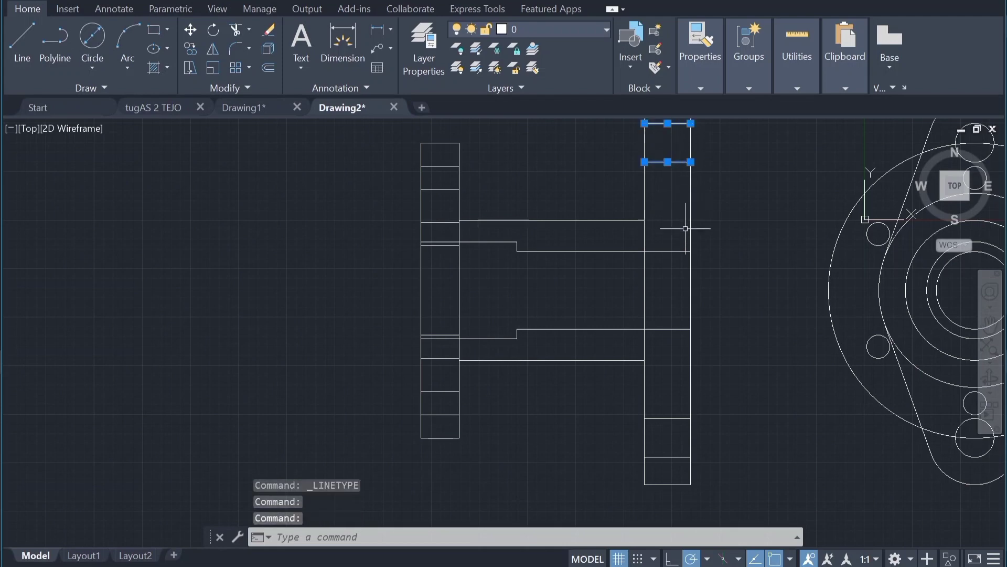
{"action": "left_click", "coordinate": [685, 252]}
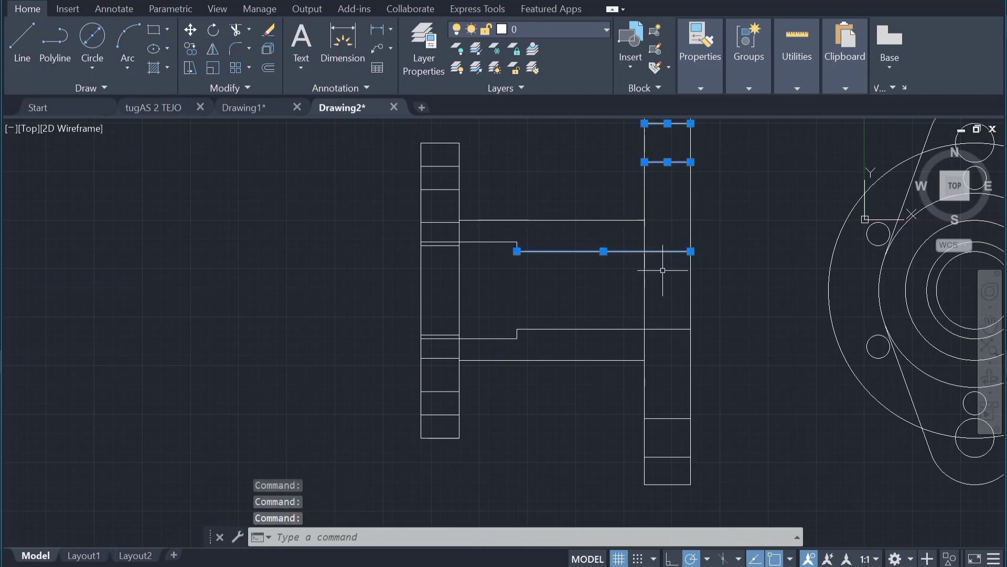
{"action": "left_click", "coordinate": [664, 329]}
{"action": "left_click", "coordinate": [676, 418]}
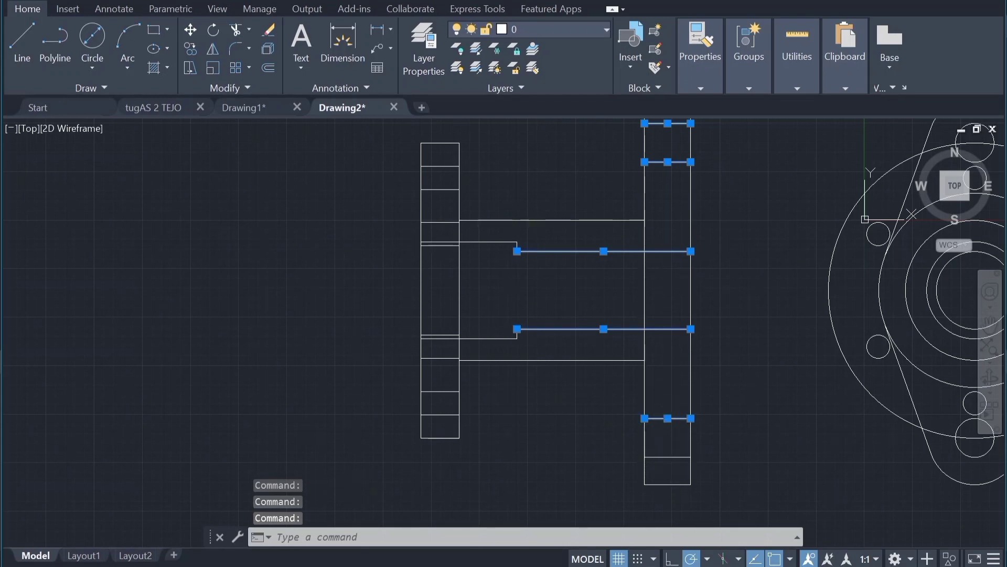
{"action": "left_click", "coordinate": [674, 457]}
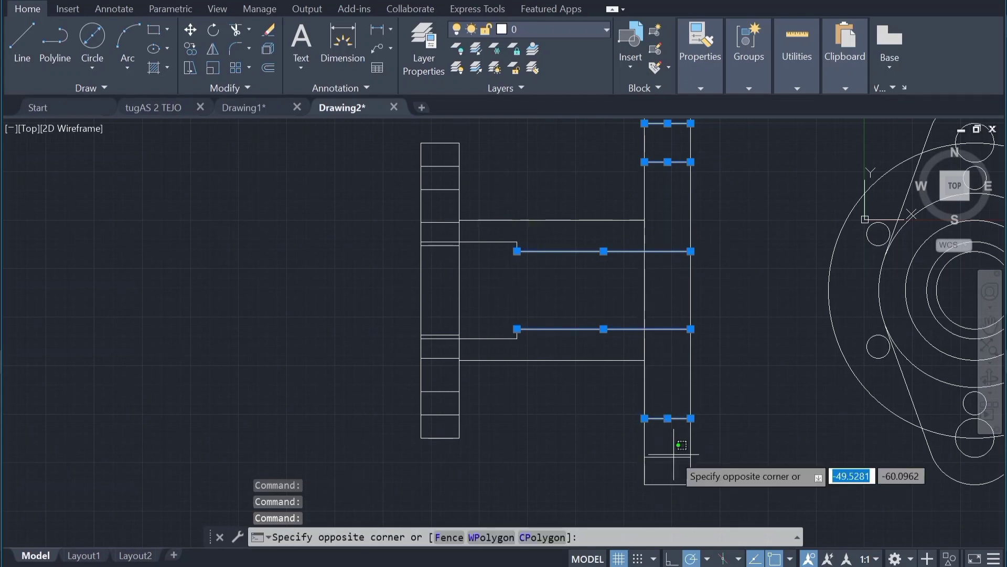
Step: Add the left flange's bolt-hole, stepped bore and hub edge lines to the selection
{"action": "left_click", "coordinate": [450, 414]}
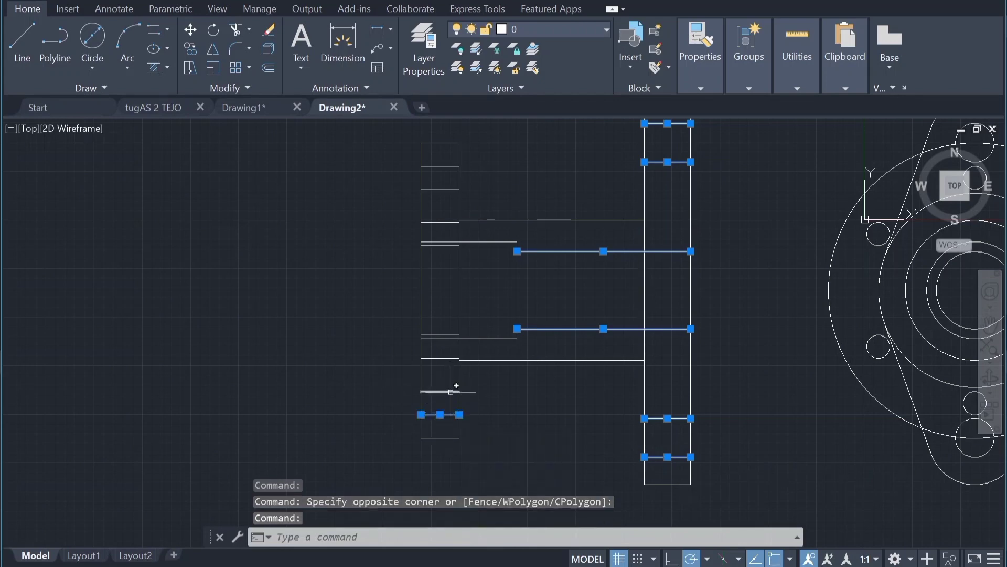
{"action": "left_click", "coordinate": [451, 390]}
{"action": "left_click", "coordinate": [450, 357]}
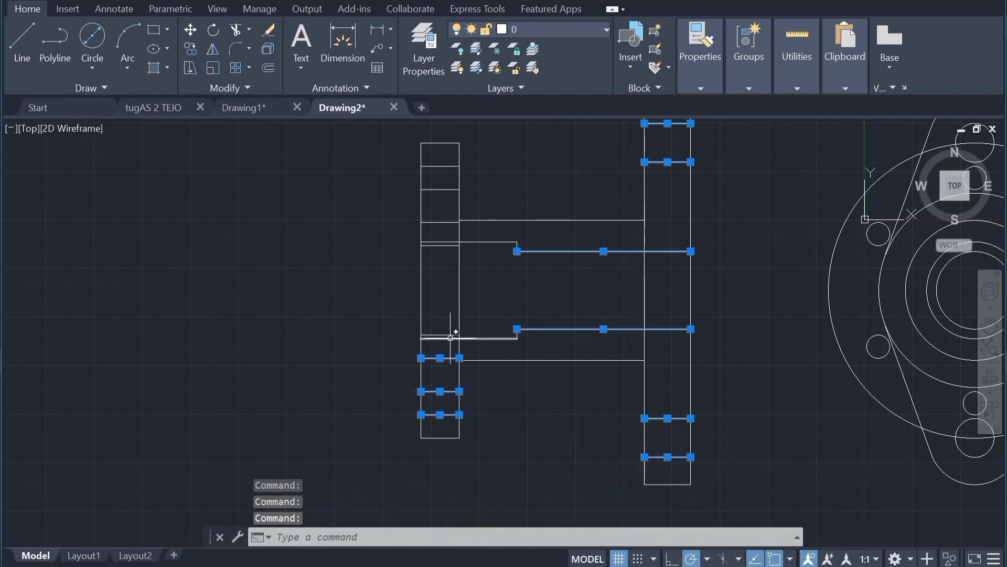
{"action": "left_click", "coordinate": [451, 336]}
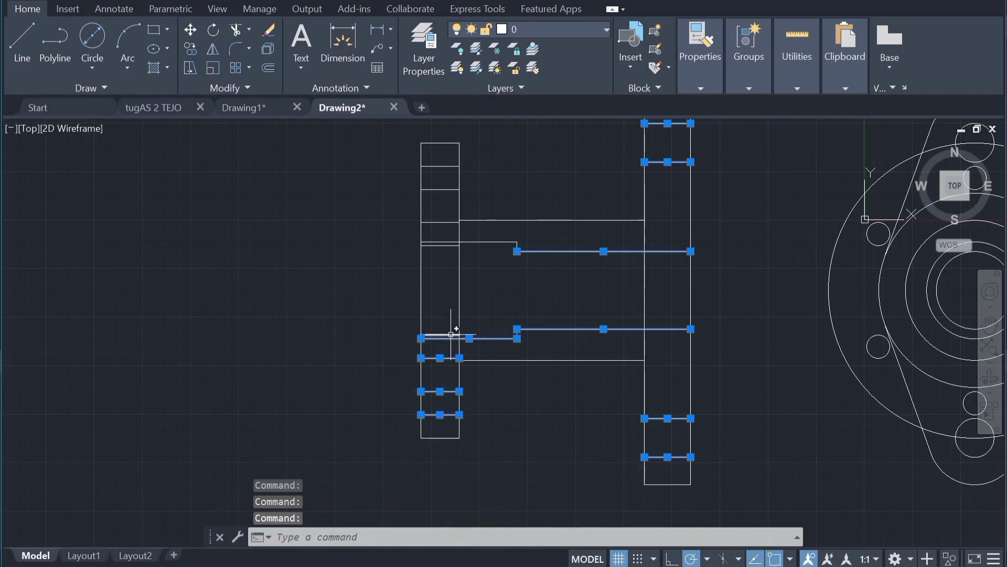
{"action": "left_click", "coordinate": [449, 243]}
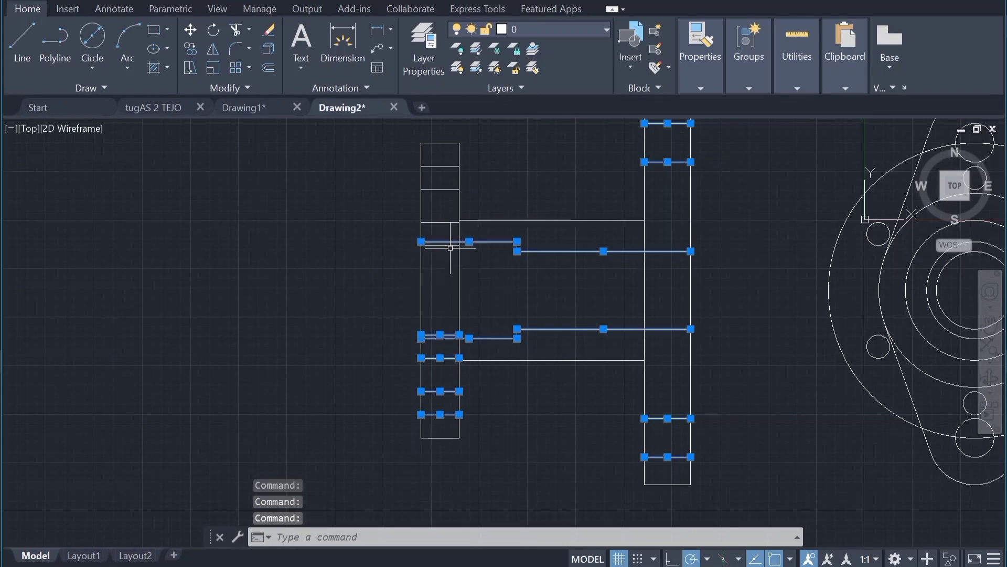
{"action": "left_click", "coordinate": [450, 246]}
{"action": "left_click", "coordinate": [449, 247]}
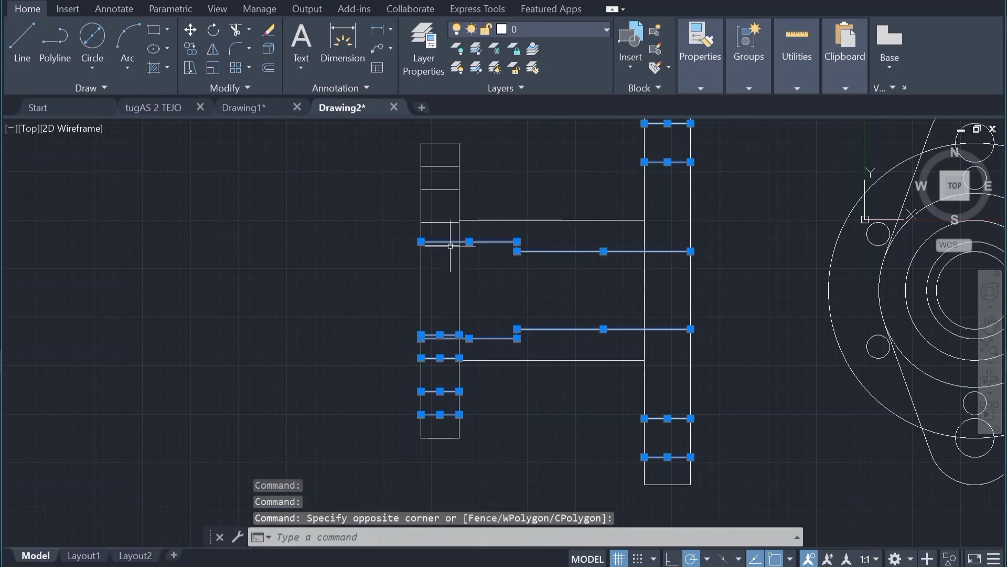
{"action": "left_click", "coordinate": [450, 246]}
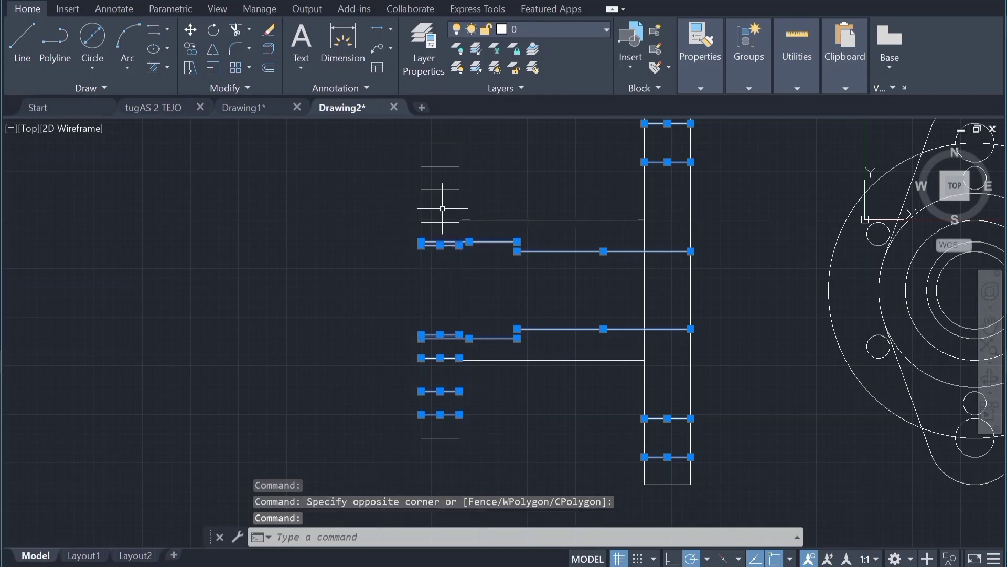
{"action": "left_click", "coordinate": [446, 220]}
{"action": "left_click", "coordinate": [444, 189]}
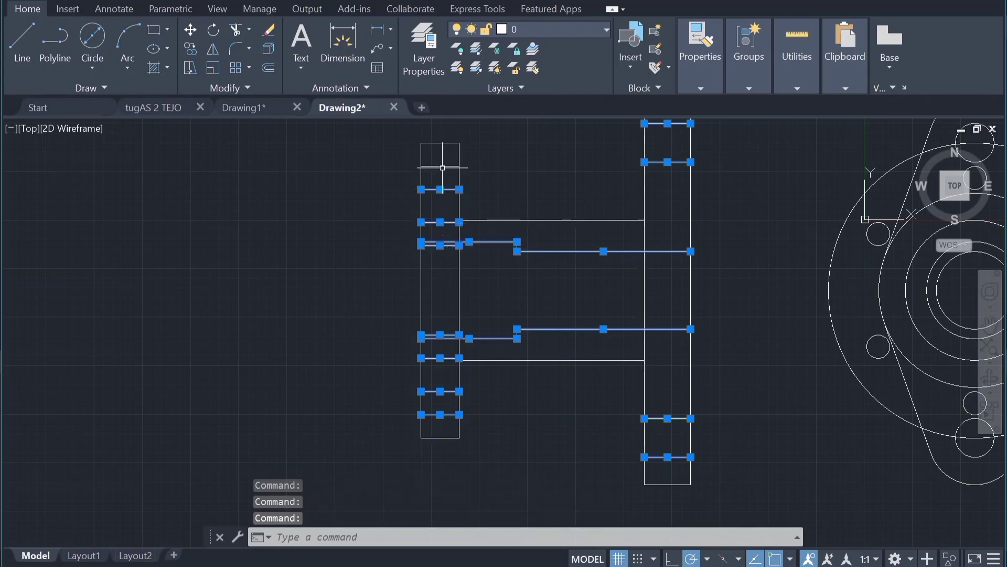
{"action": "left_click", "coordinate": [441, 167]}
Step: In the Properties palette, give the selected lines linetype ACAD_ISO02W100 and linetype scale 0.3
{"action": "left_click", "coordinate": [700, 88]}
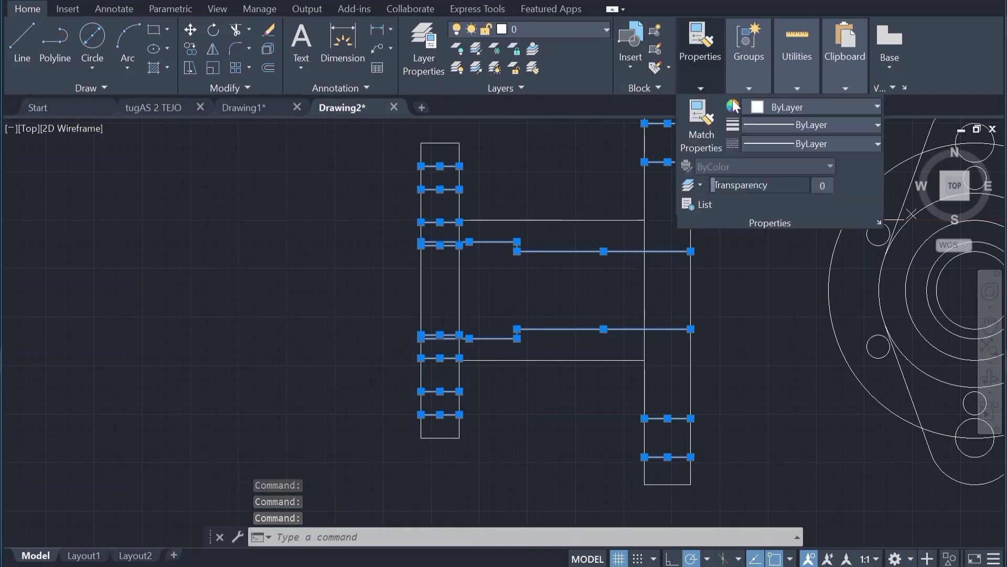
{"action": "left_click", "coordinate": [878, 221]}
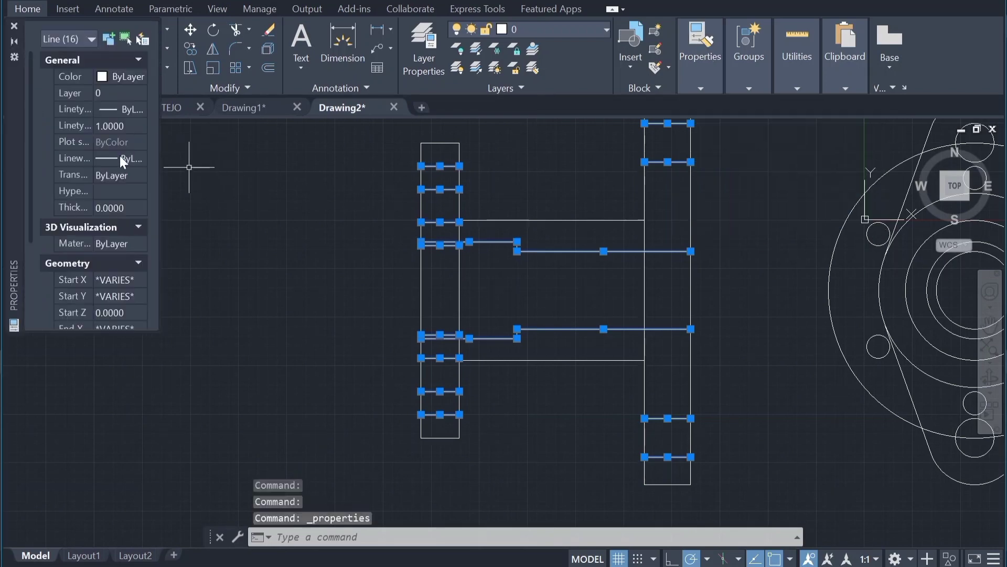
{"action": "left_click", "coordinate": [141, 158]}
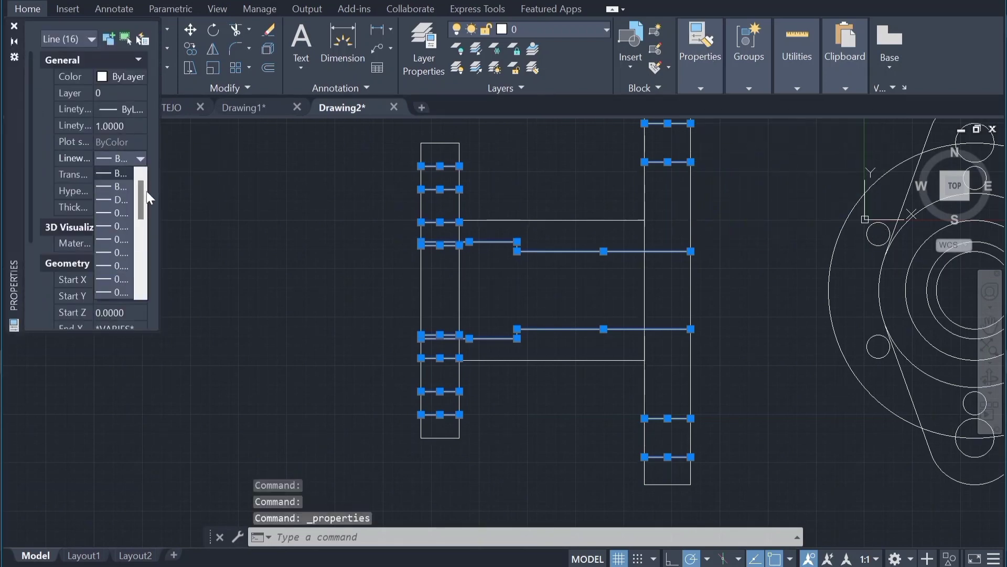
{"action": "left_click", "coordinate": [139, 107]}
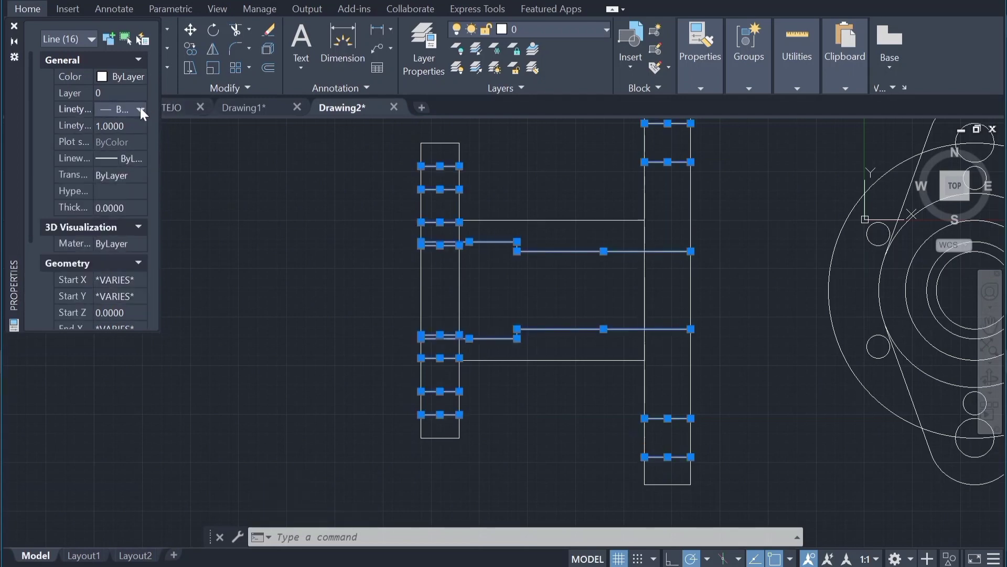
{"action": "left_click", "coordinate": [140, 108]}
{"action": "left_click", "coordinate": [132, 150]}
{"action": "type", "text": "0.3"}
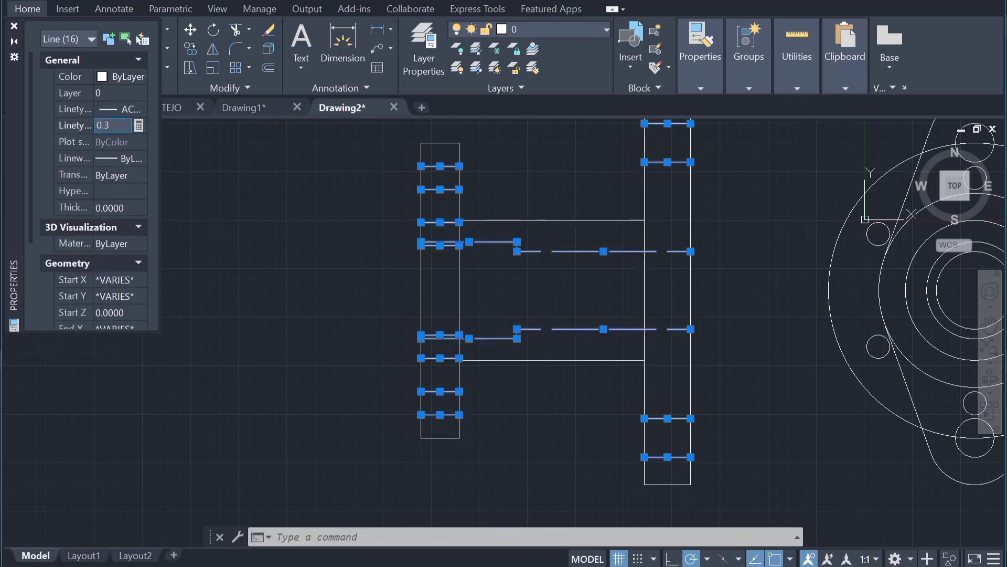
{"action": "key", "text": "Return"}
Step: Close Properties, clear the dashed-line selection, and centre the flange's top and side views on screen
{"action": "left_click", "coordinate": [14, 25]}
{"action": "key", "text": "Escape"}
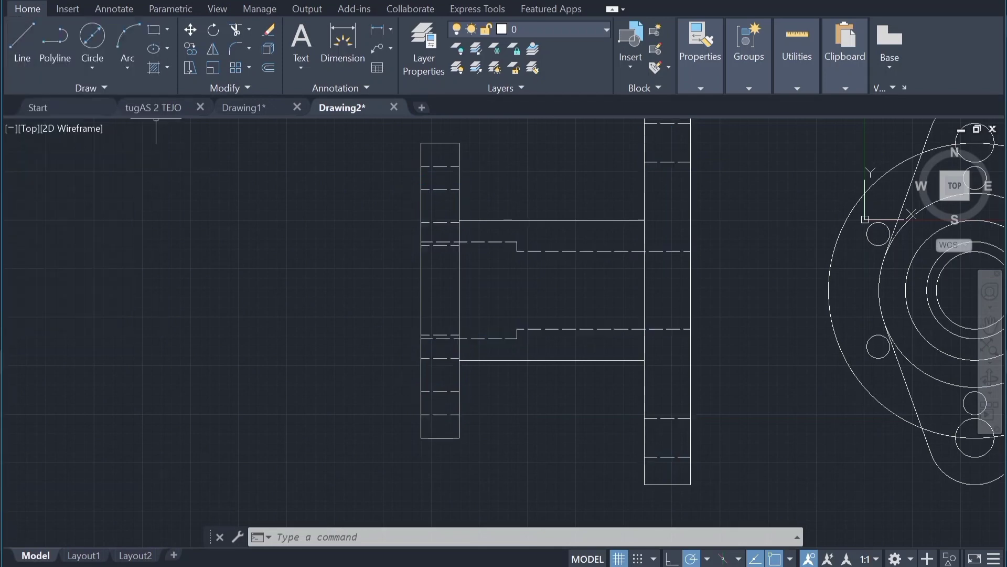
{"action": "scroll", "coordinate": [191, 292], "scroll_direction": "down", "scroll_amount": 1}
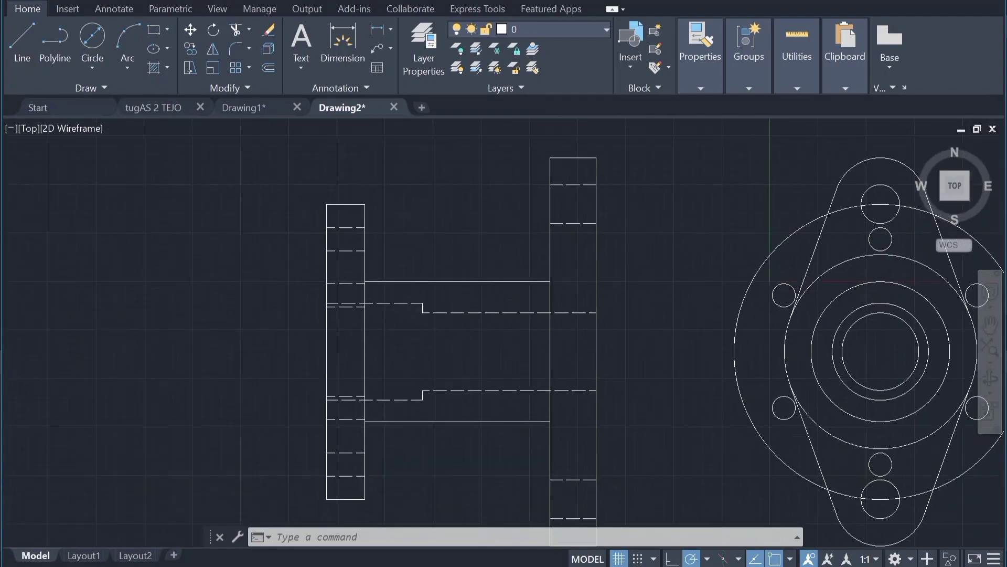
{"action": "scroll", "coordinate": [173, 284], "scroll_direction": "down", "scroll_amount": 3}
{"action": "scroll", "coordinate": [176, 281], "scroll_direction": "up", "scroll_amount": 3}
{"action": "middle_click_drag", "start_coordinate": [176, 281], "coordinate": [202, 273]}
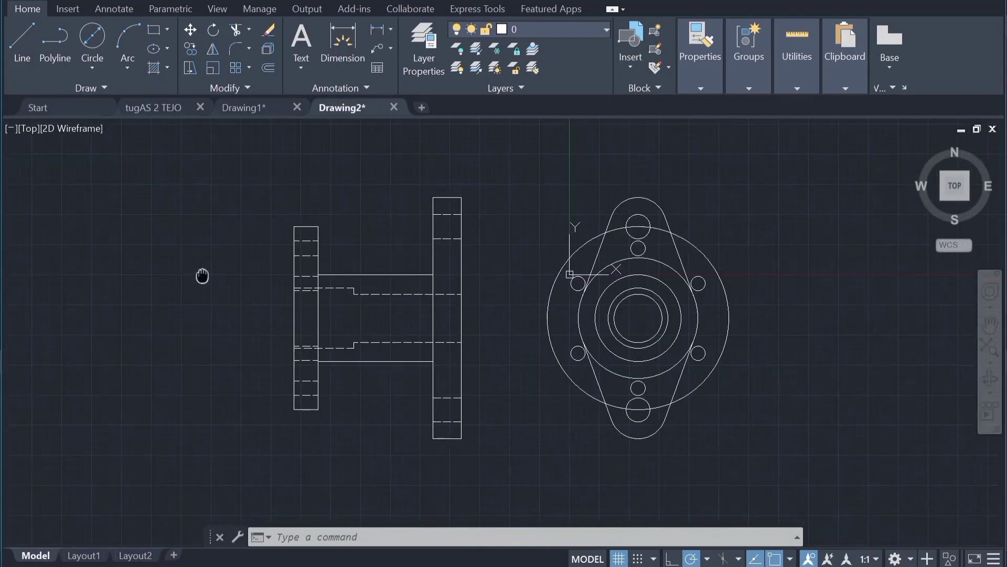
{"action": "scroll", "coordinate": [203, 273], "scroll_direction": "down", "scroll_amount": 2}
{"action": "scroll", "coordinate": [204, 274], "scroll_direction": "up", "scroll_amount": 2}
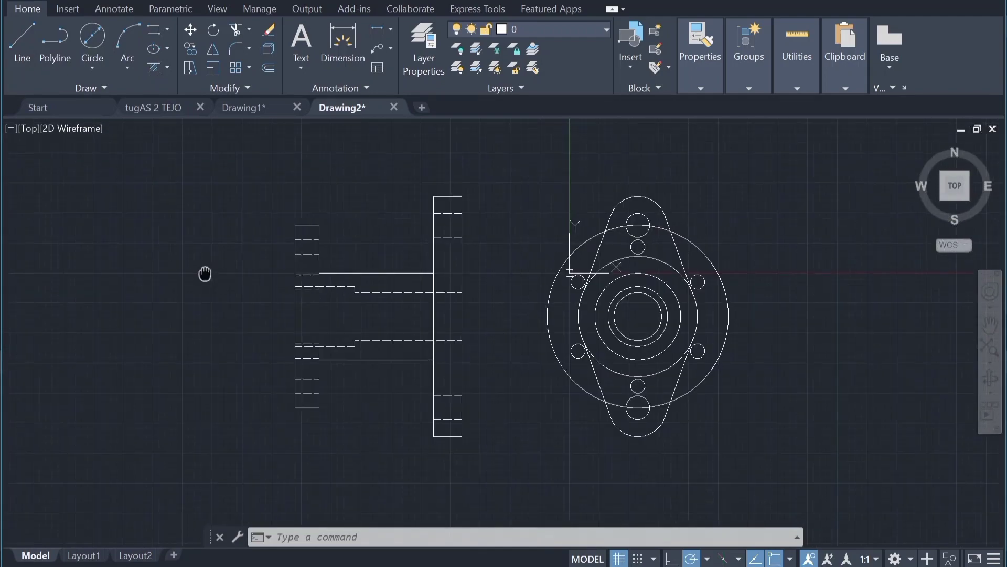